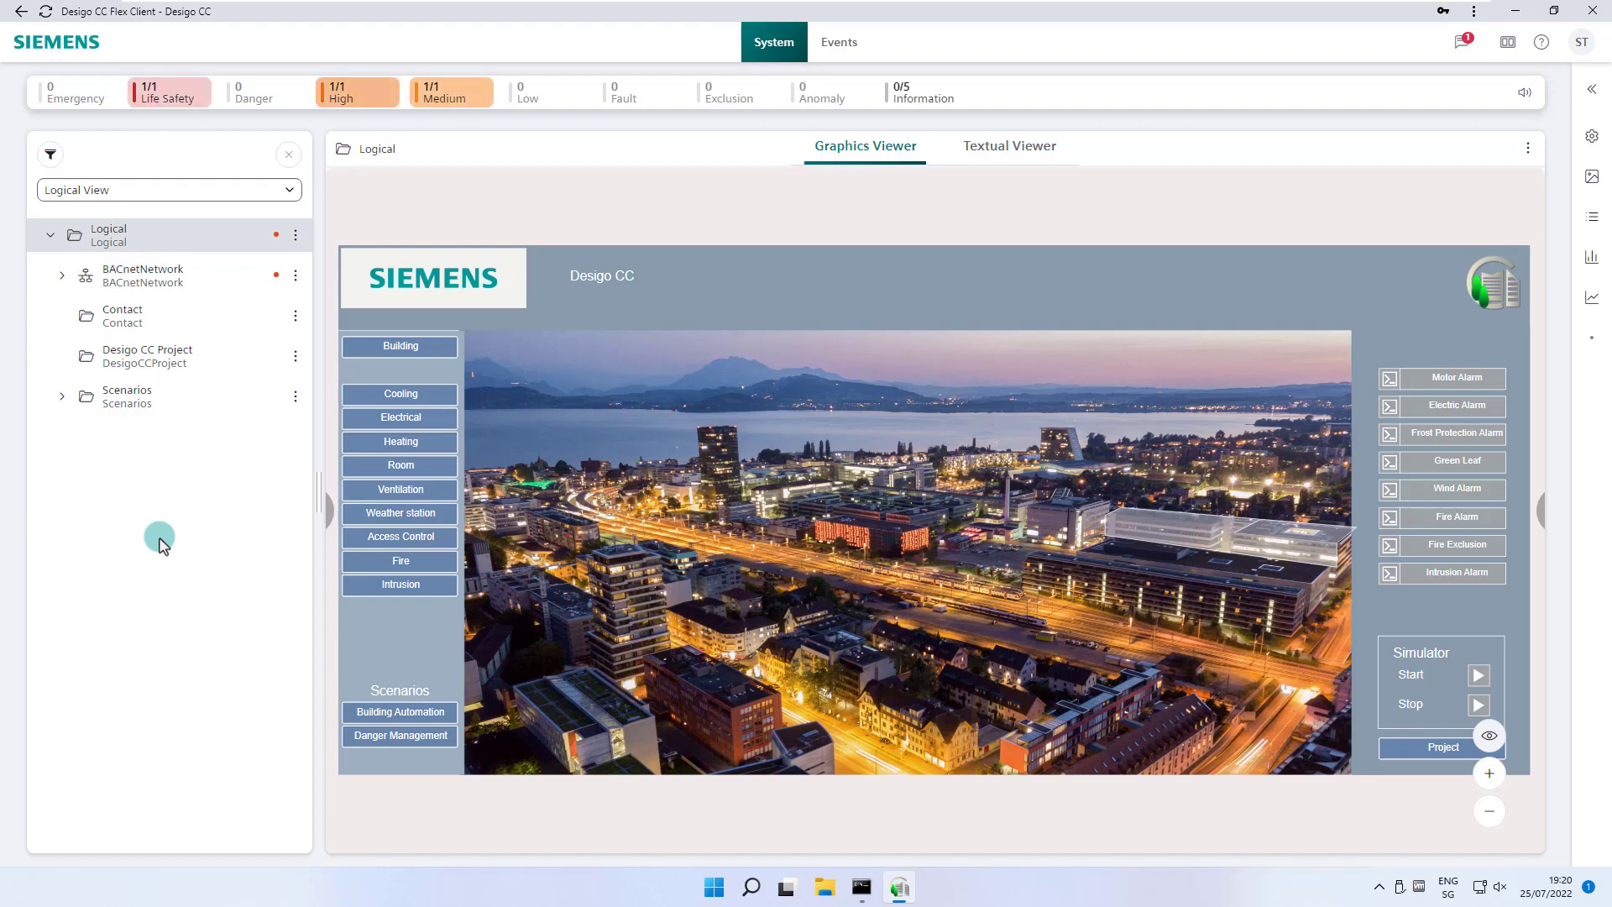
# Choose Management View from the tree view selector.
pyautogui.click(204, 191)
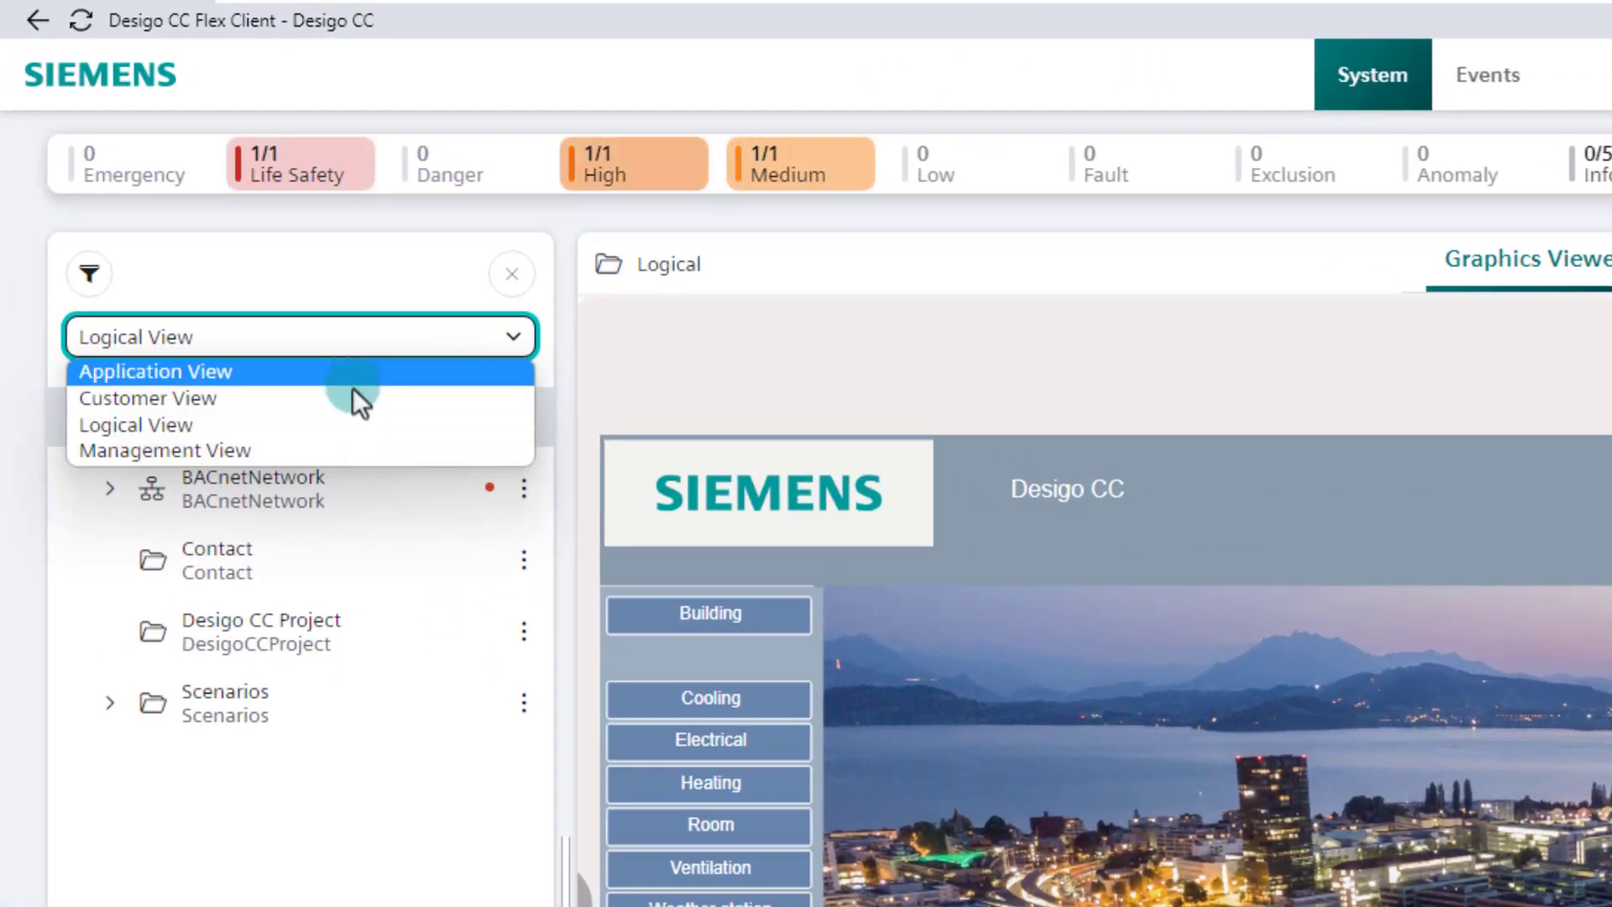
pyautogui.click(360, 450)
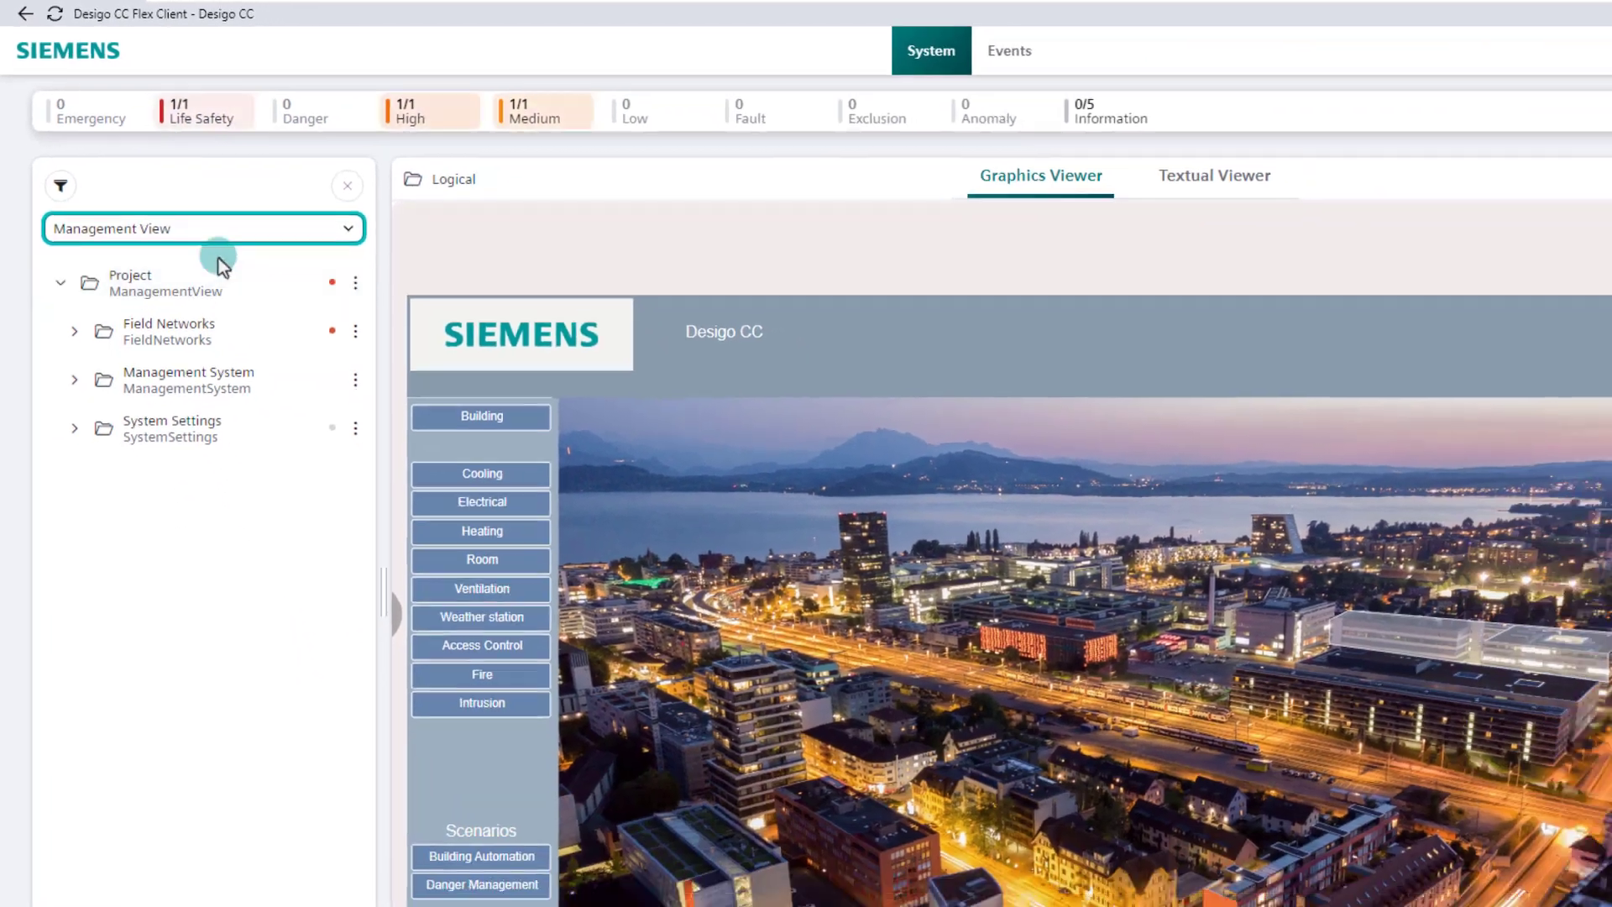
# Pick Application View from the view selector to list Advanced Reporting, BIM Graphics, Documents and other applications.
pyautogui.click(314, 339)
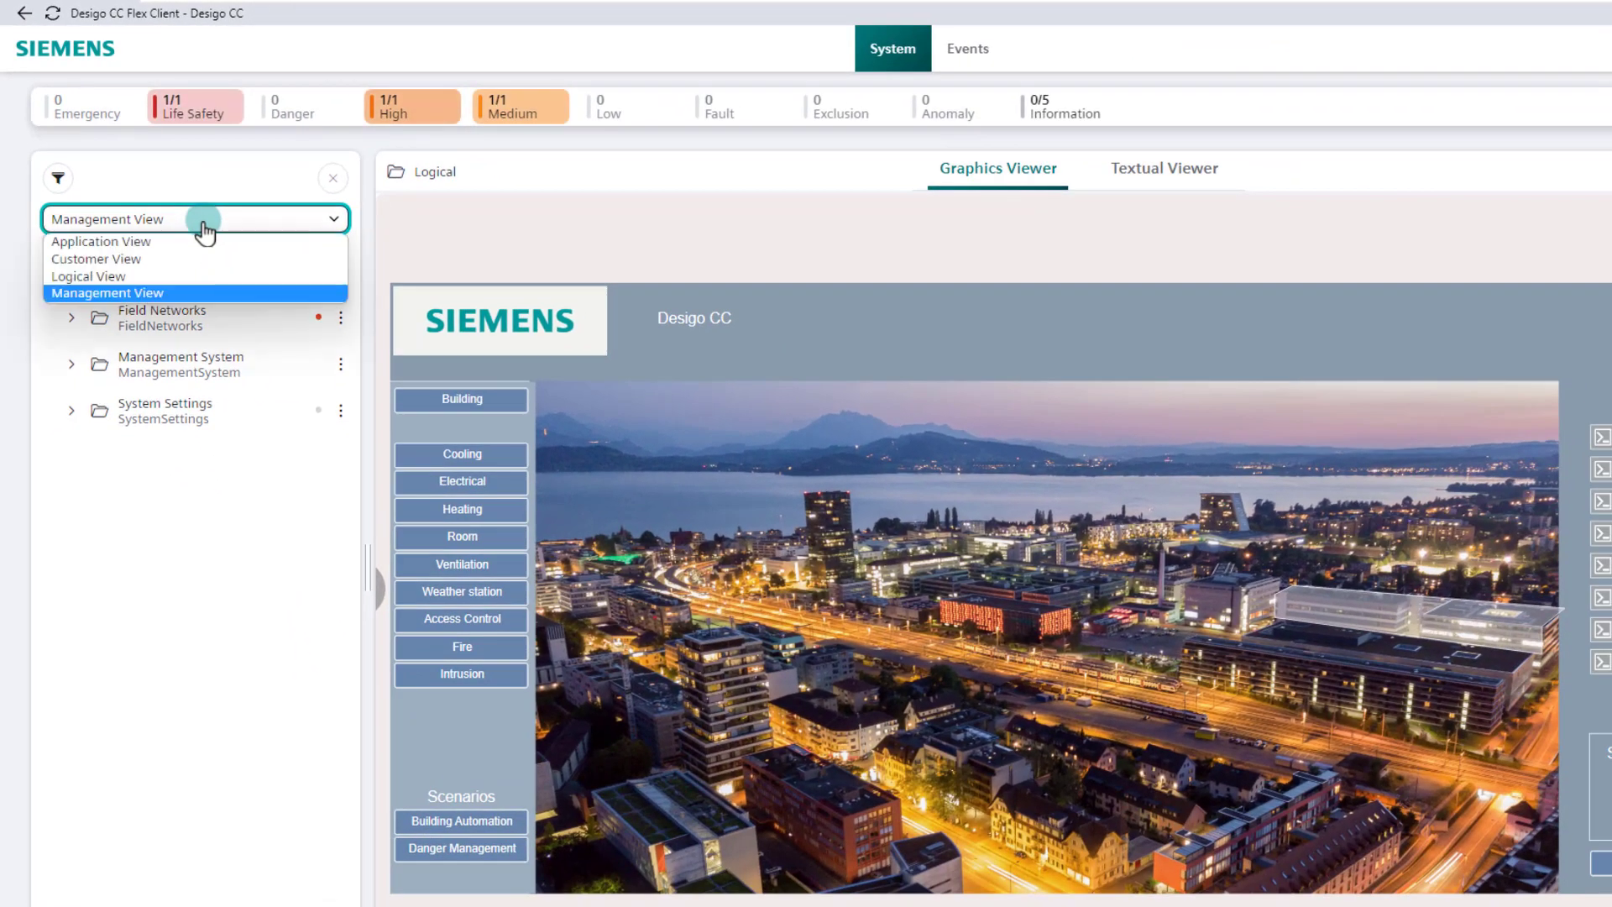
pyautogui.click(244, 241)
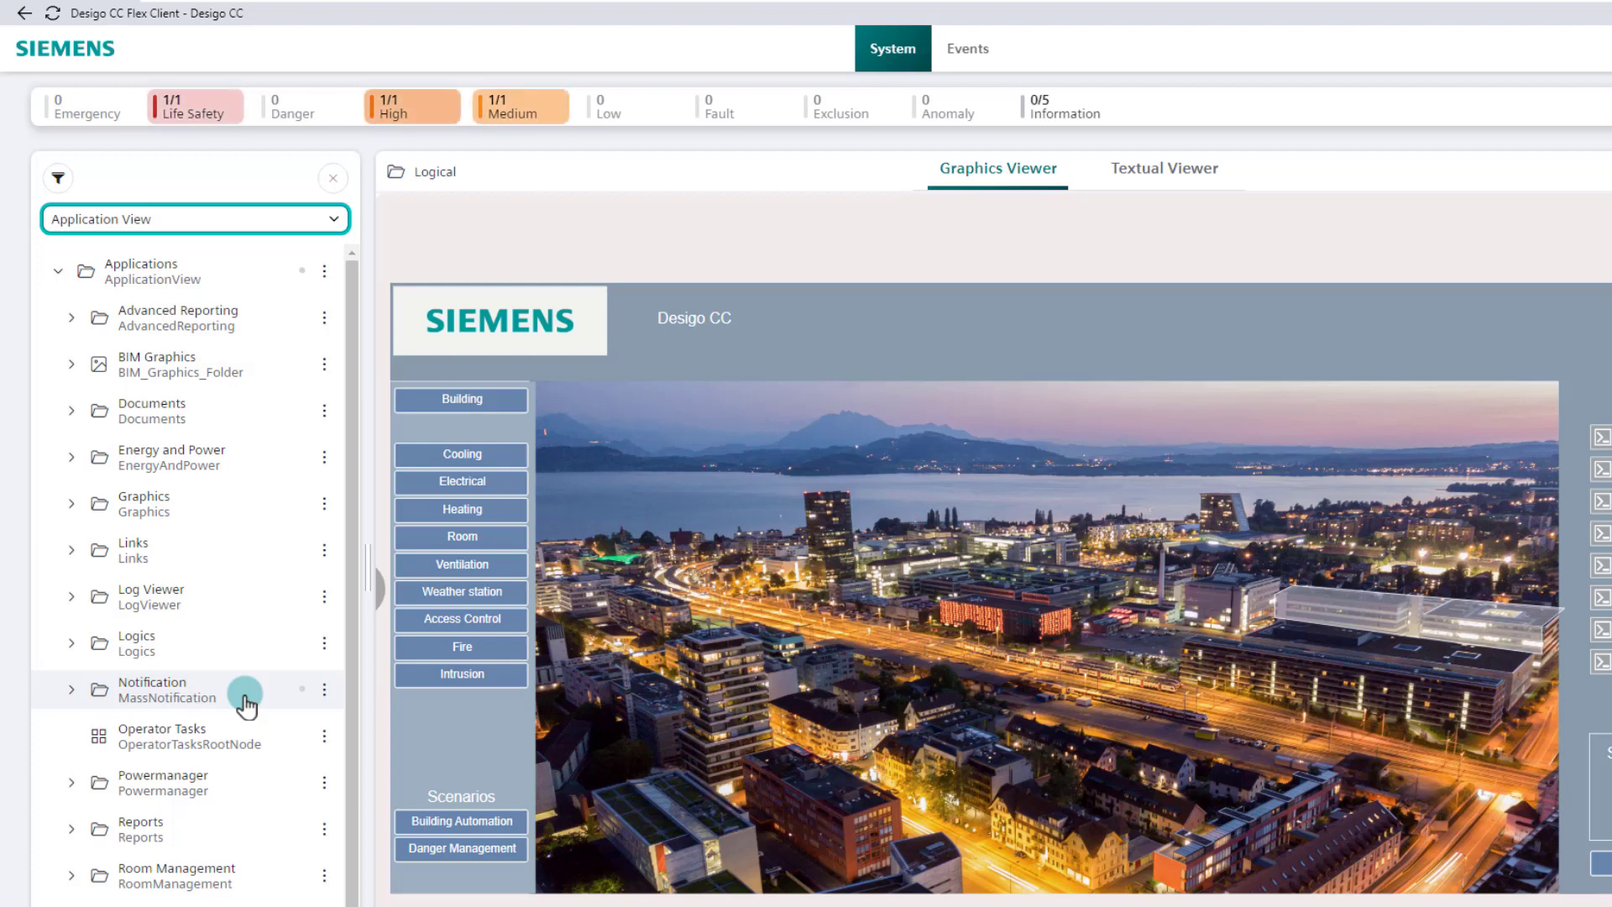
pyautogui.click(238, 220)
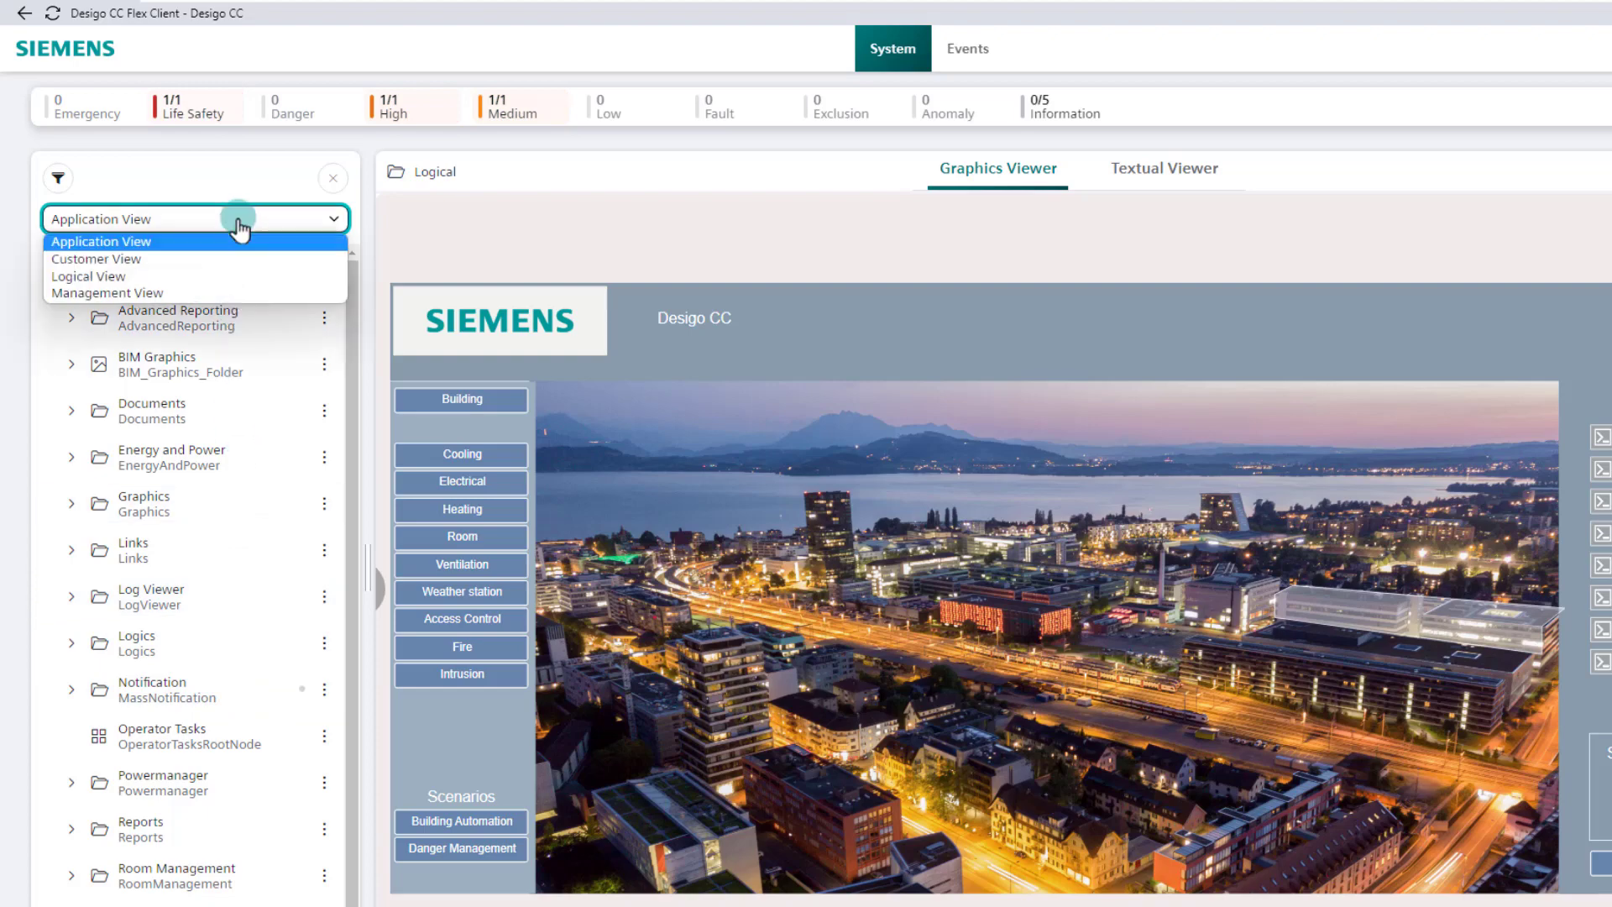
# Pick Logical View to show BACnetNetwork, Contact, Desigo CC Project and Scenarios.
pyautogui.click(230, 278)
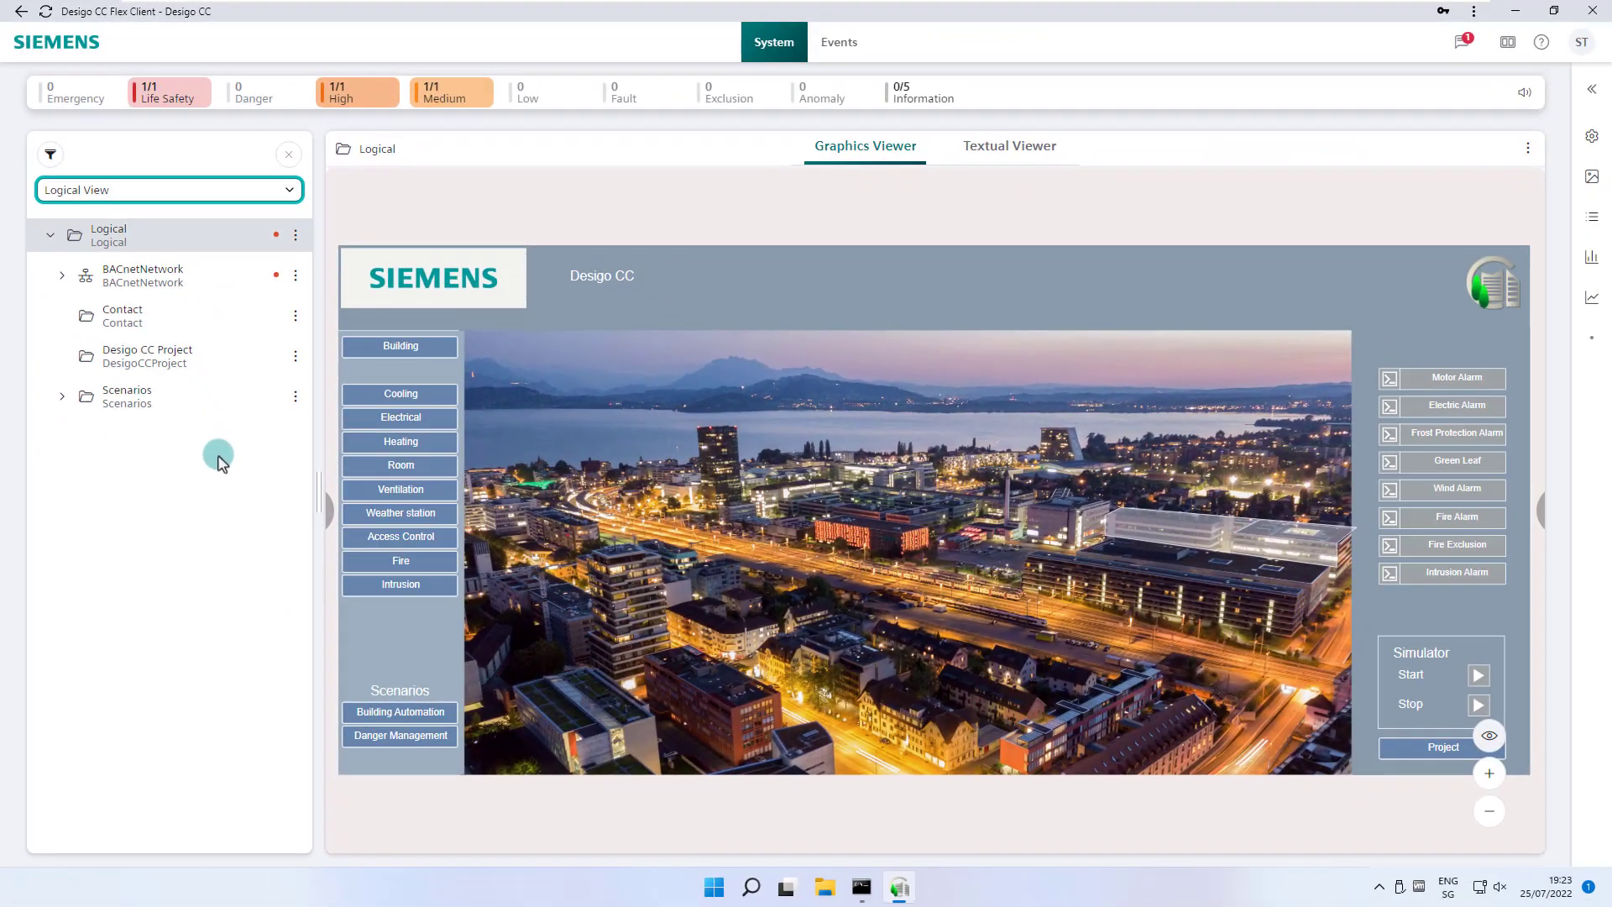
# Expand BACnetNetwork, Building, Building 01, the ventilation plants and the Air handling unit.
pyautogui.click(63, 277)
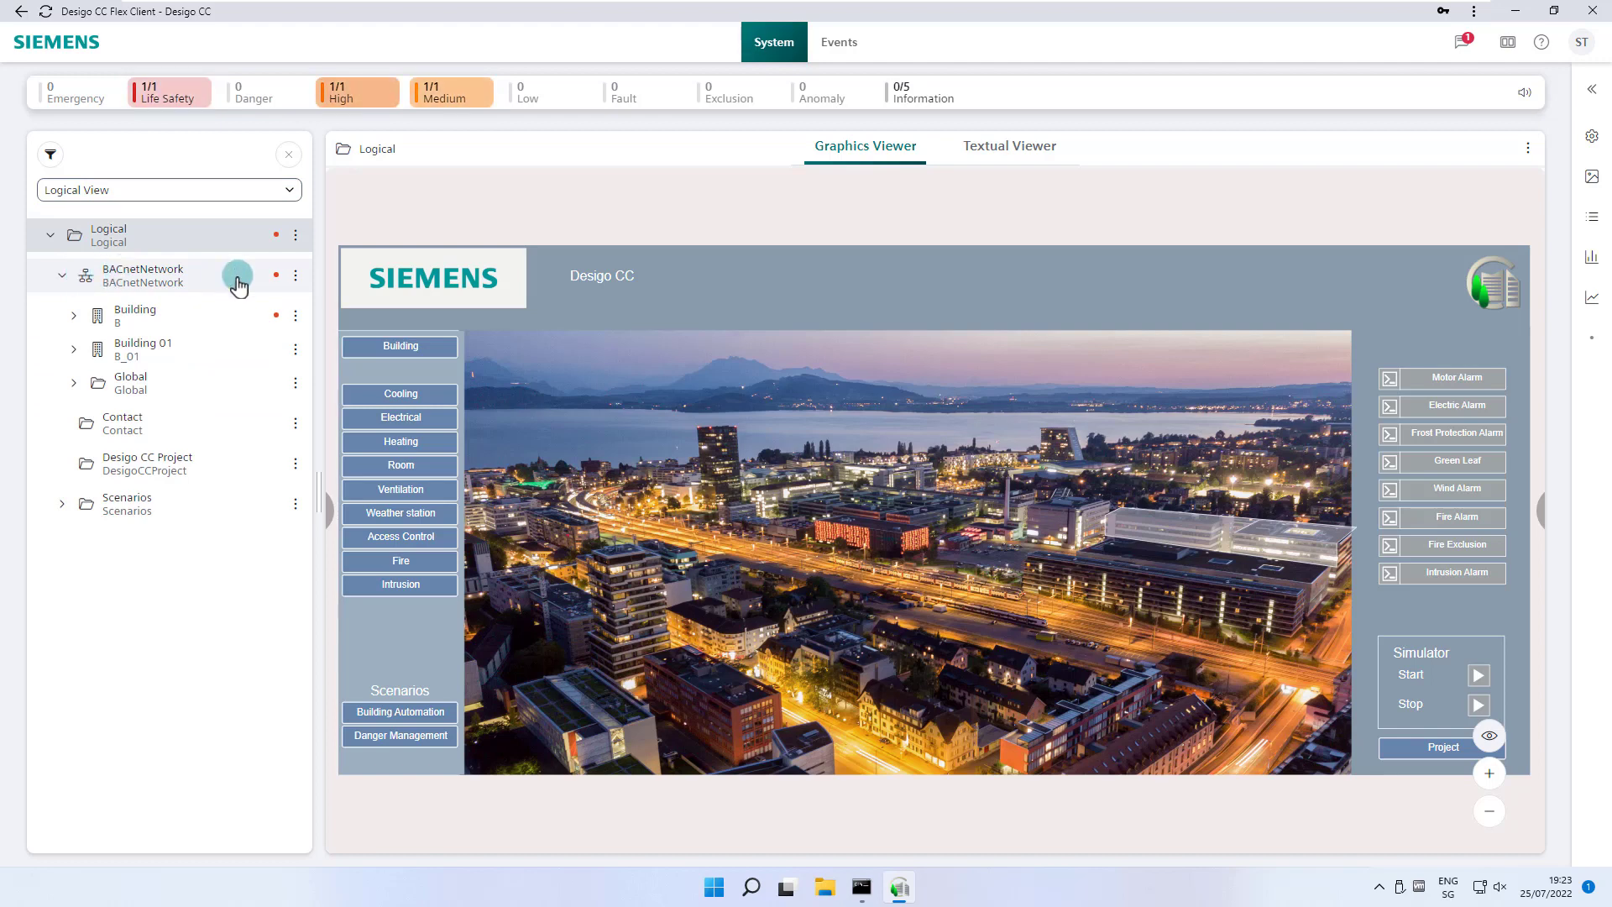
pyautogui.click(74, 317)
pyautogui.click(74, 651)
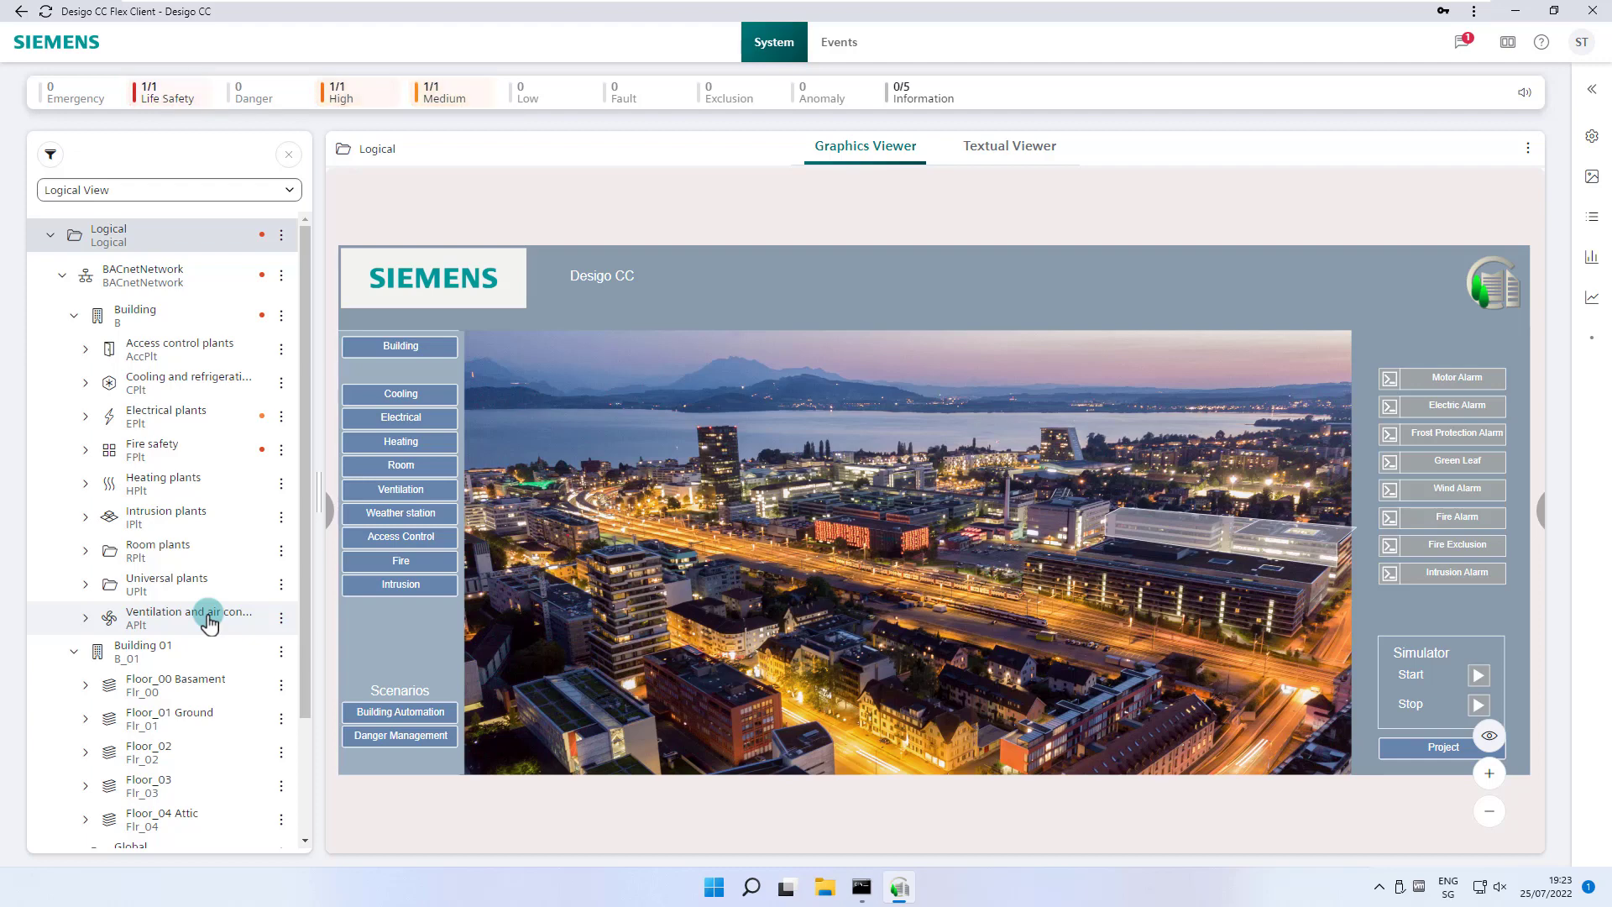
pyautogui.click(85, 617)
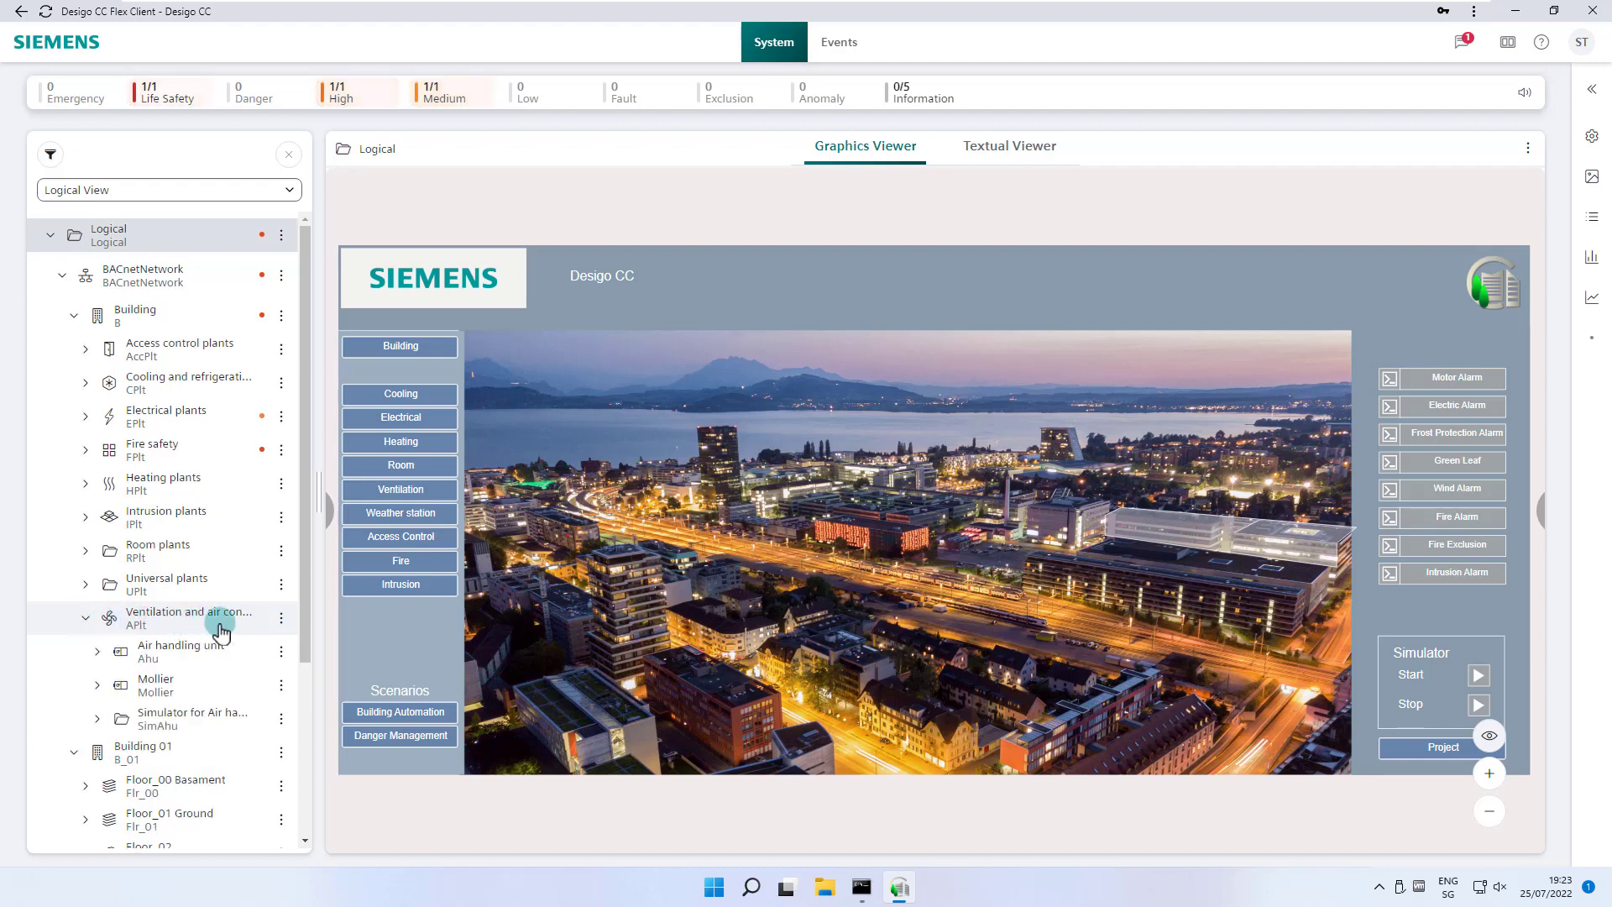
pyautogui.scroll(-2, 168, 588)
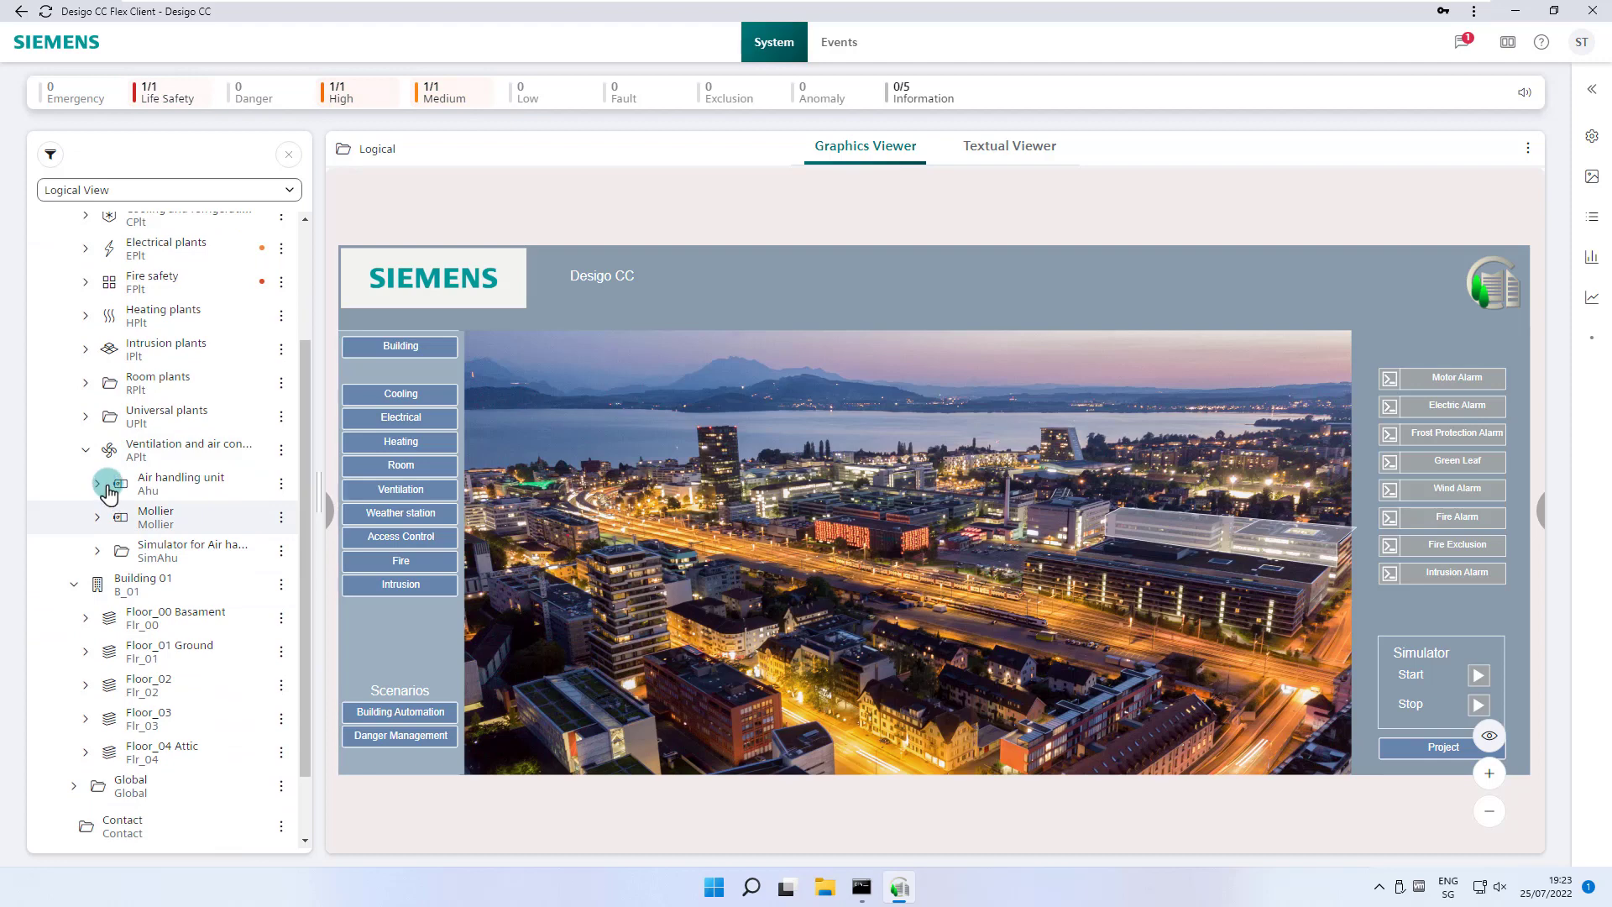
pyautogui.click(108, 487)
pyautogui.click(217, 558)
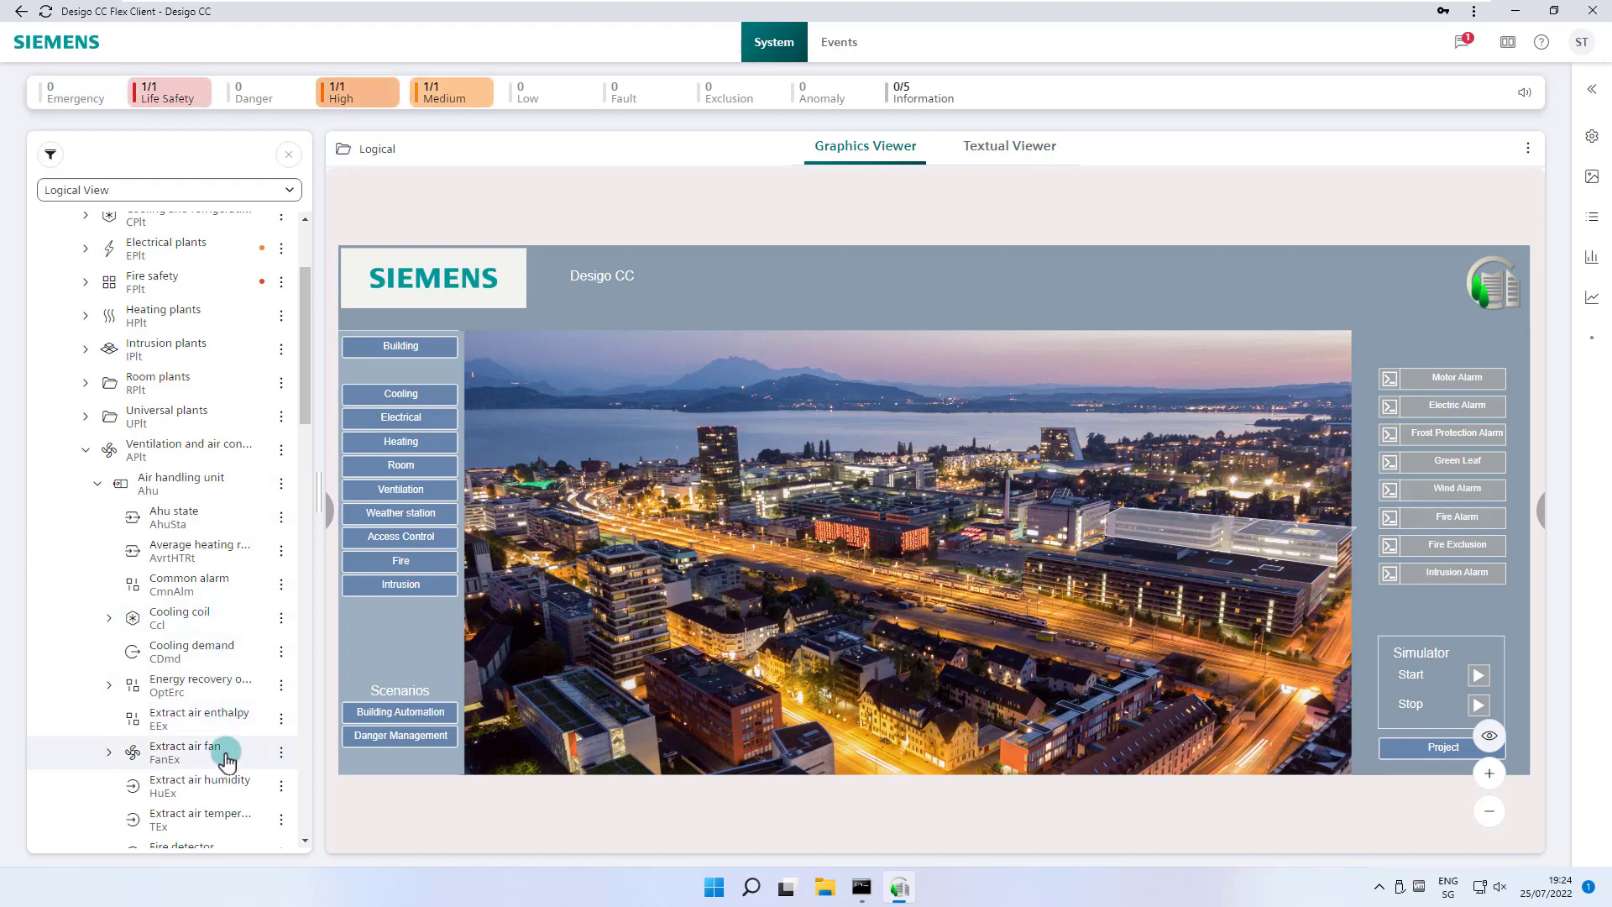
# Expand the air handling unit's Preheater and its Pump.
pyautogui.scroll(-3, 223, 753)
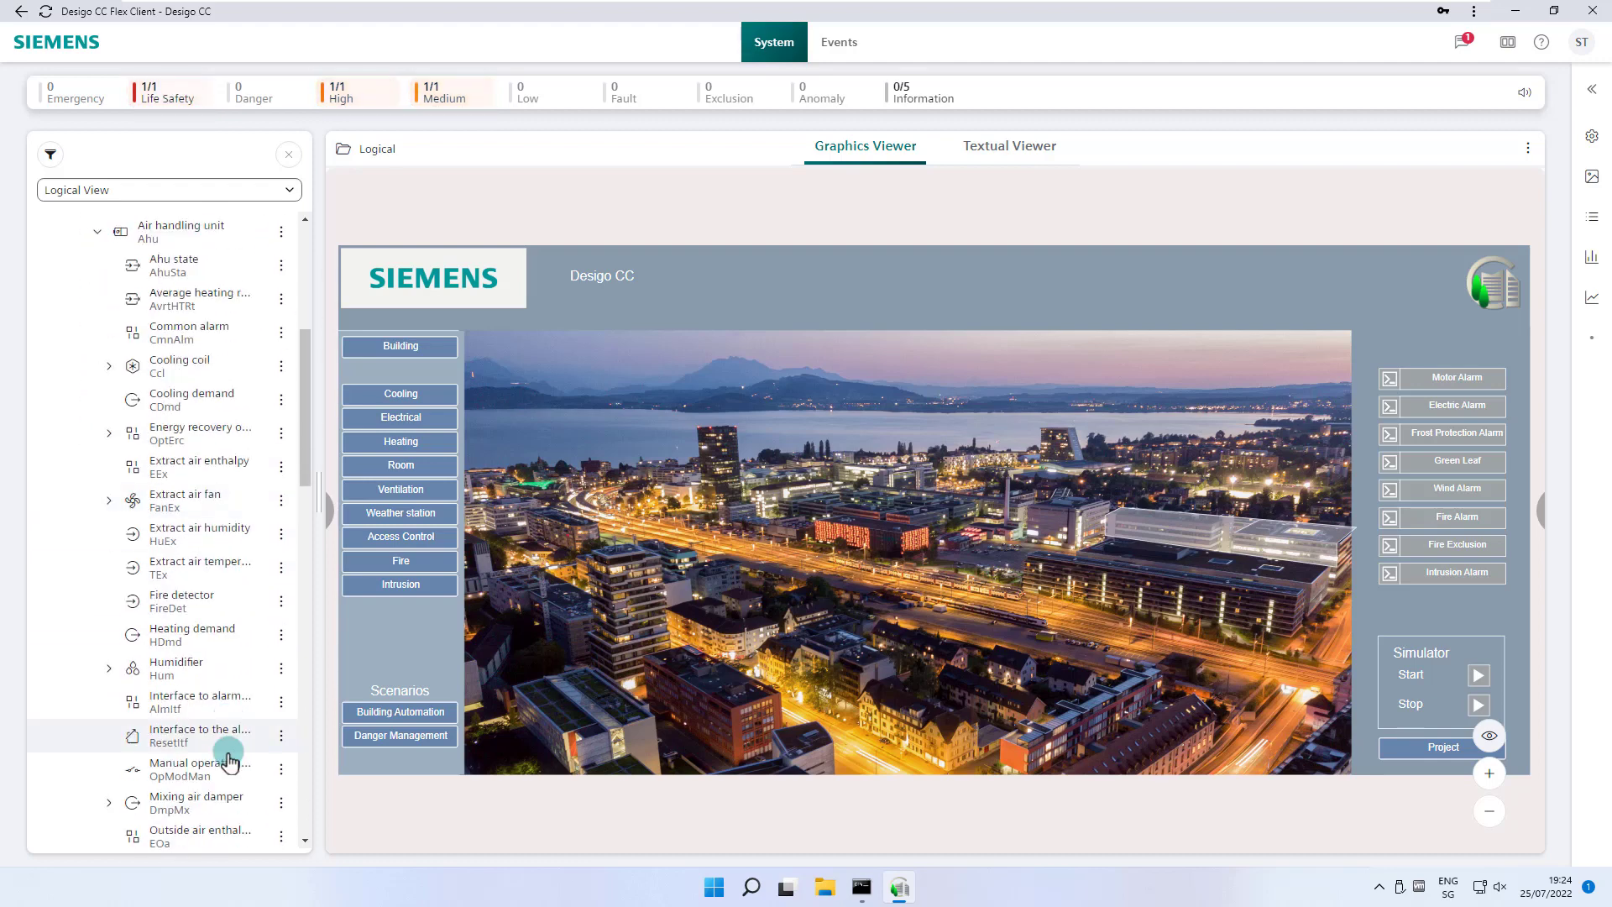
pyautogui.scroll(-3, 209, 712)
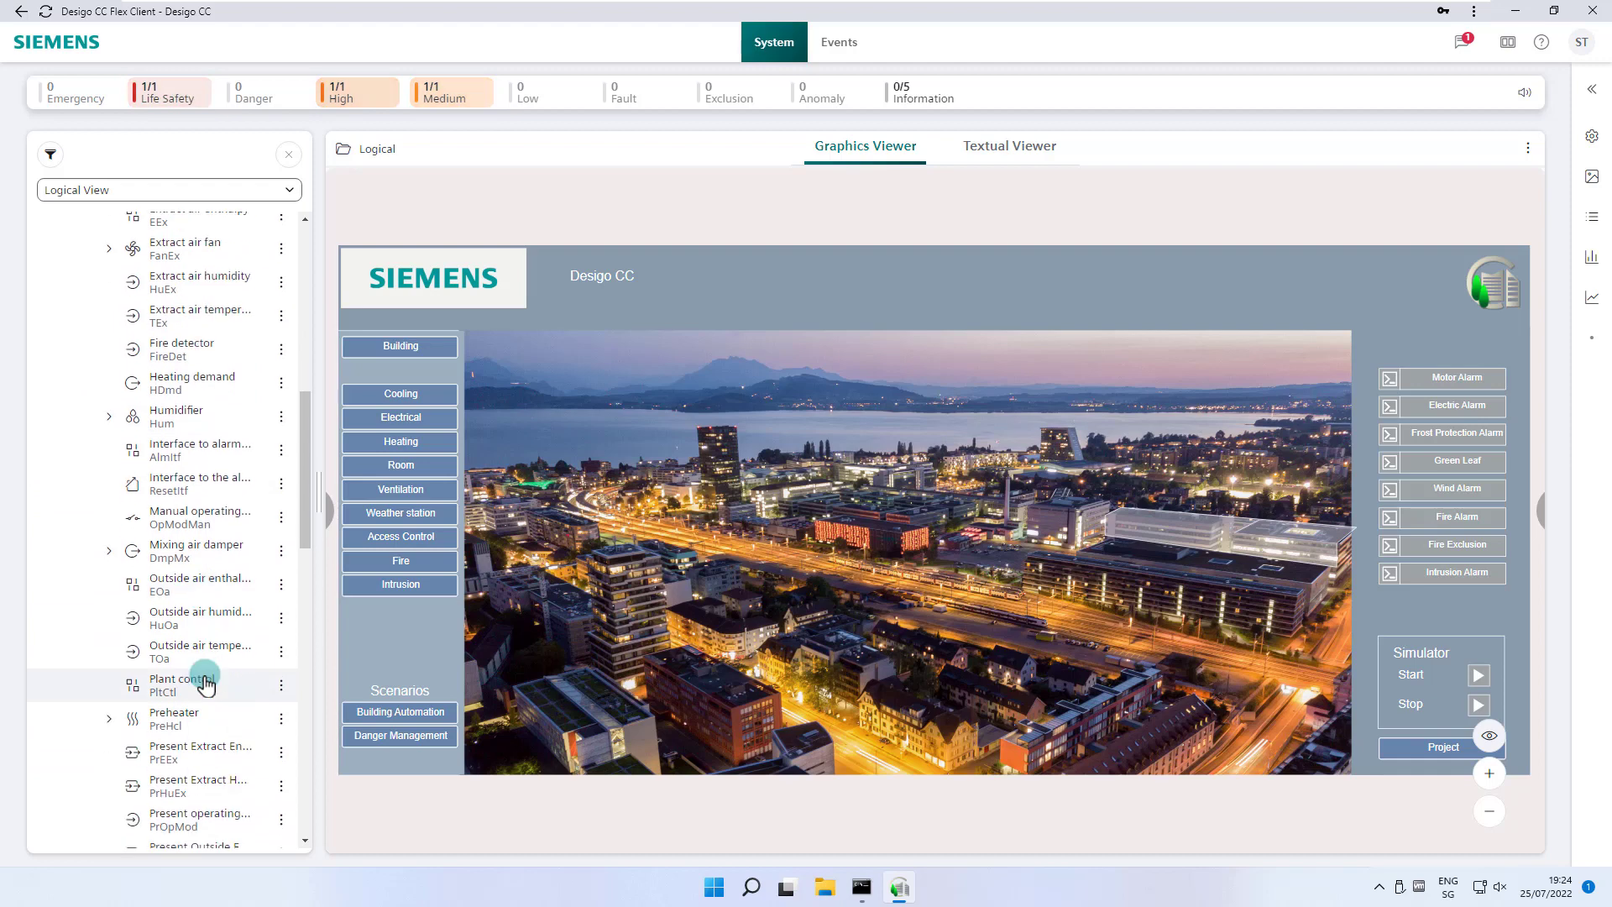
pyautogui.click(109, 718)
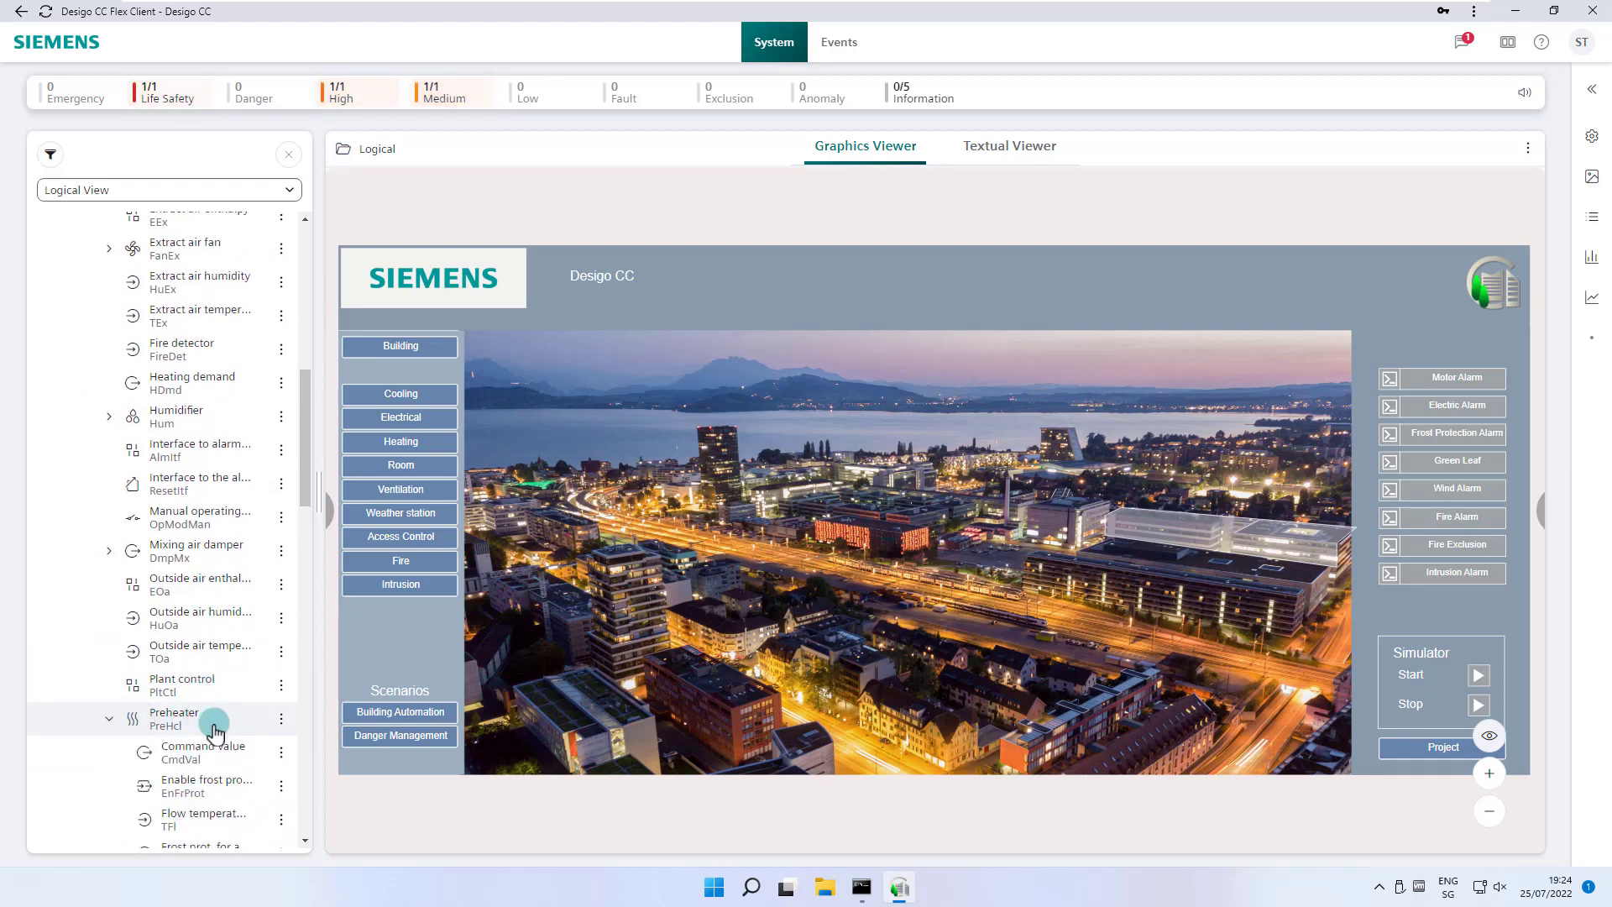
pyautogui.scroll(-3, 210, 739)
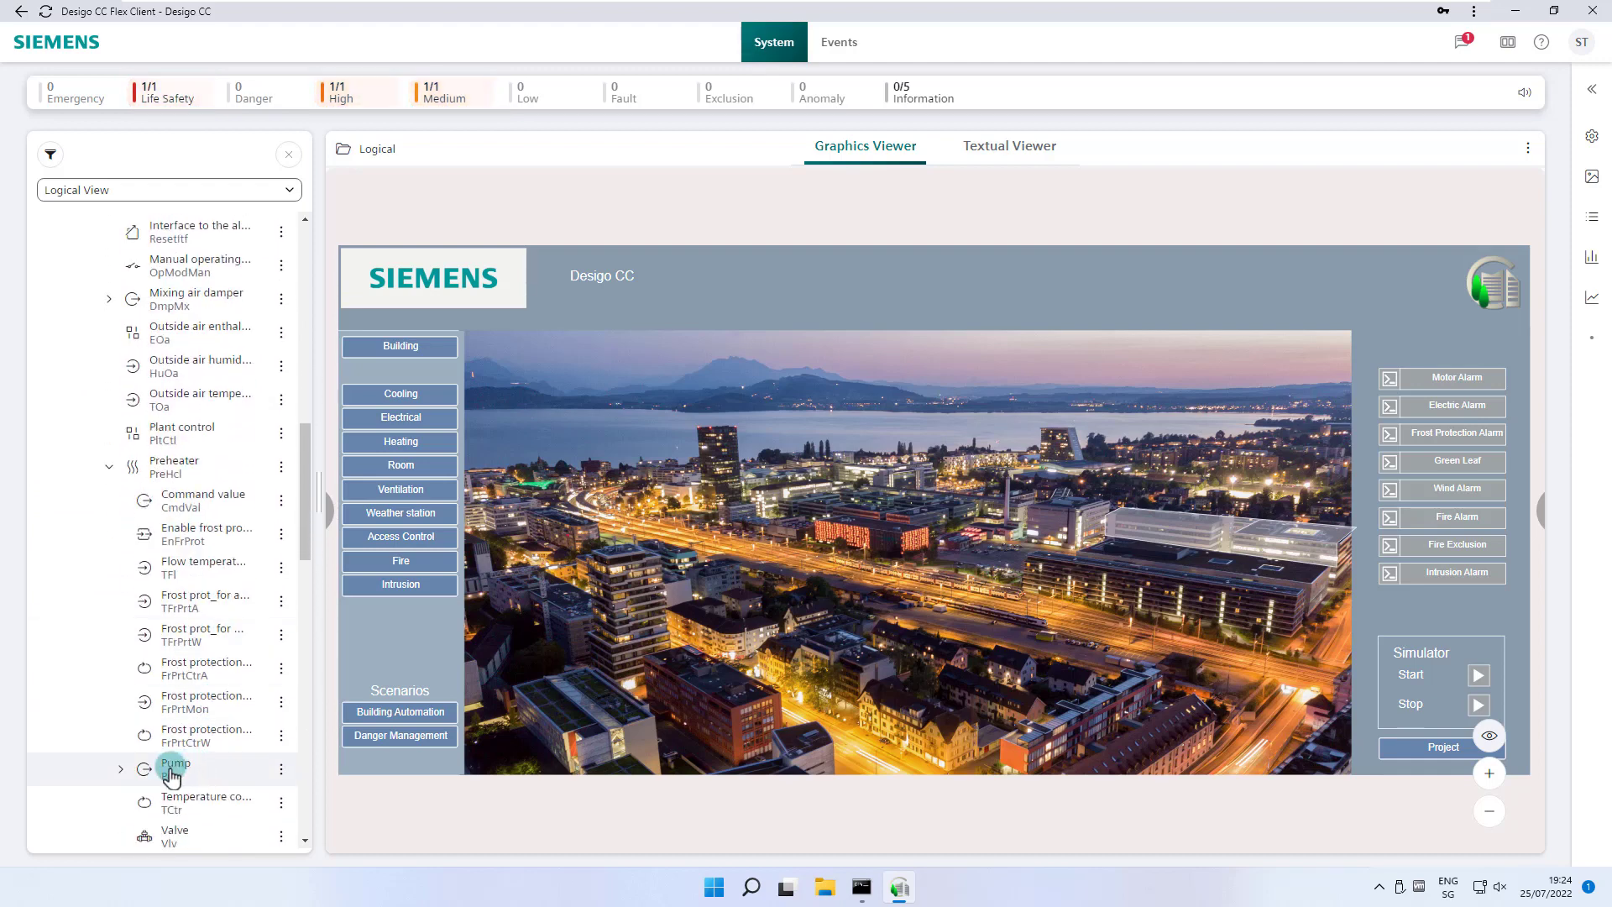
pyautogui.click(173, 774)
# Expand Floor_00 Basement and Floor_02 to list their rooms.
pyautogui.scroll(-2, 223, 731)
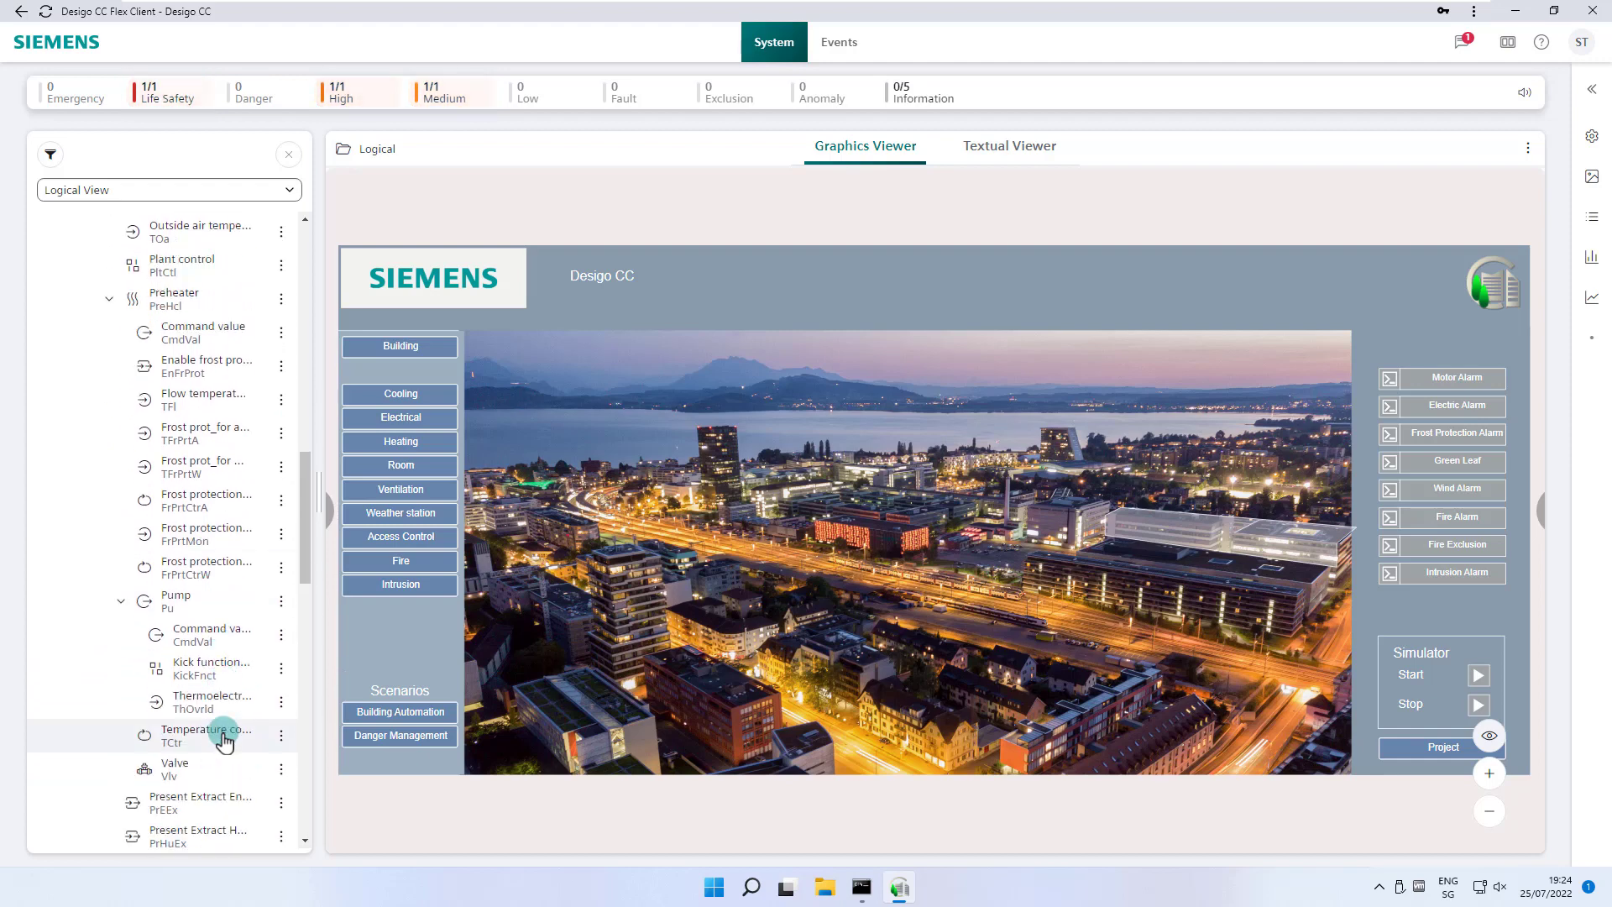
pyautogui.scroll(-5, 223, 739)
pyautogui.scroll(-8, 223, 739)
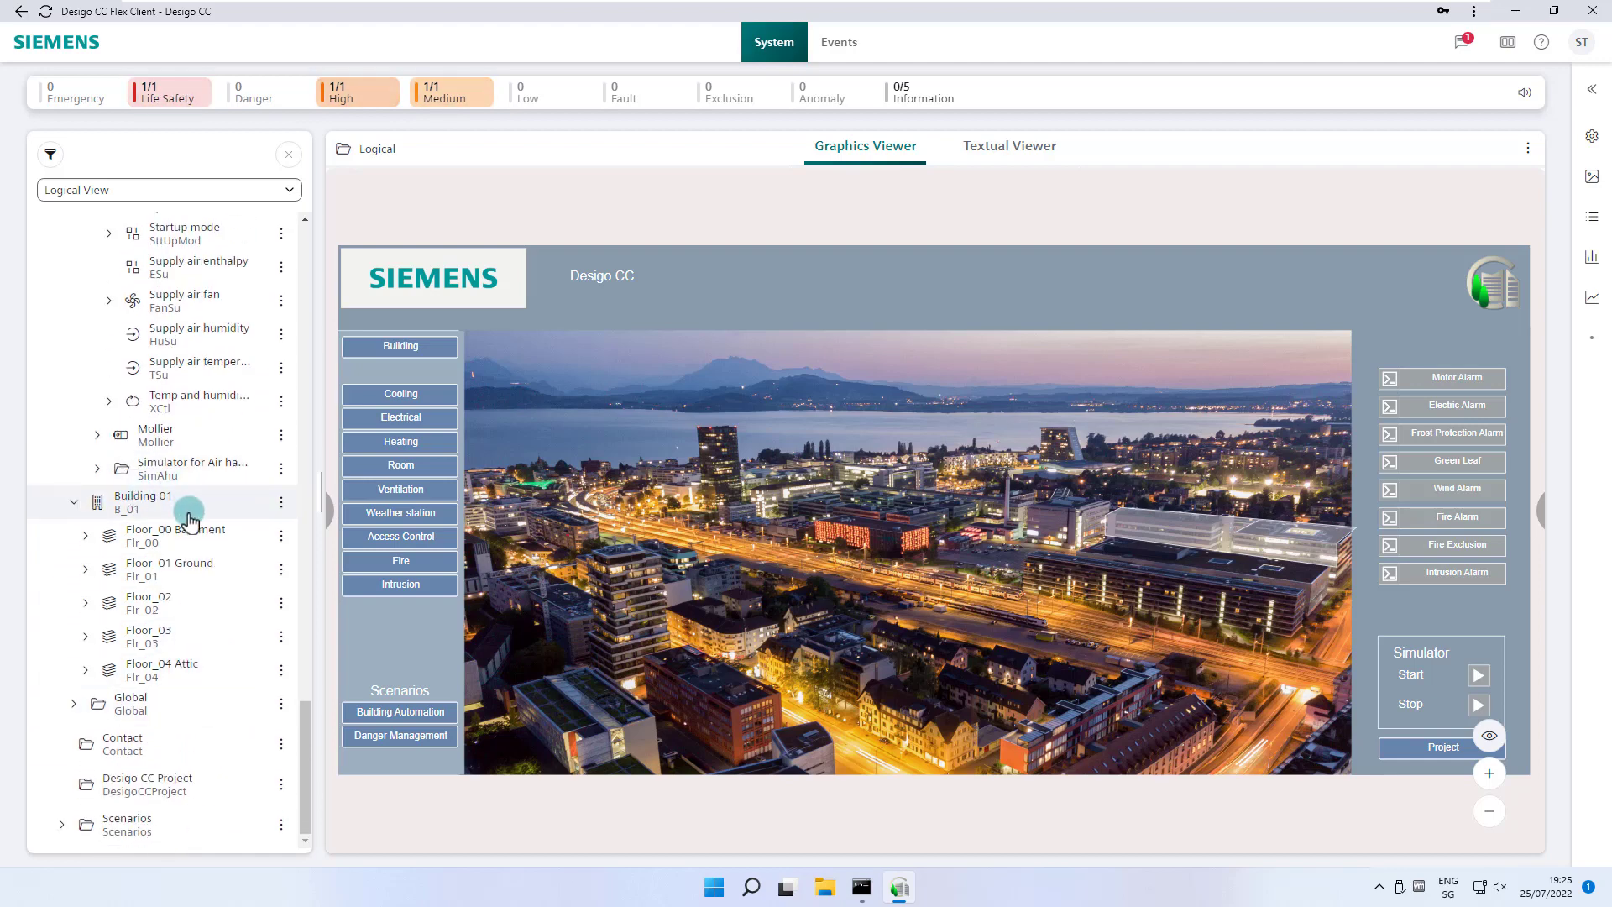
pyautogui.click(91, 535)
pyautogui.scroll(-6, 224, 636)
pyautogui.click(85, 675)
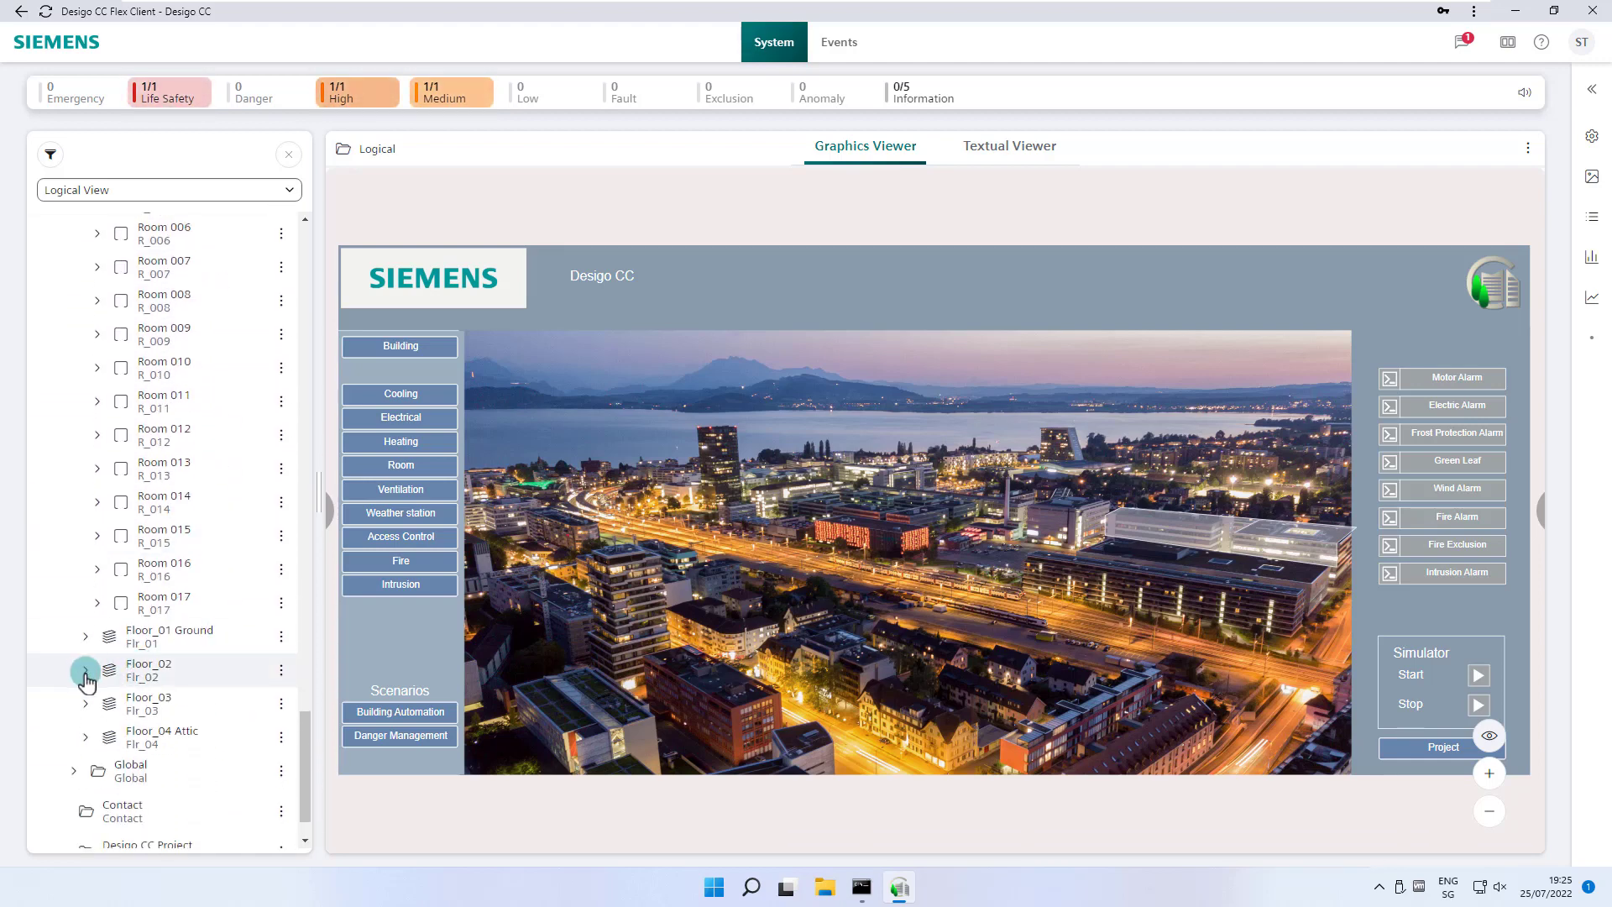
pyautogui.scroll(-5, 239, 672)
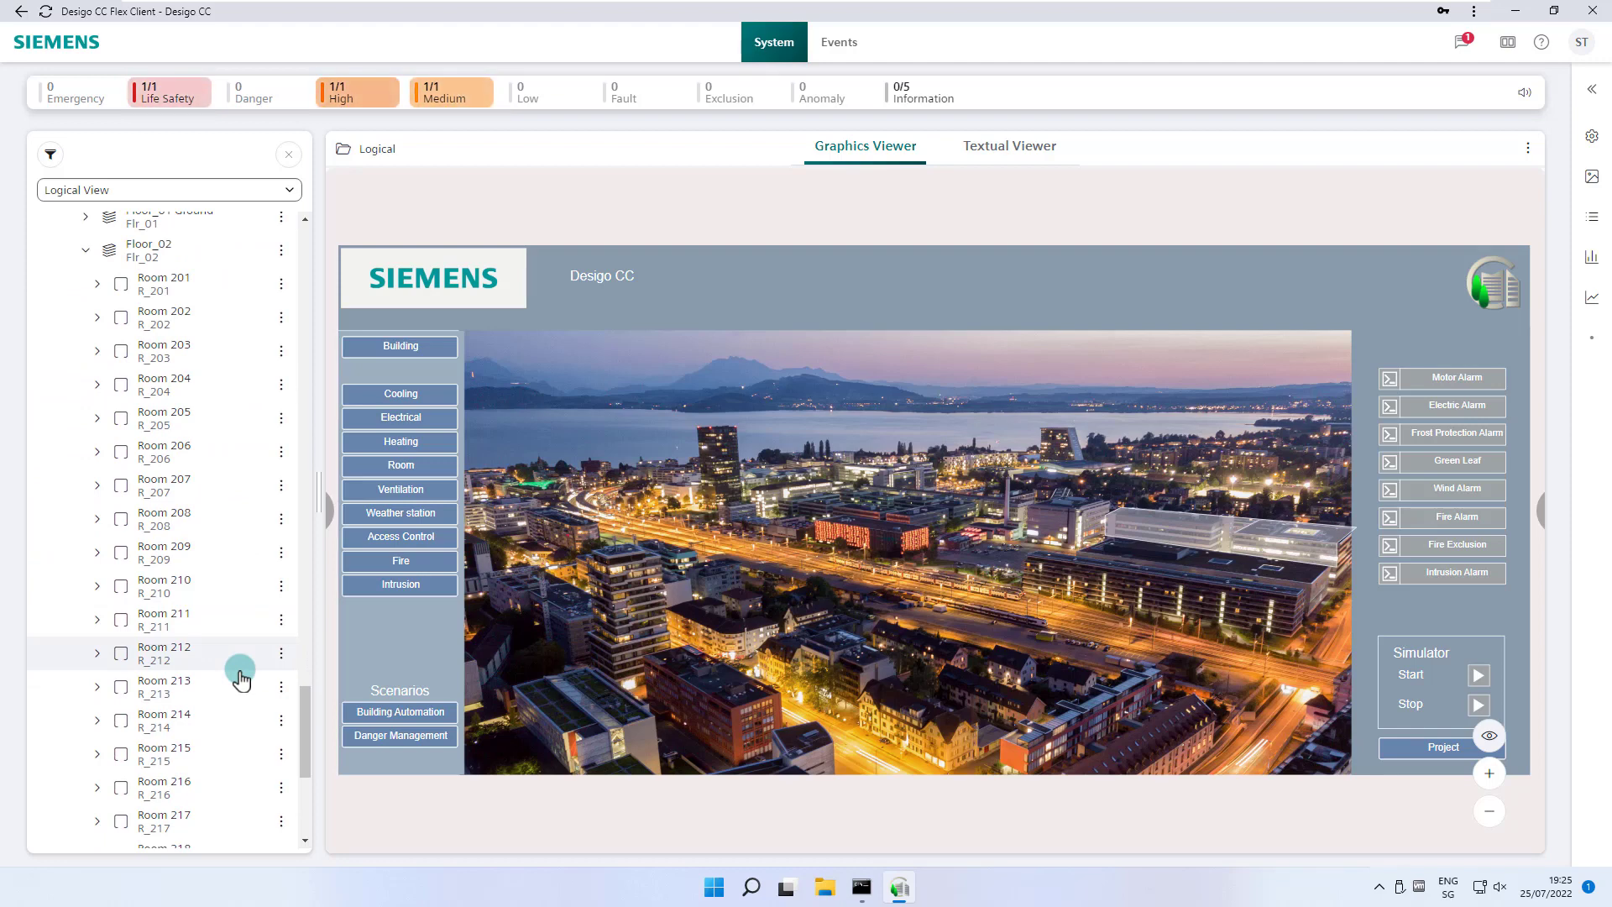
pyautogui.scroll(1, 241, 672)
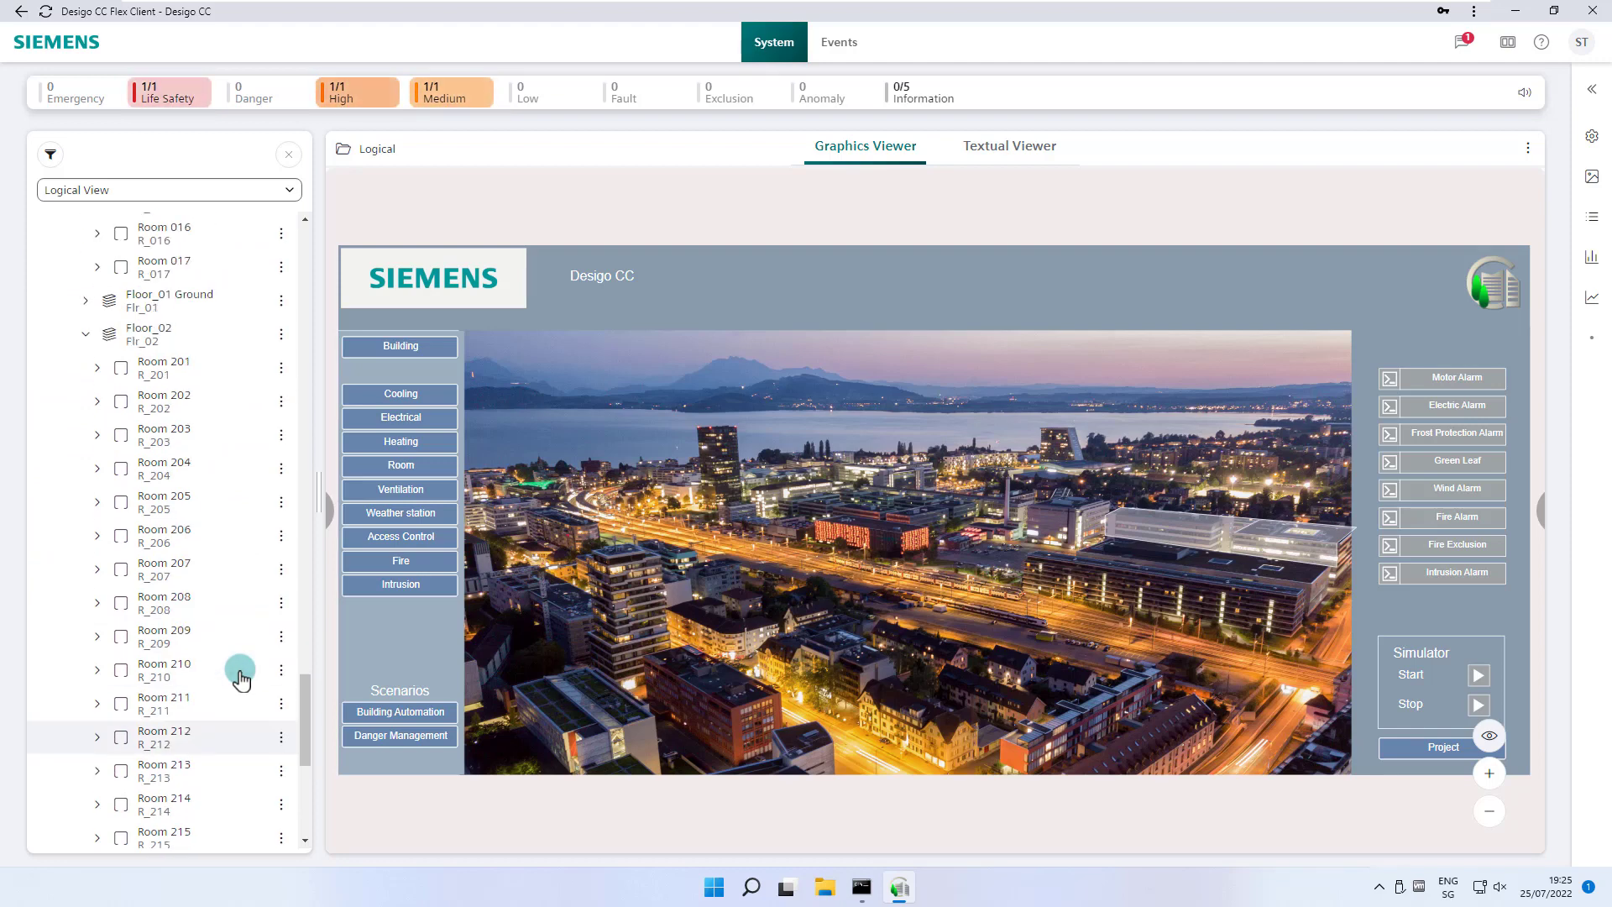
# Open Room 202's graphic, view its data points in the Textual Viewer, then return to Graphics Viewer.
pyautogui.click(173, 407)
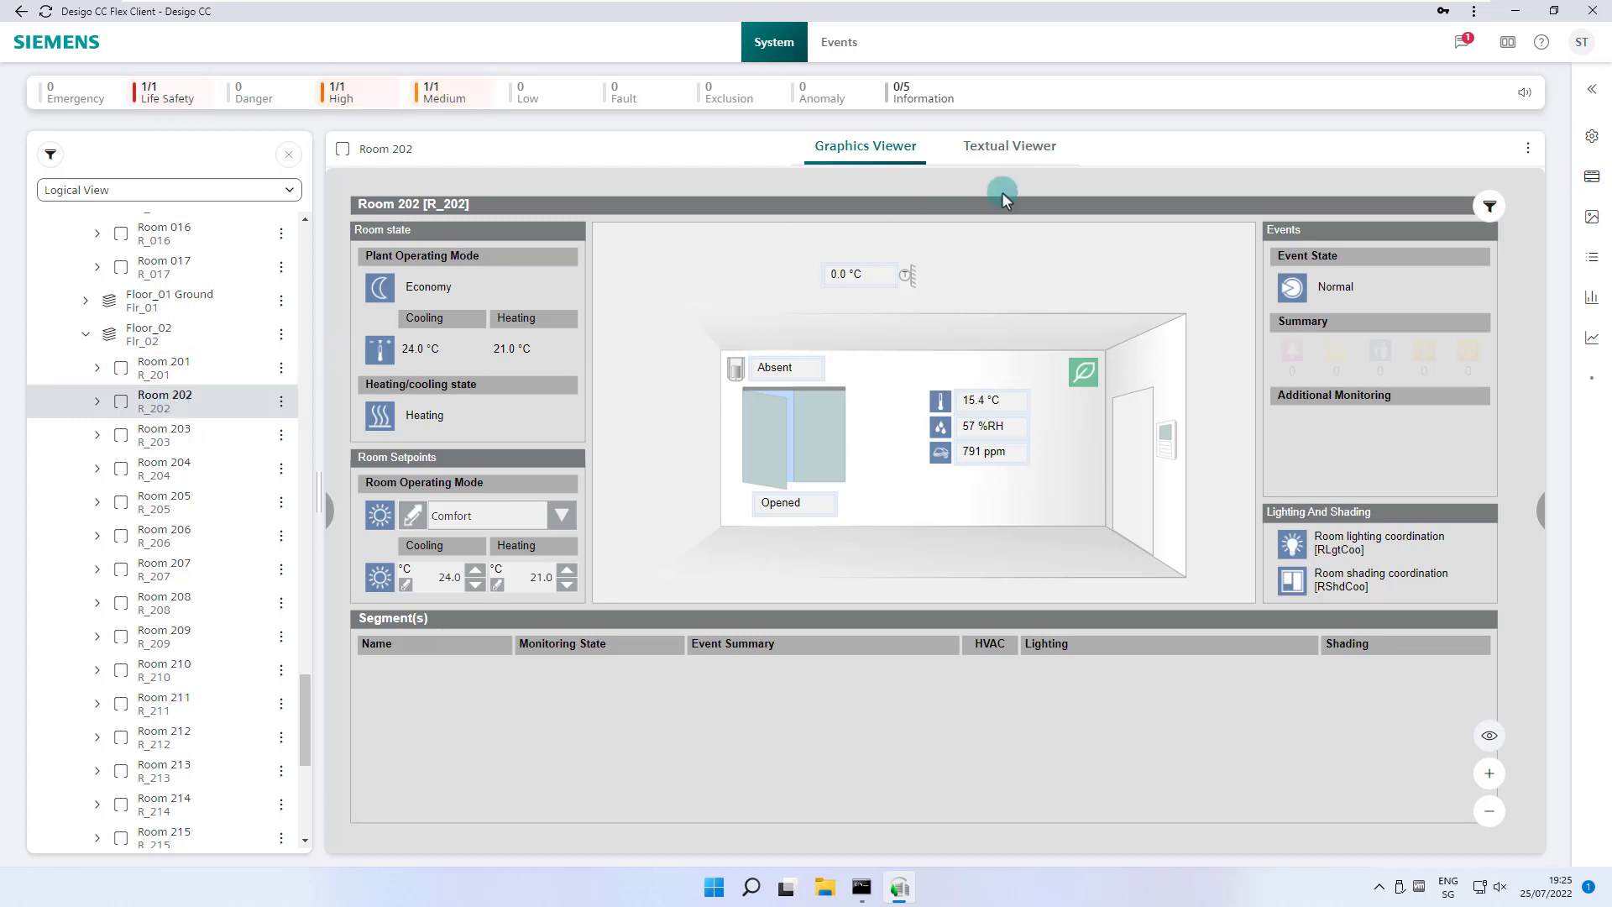
pyautogui.click(1033, 151)
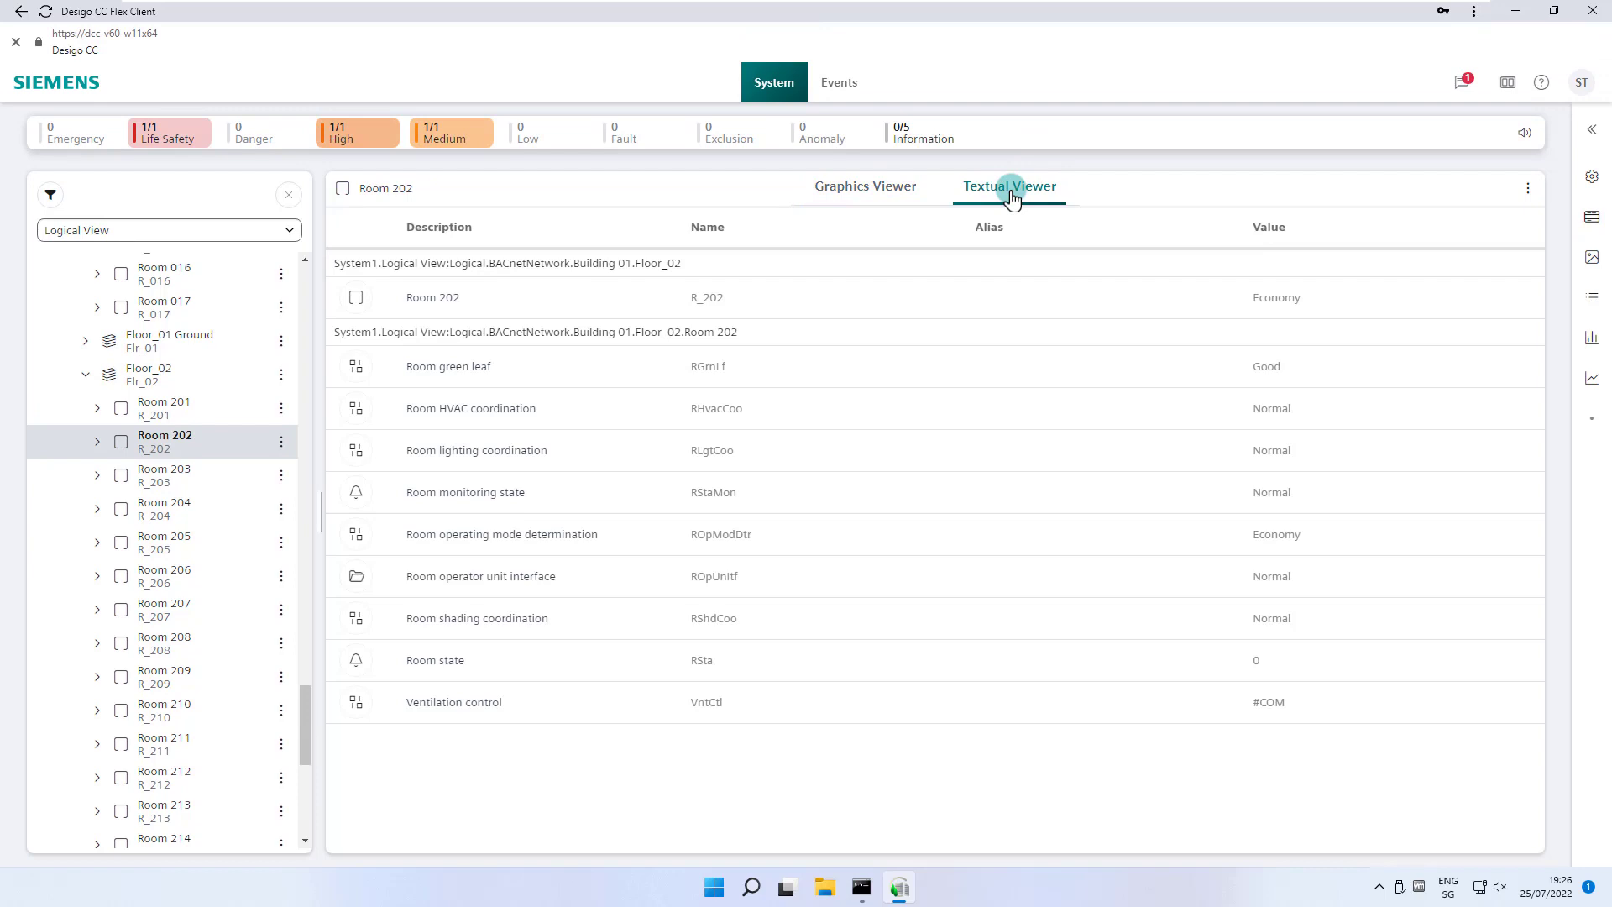
pyautogui.click(903, 193)
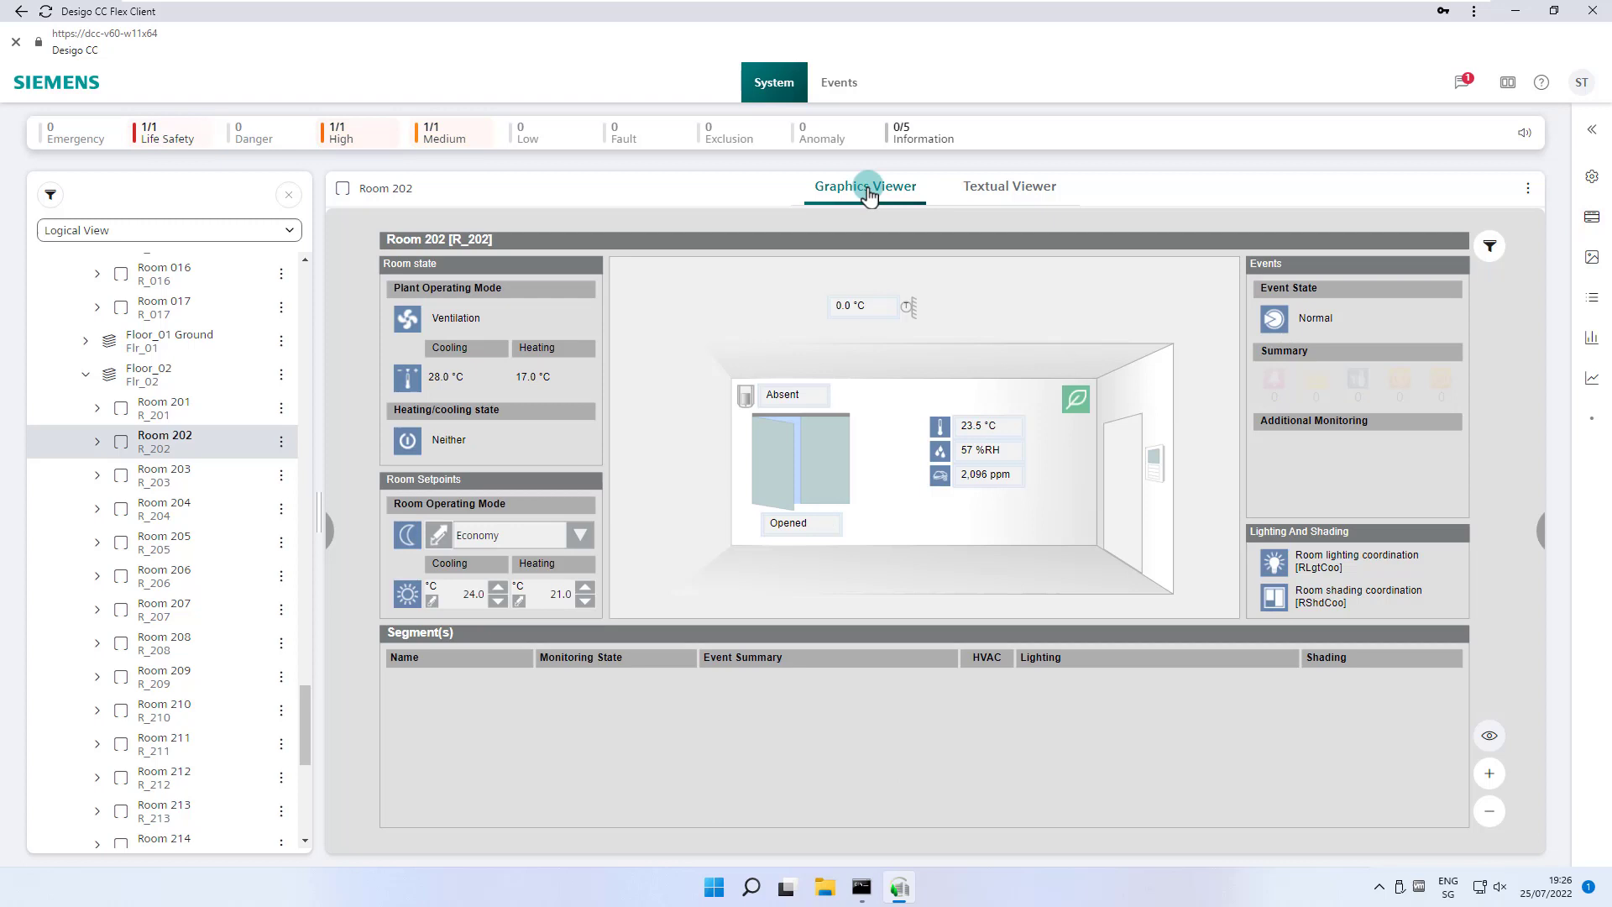
pyautogui.scroll(9, 231, 529)
pyautogui.scroll(5, 228, 525)
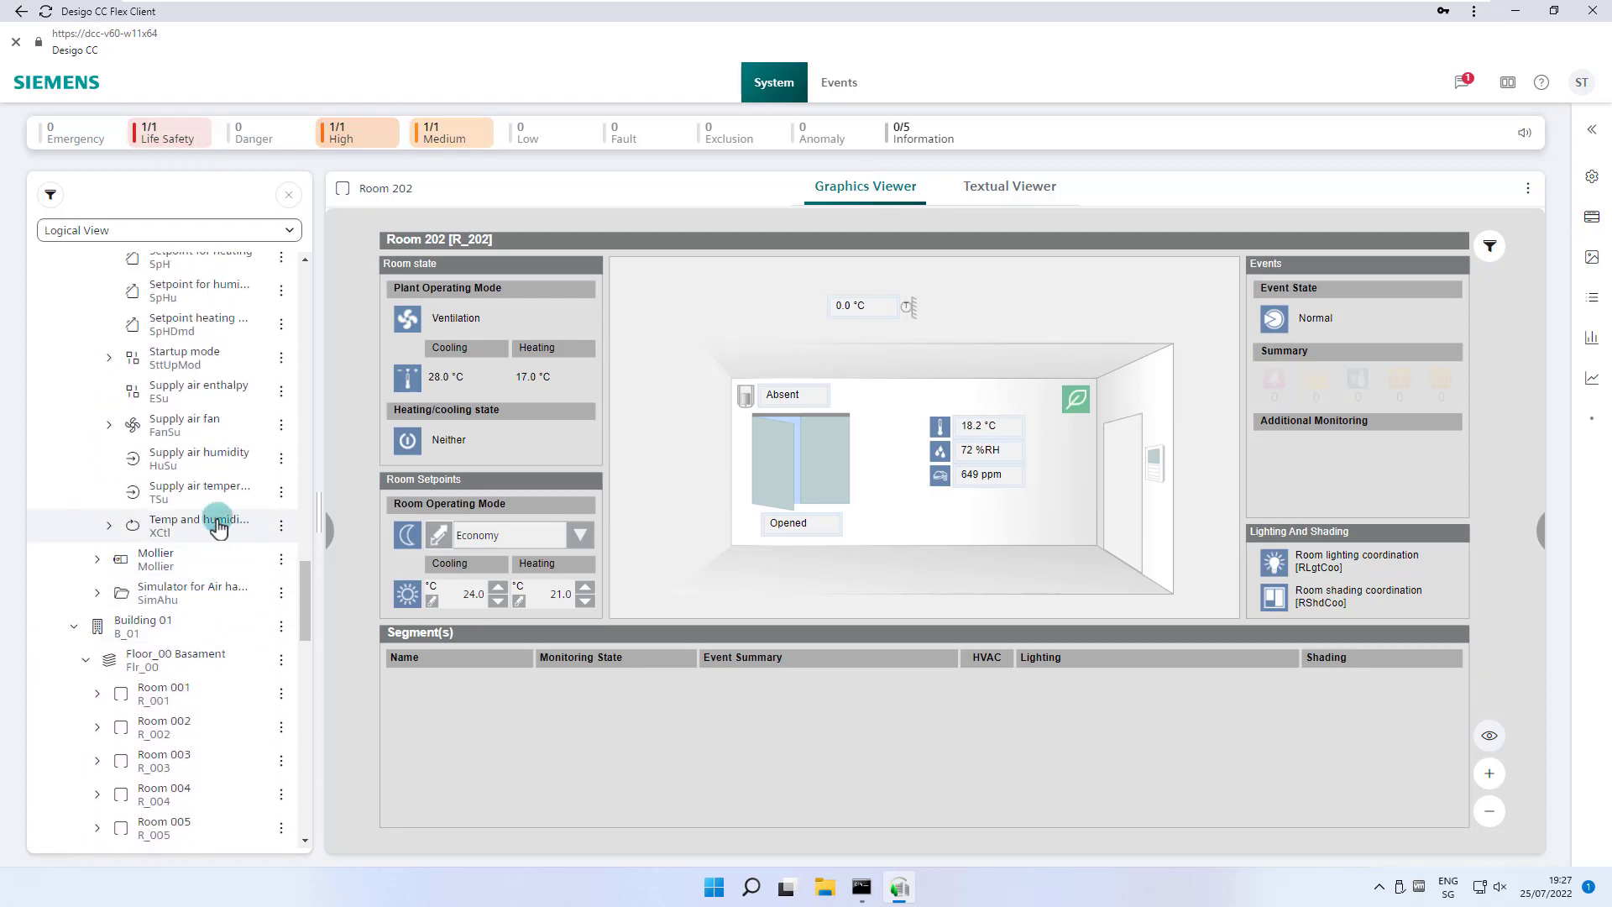
# Open the Supply air temperature graphic, zoom in and pan right to the supply fan.
pyautogui.click(217, 494)
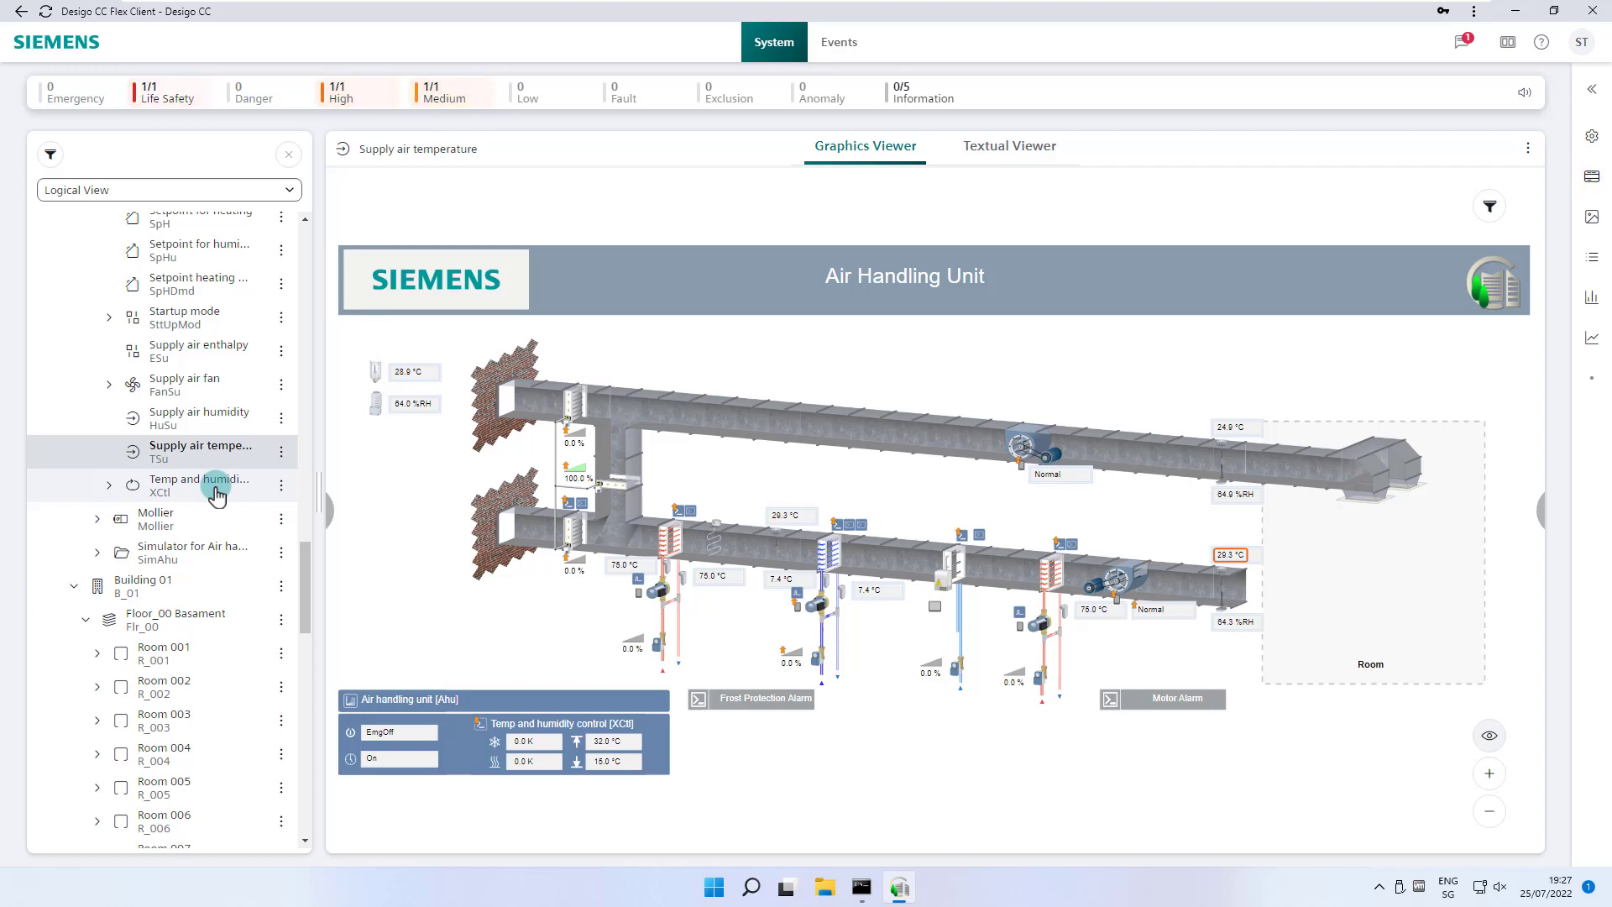
pyautogui.click(1490, 774)
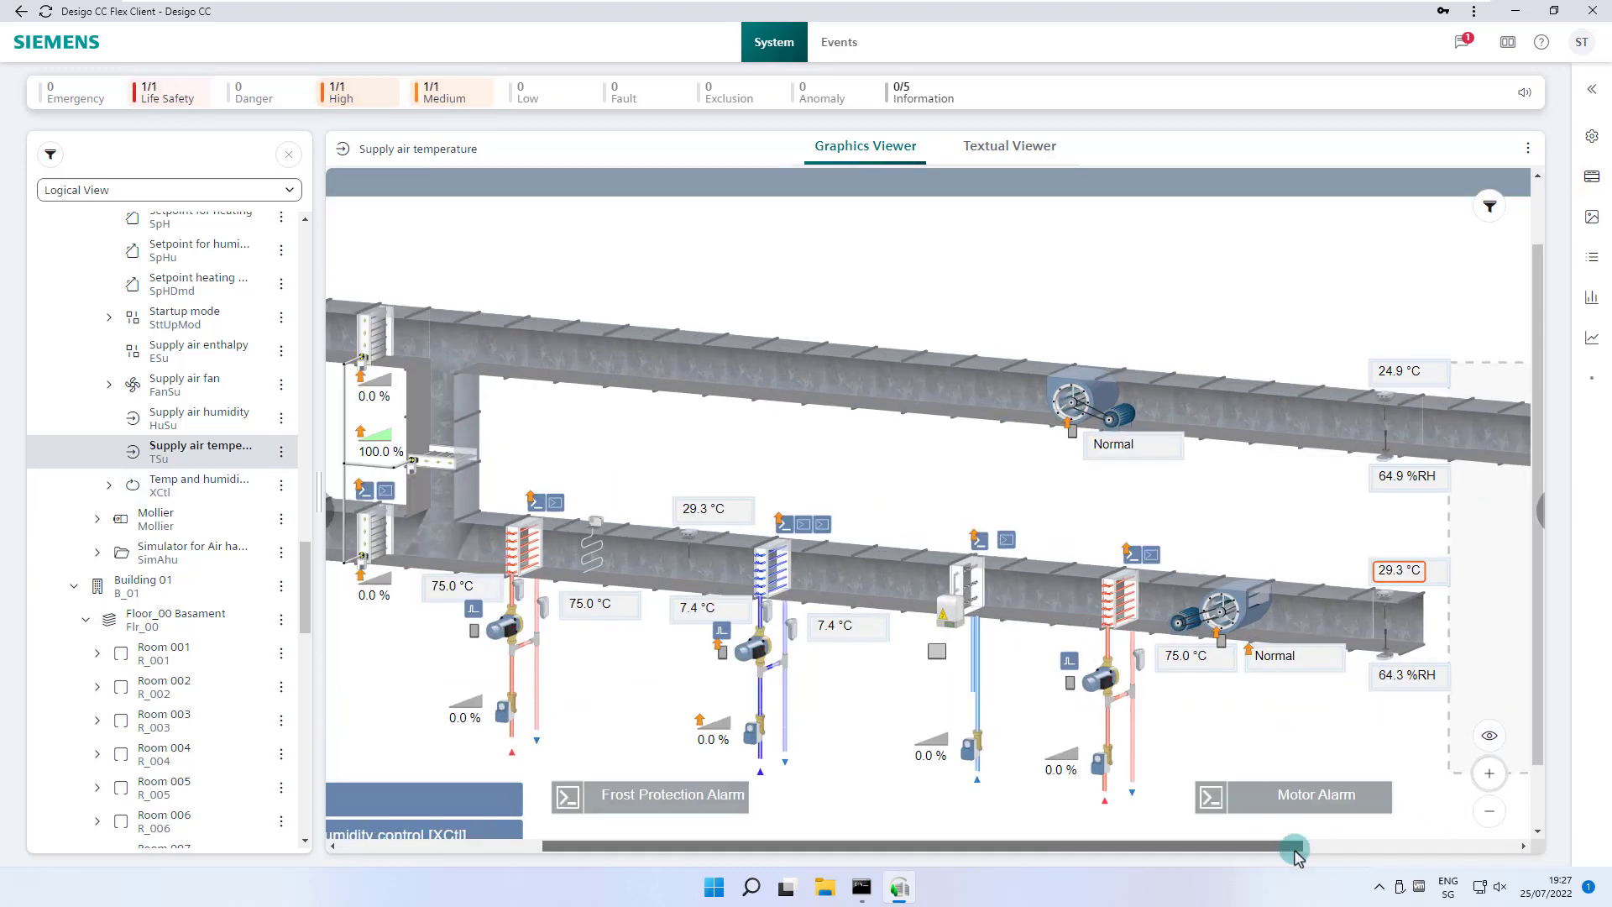
pyautogui.moveTo(1295, 846); pyautogui.dragTo(1352, 764)
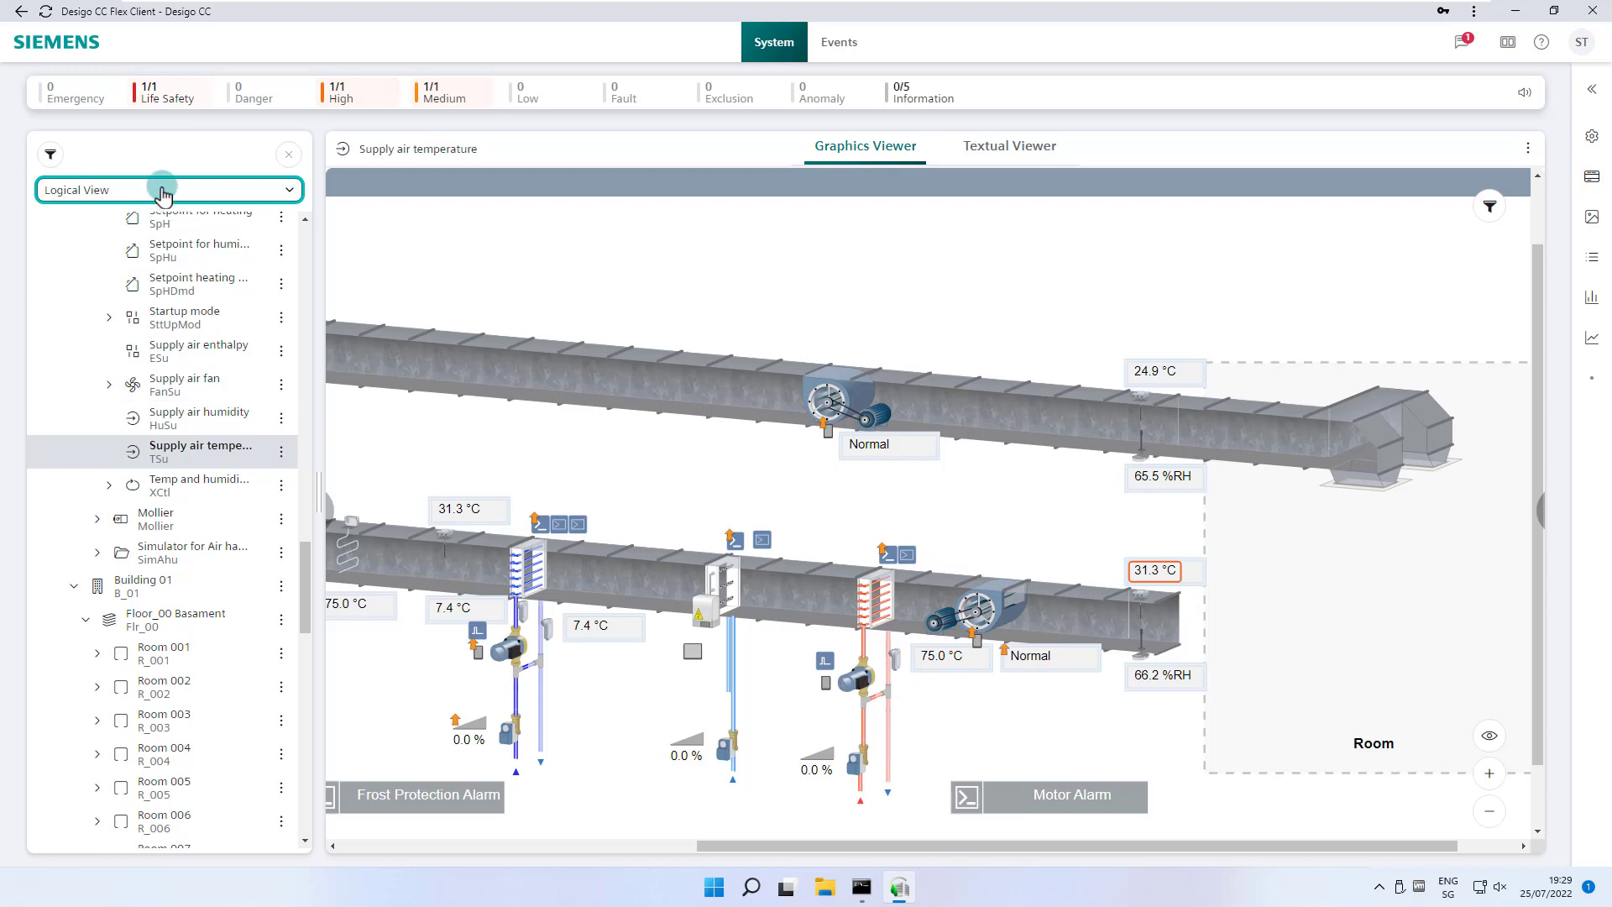
# Switch to Customer View and select its root node.
pyautogui.click(163, 195)
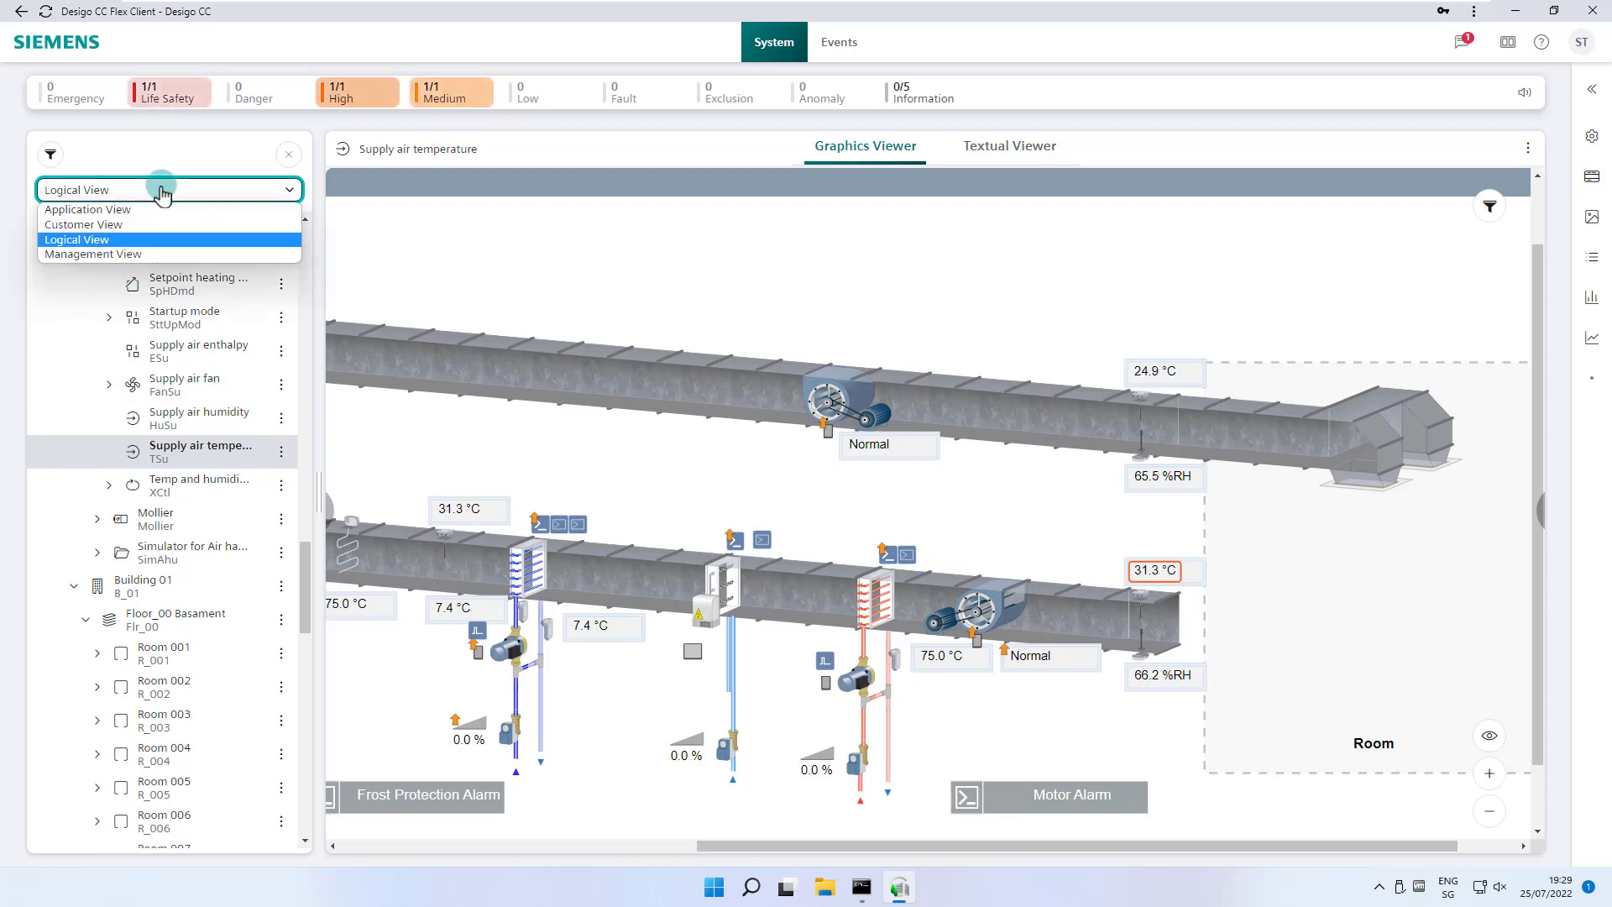
pyautogui.click(148, 224)
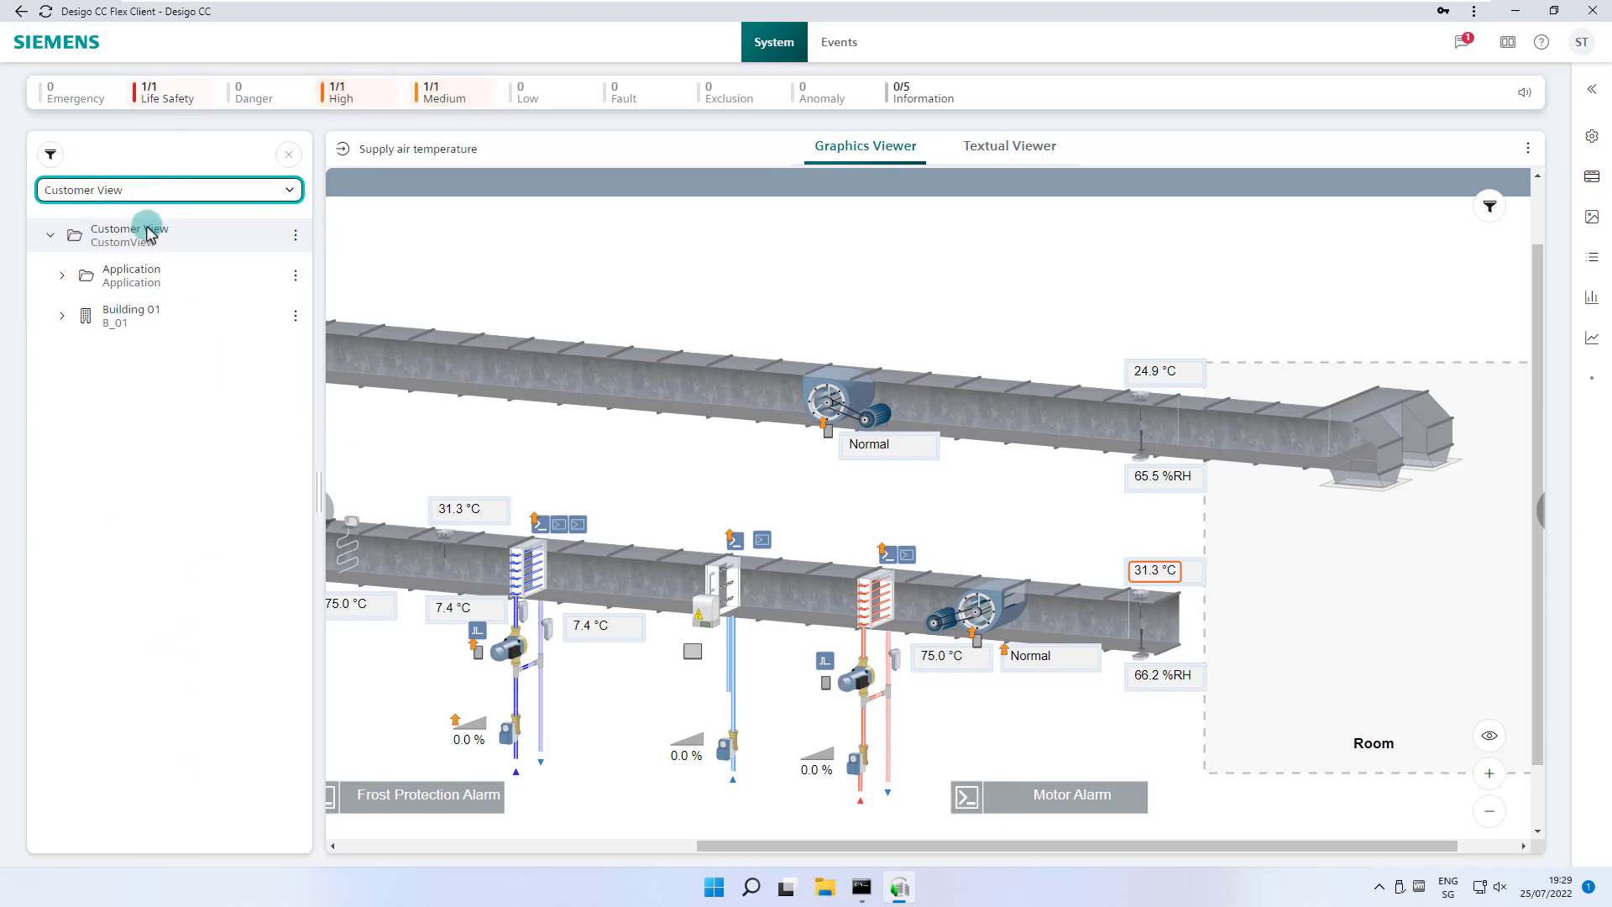
pyautogui.click(149, 234)
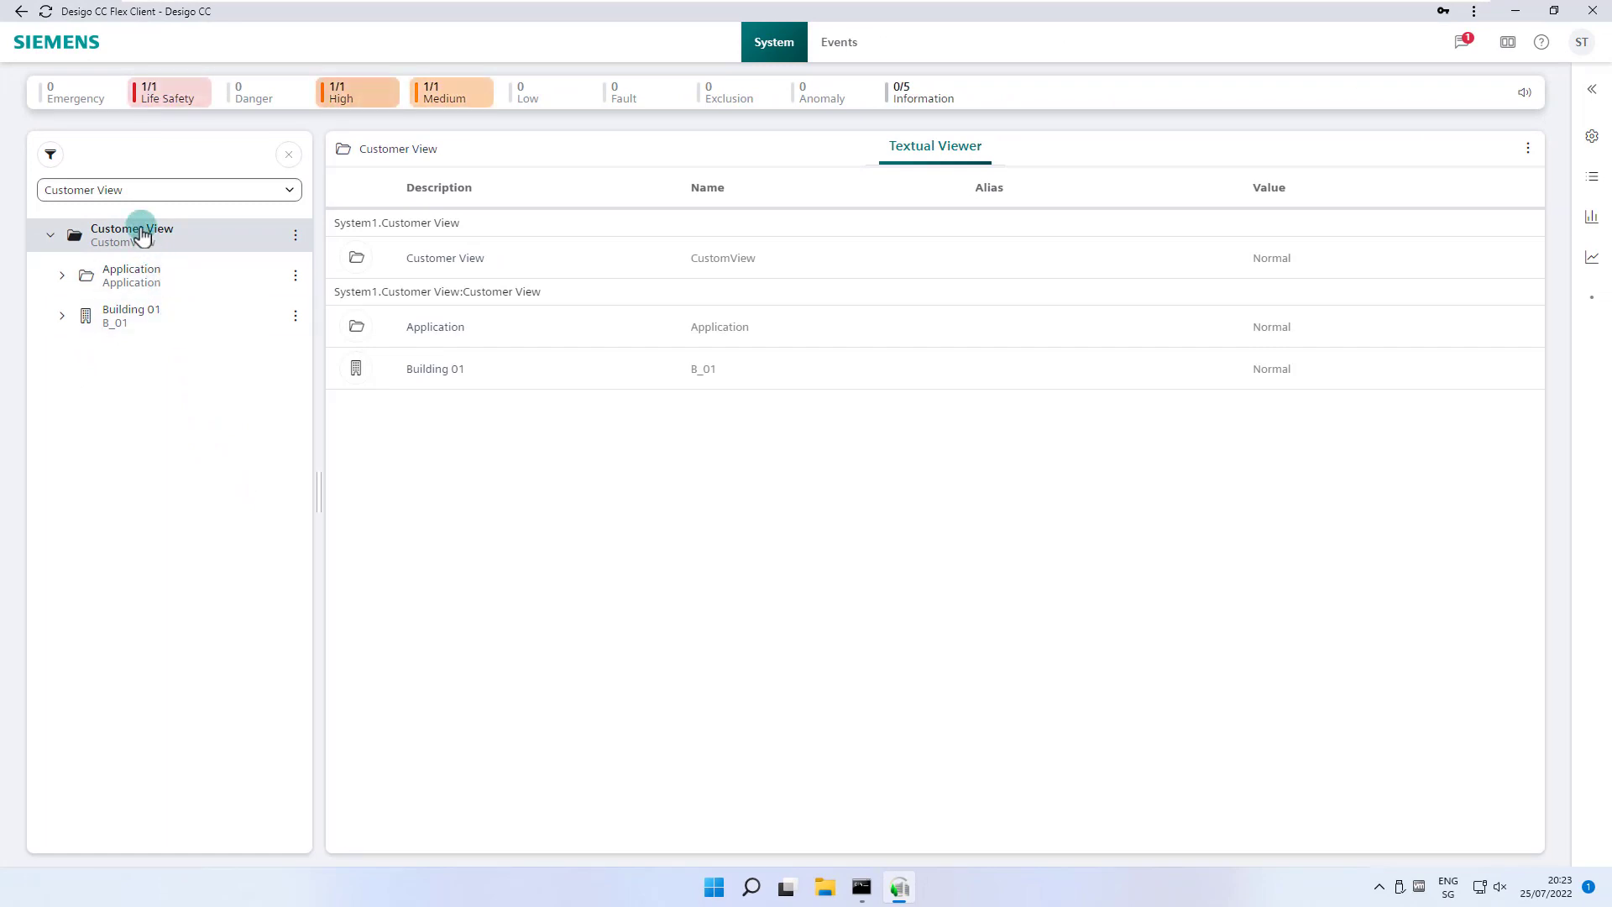
# Return to Logical View and open the Logical root's site overview graphic.
pyautogui.click(135, 195)
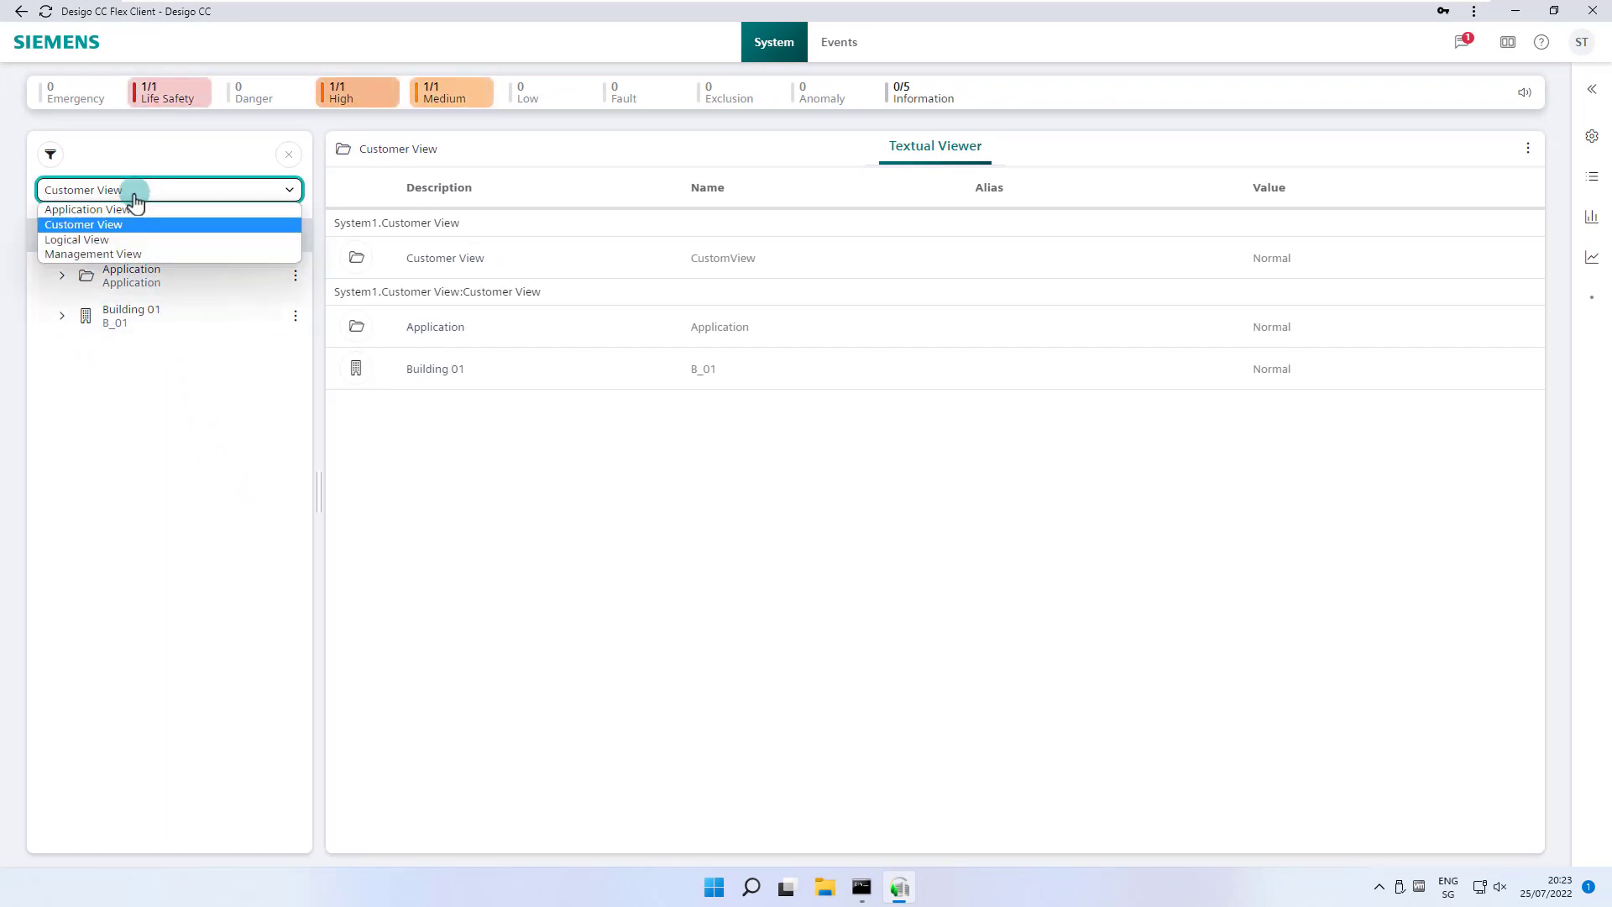
pyautogui.click(132, 239)
pyautogui.click(132, 239)
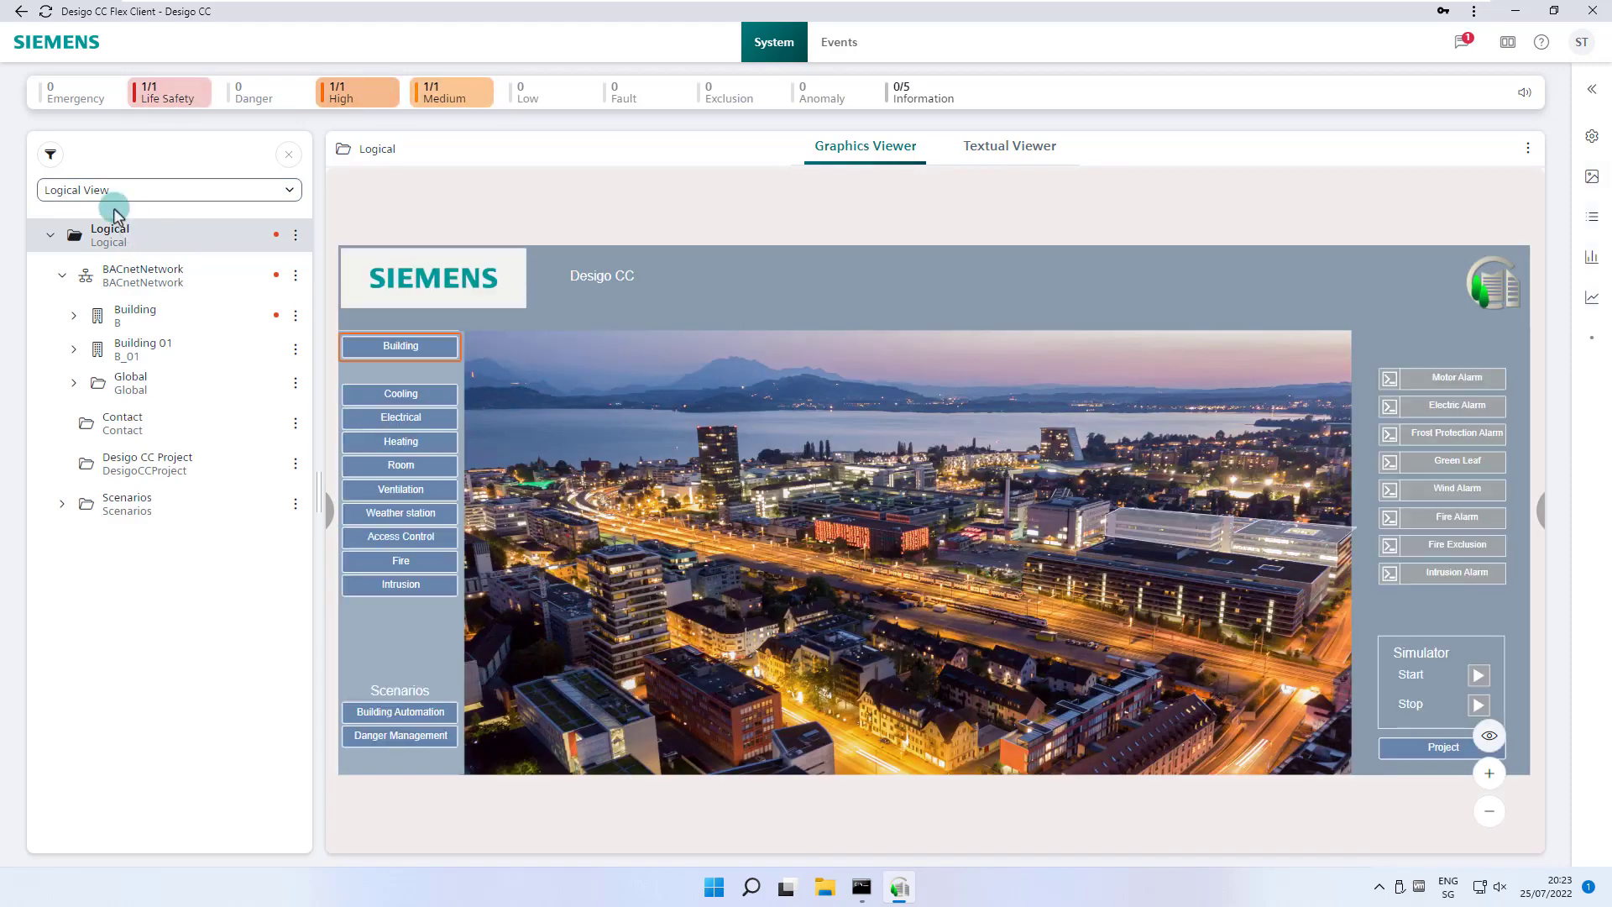
pyautogui.click(51, 156)
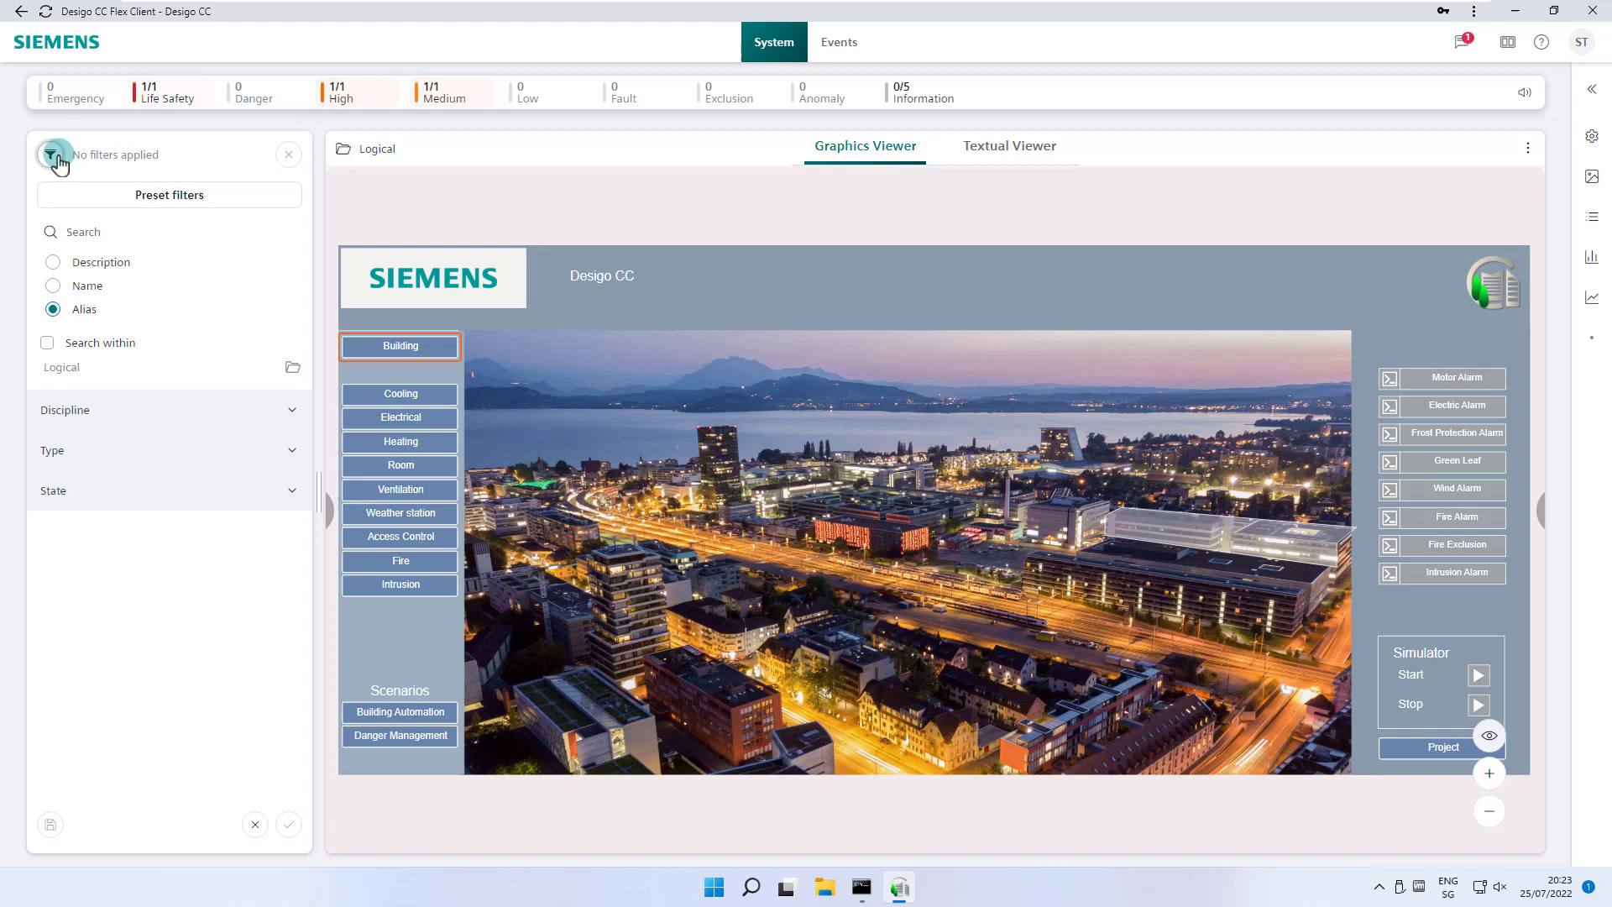
pyautogui.click(140, 232)
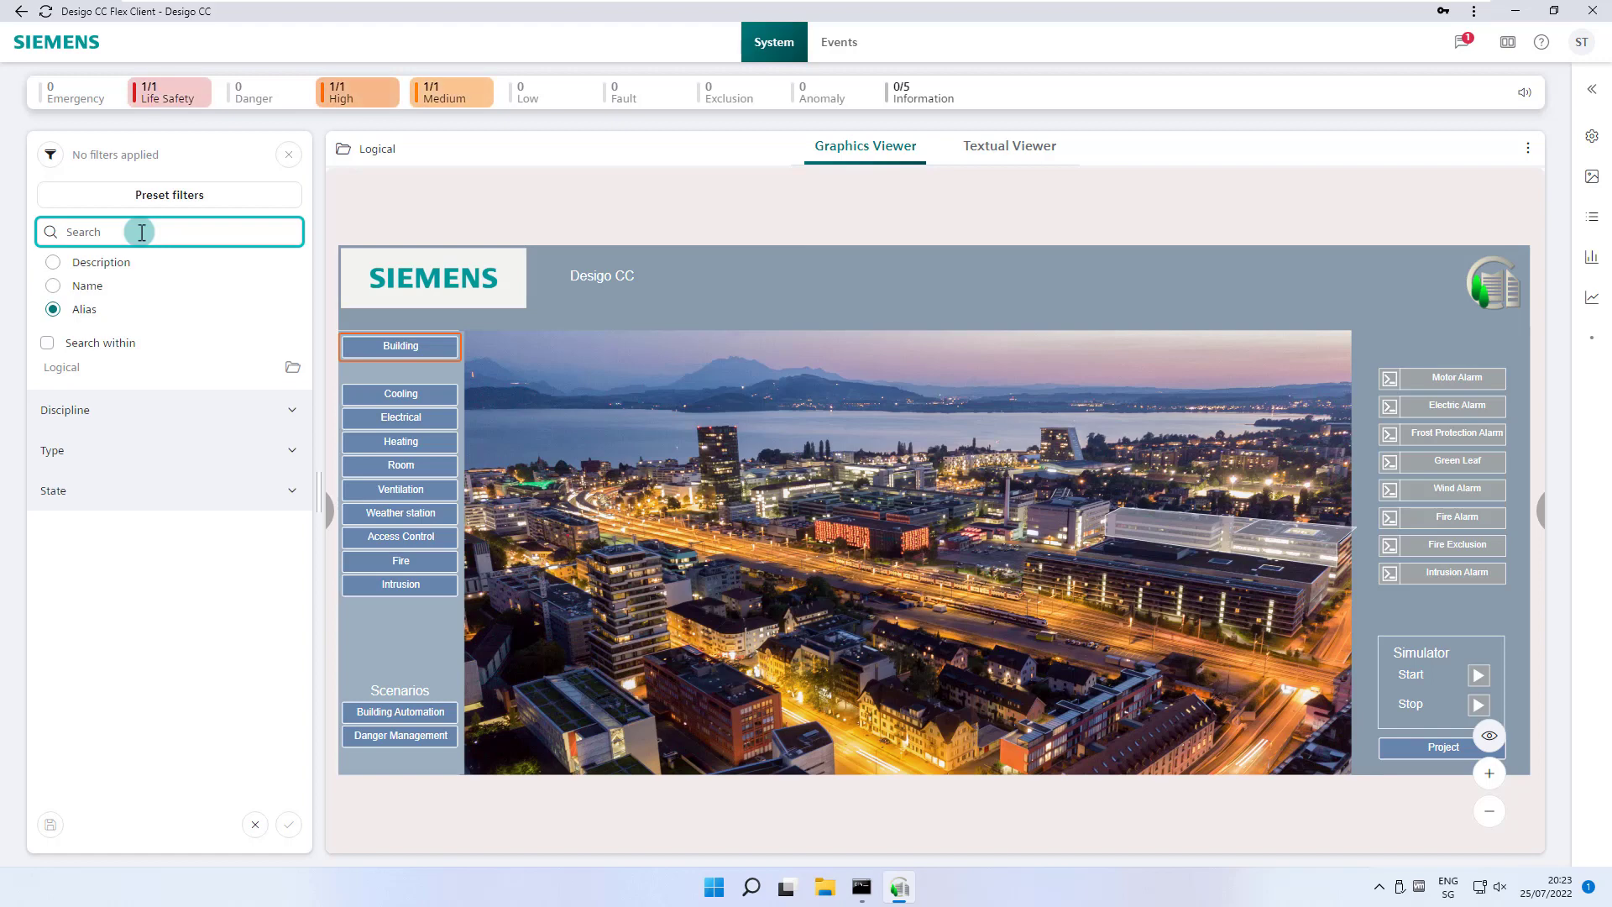
pyautogui.click(128, 267)
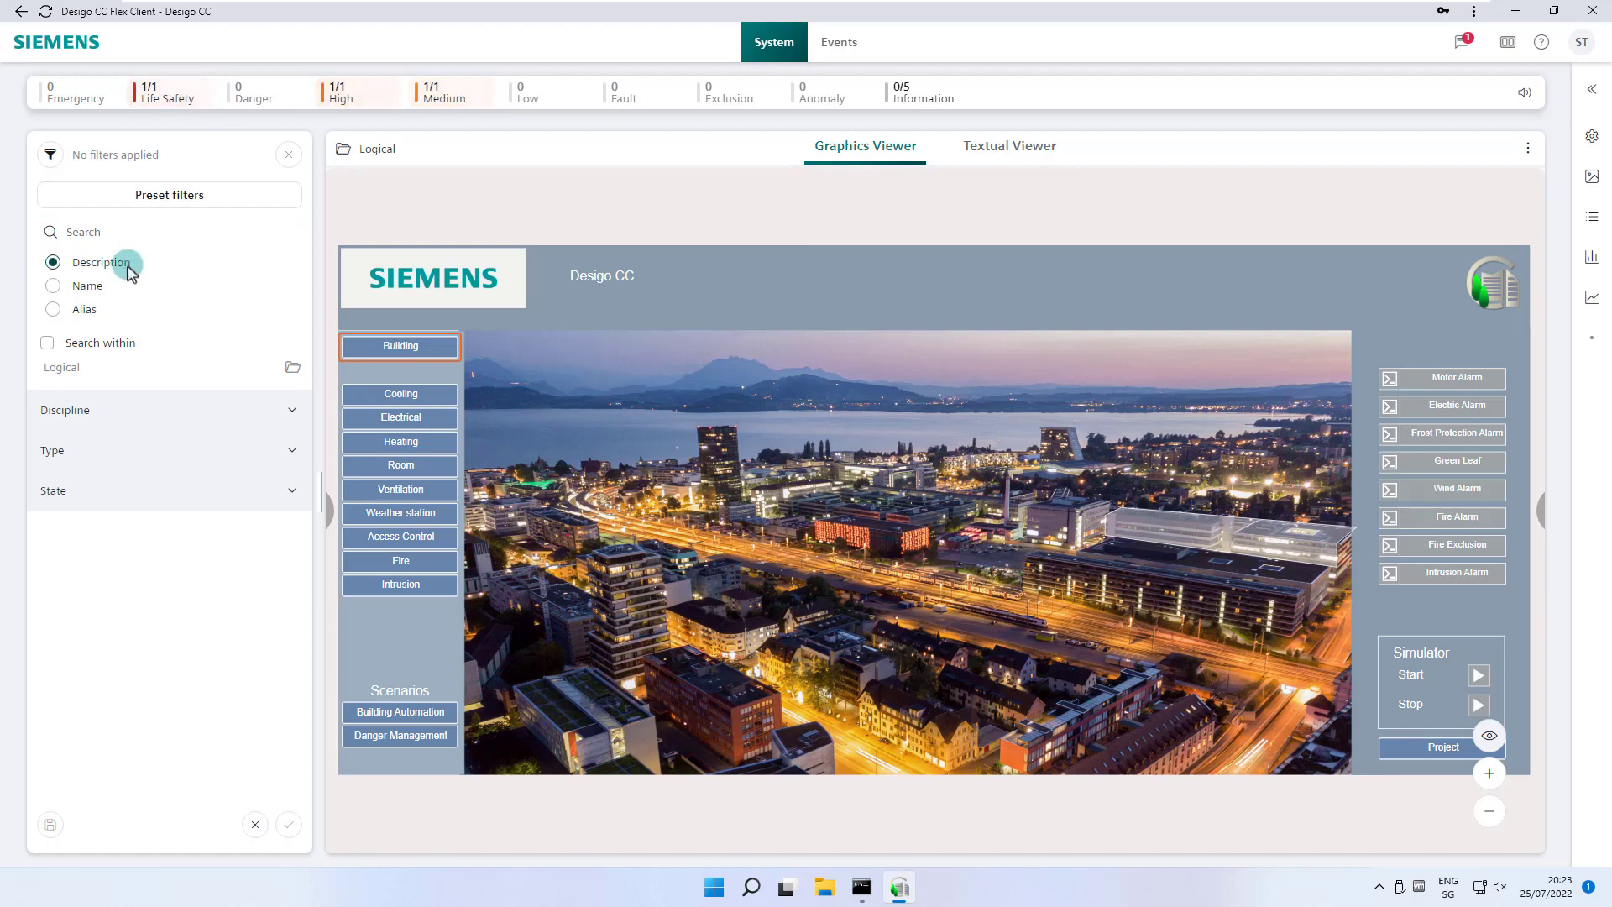
pyautogui.click(104, 291)
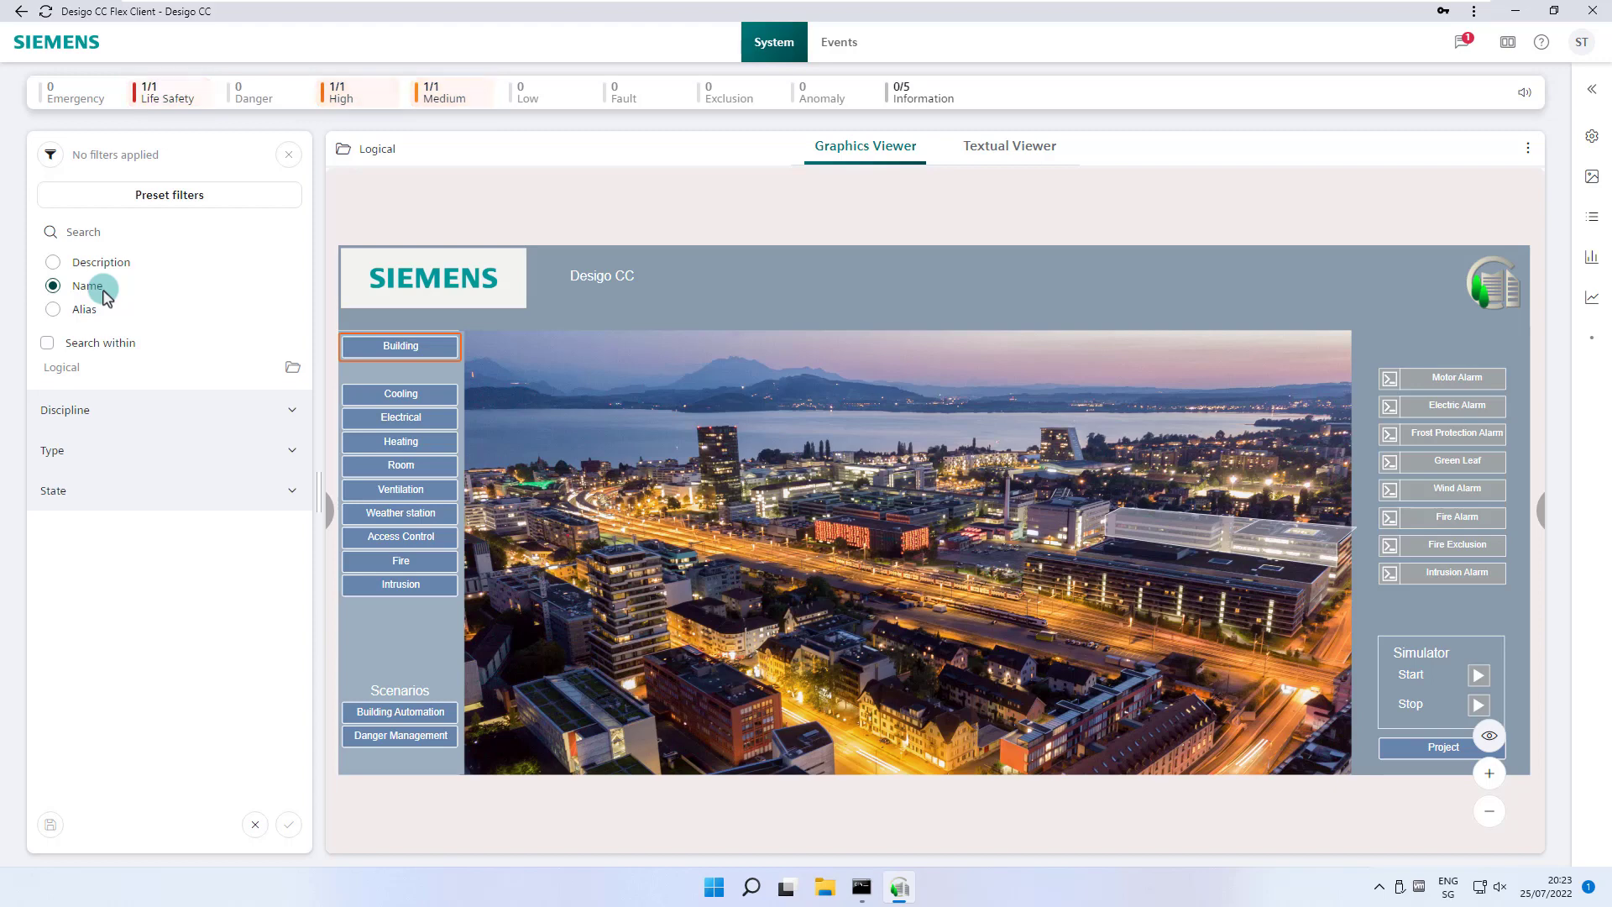
pyautogui.click(50, 155)
# Show Ventilation and air conditioning plants' objects in the Textual Viewer and open the filter options.
pyautogui.click(73, 307)
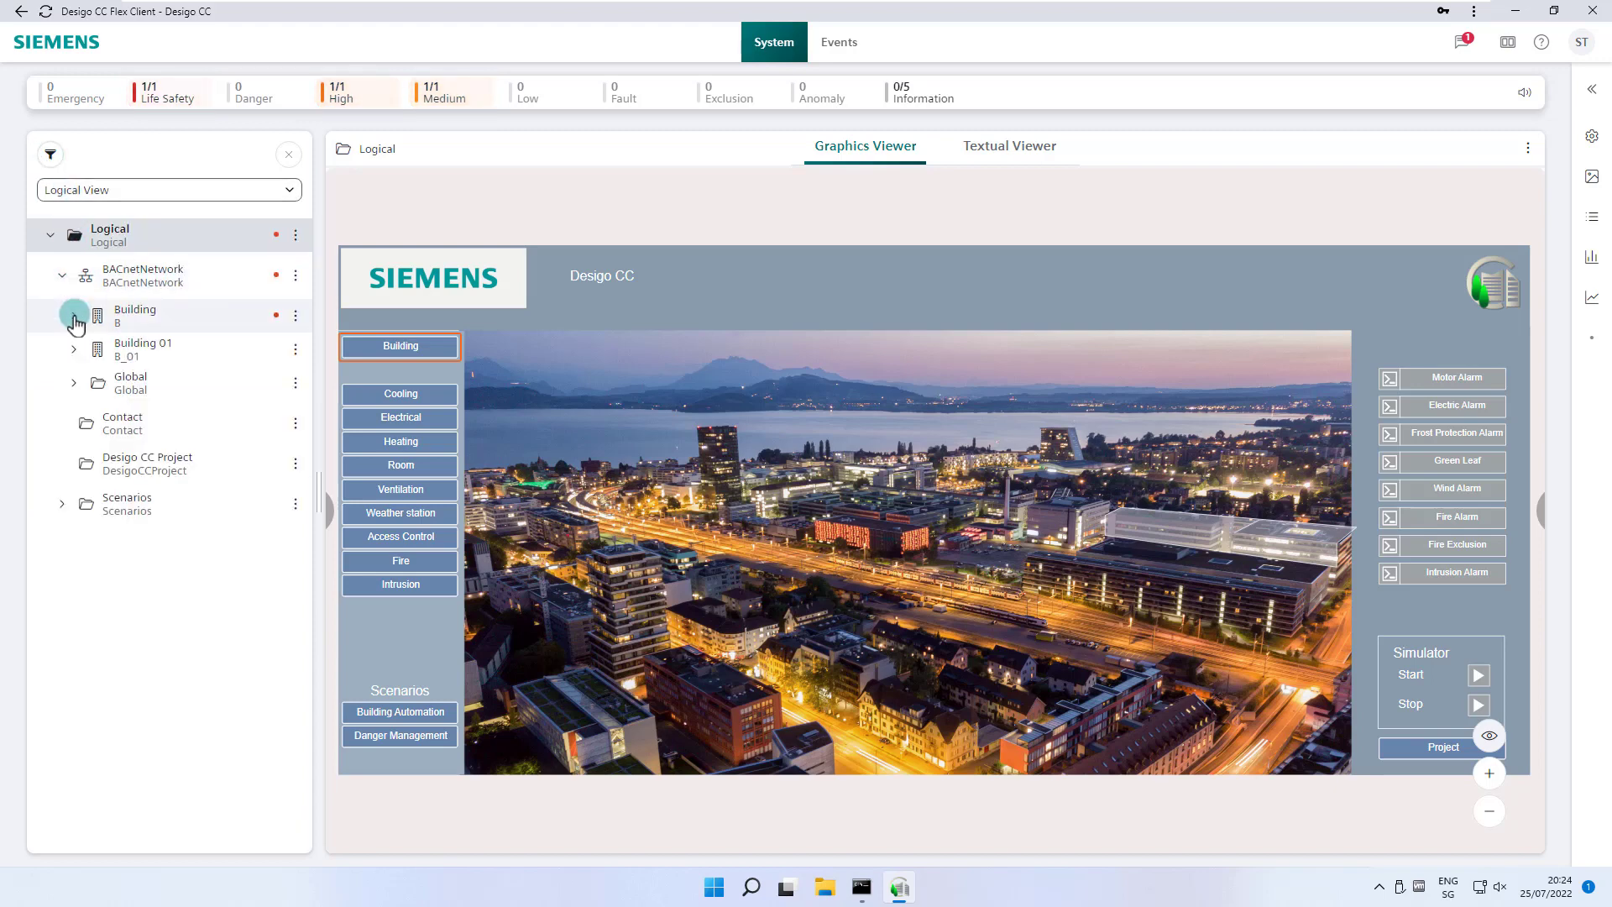
pyautogui.click(160, 619)
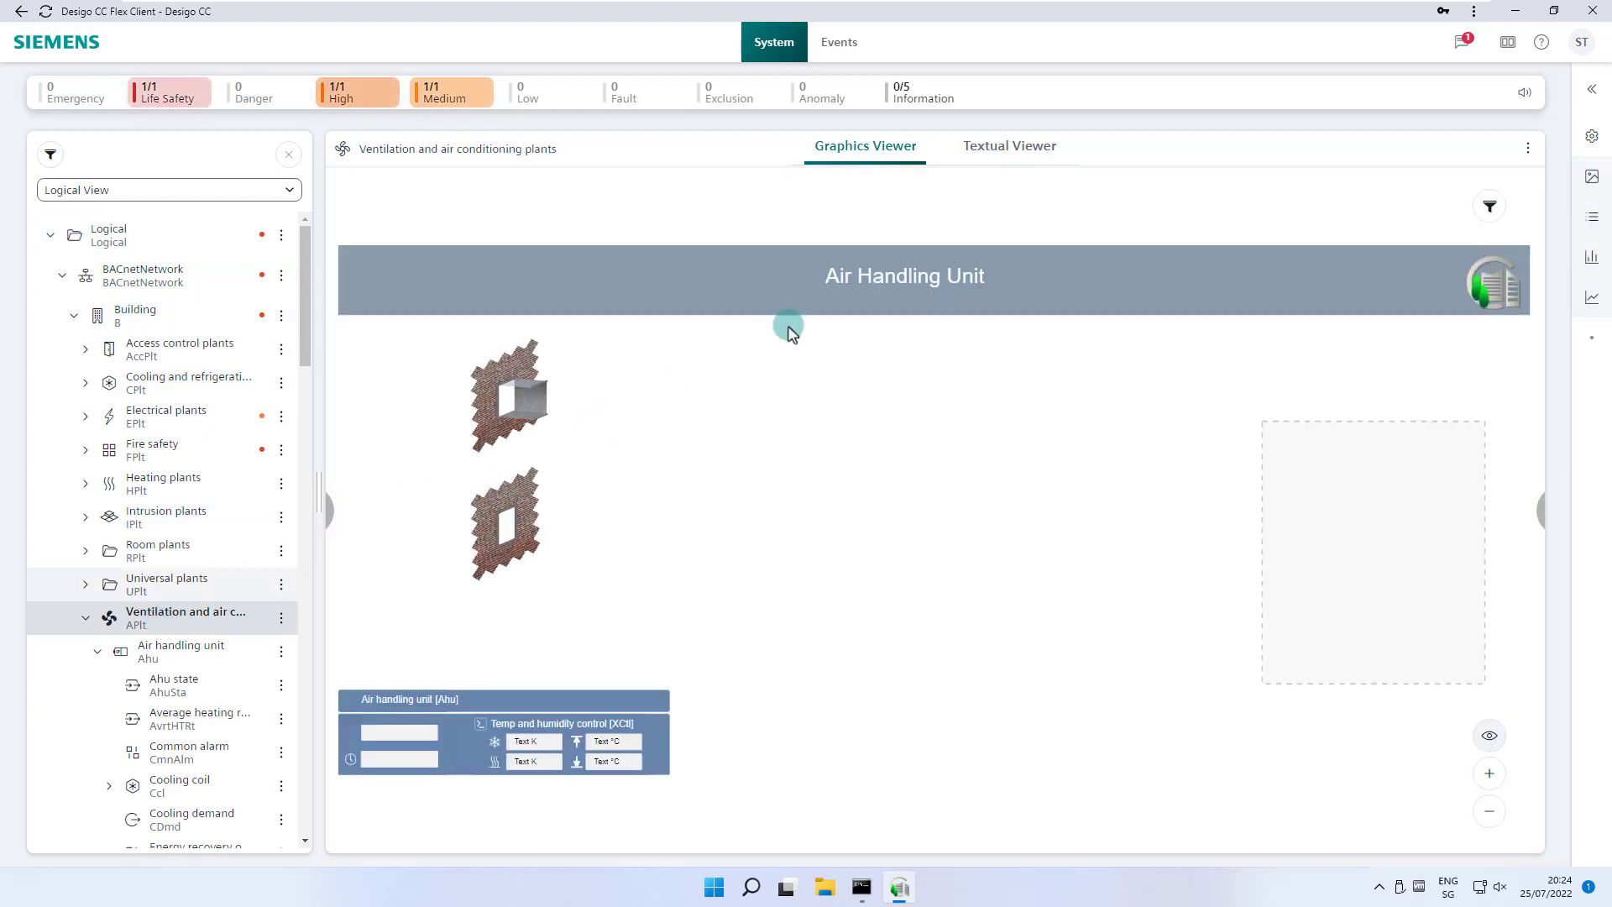
pyautogui.click(1008, 145)
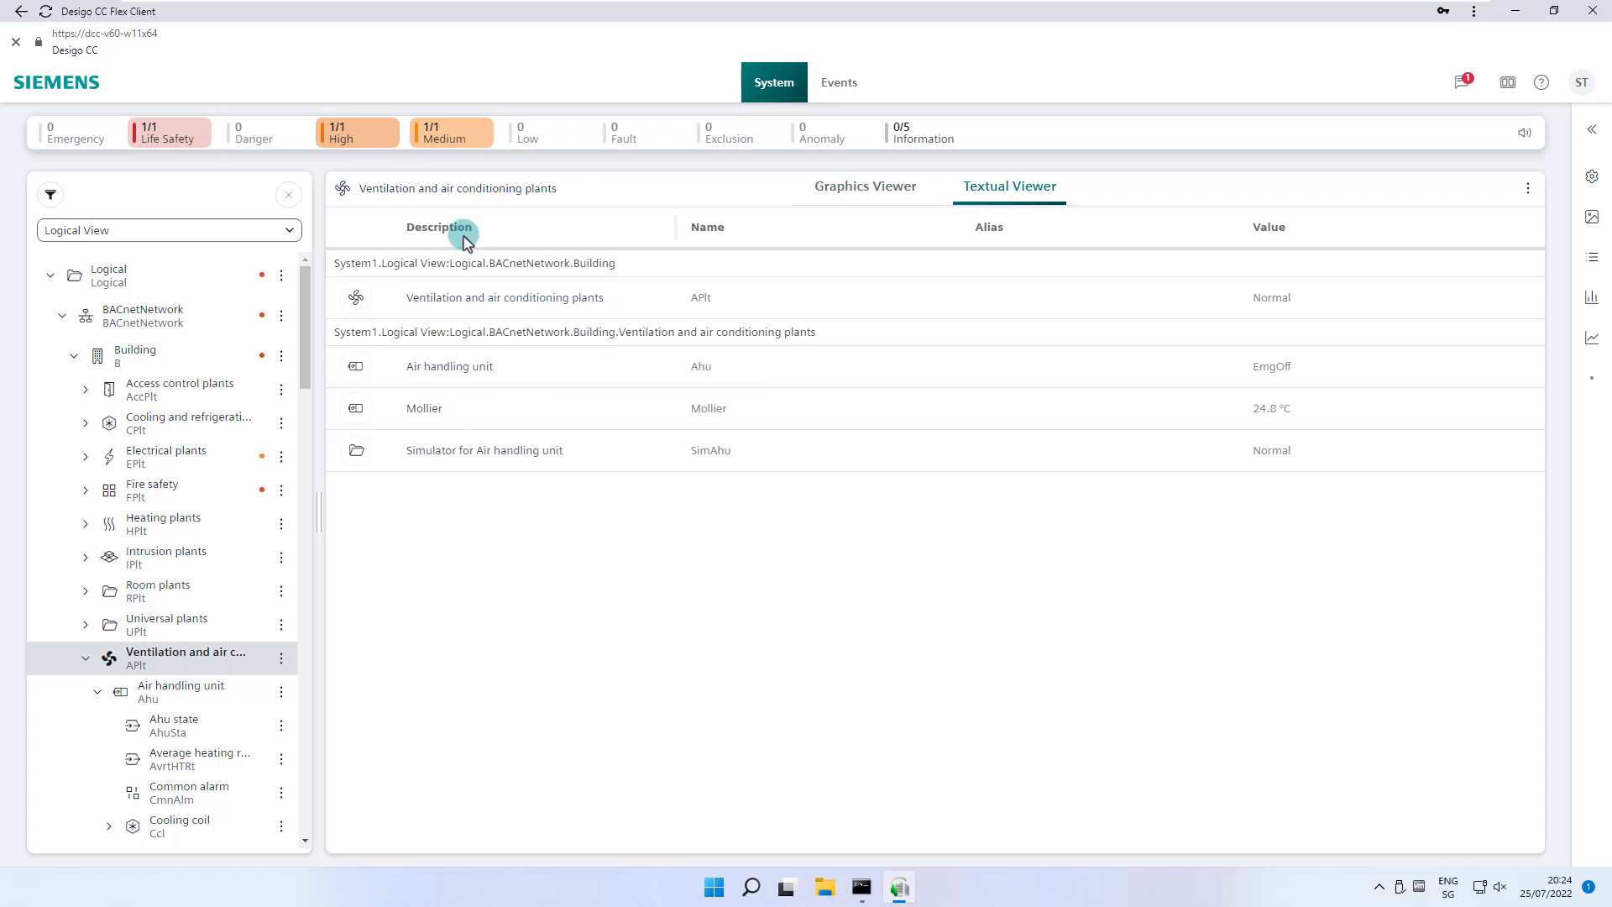
pyautogui.click(50, 195)
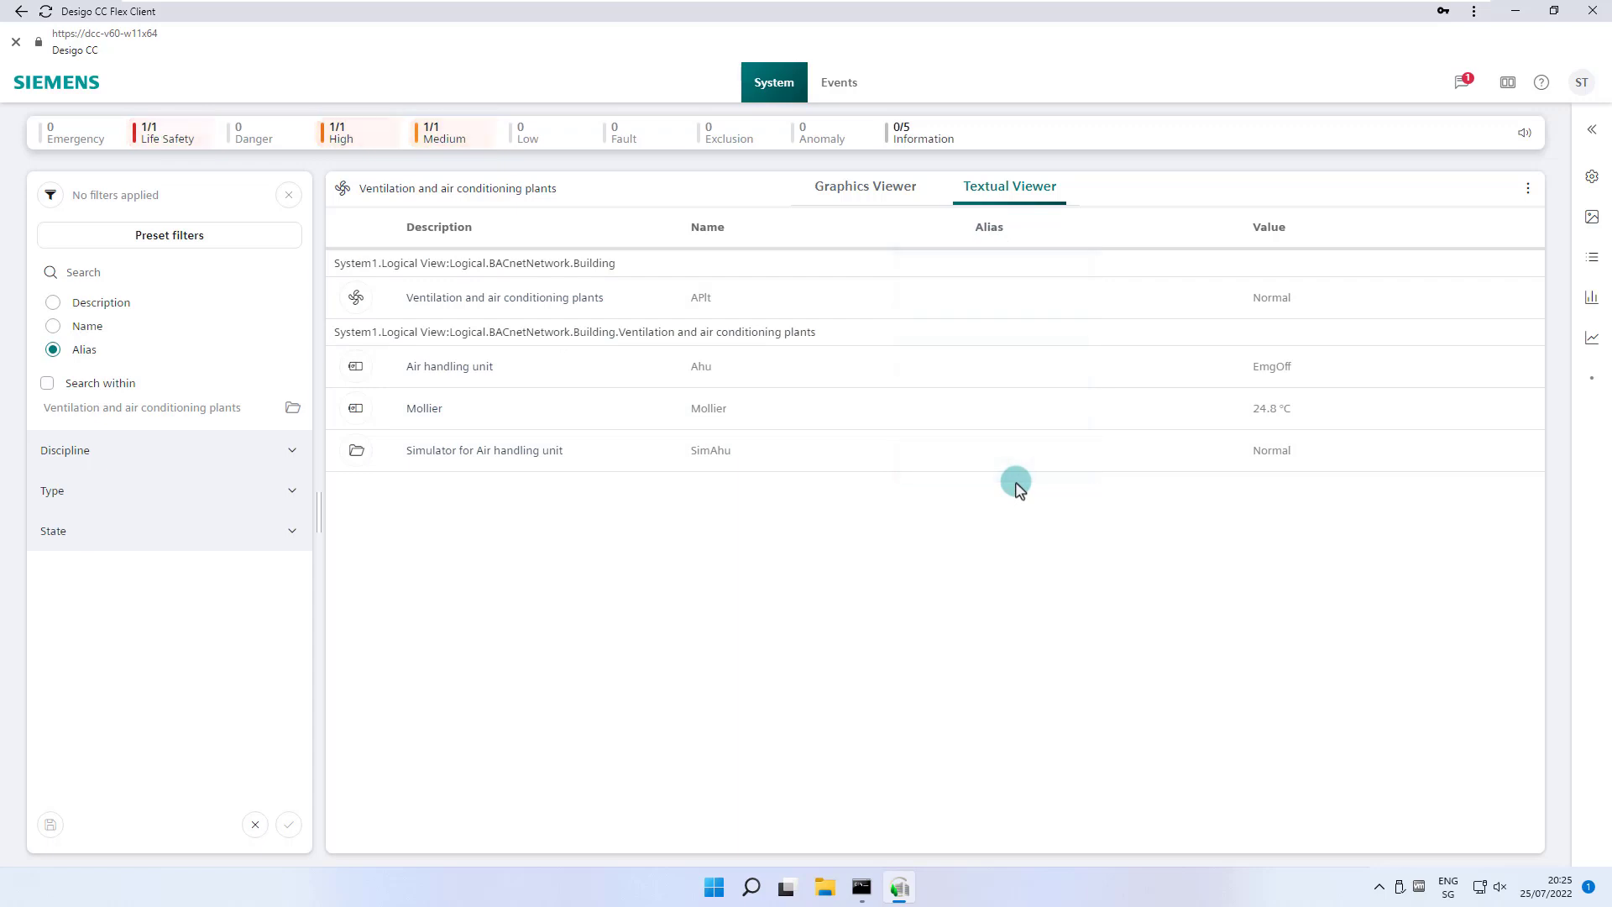
# Limit search to Ventilation and air conditioning plants; browse Discipline, Type and State filters.
pyautogui.click(47, 385)
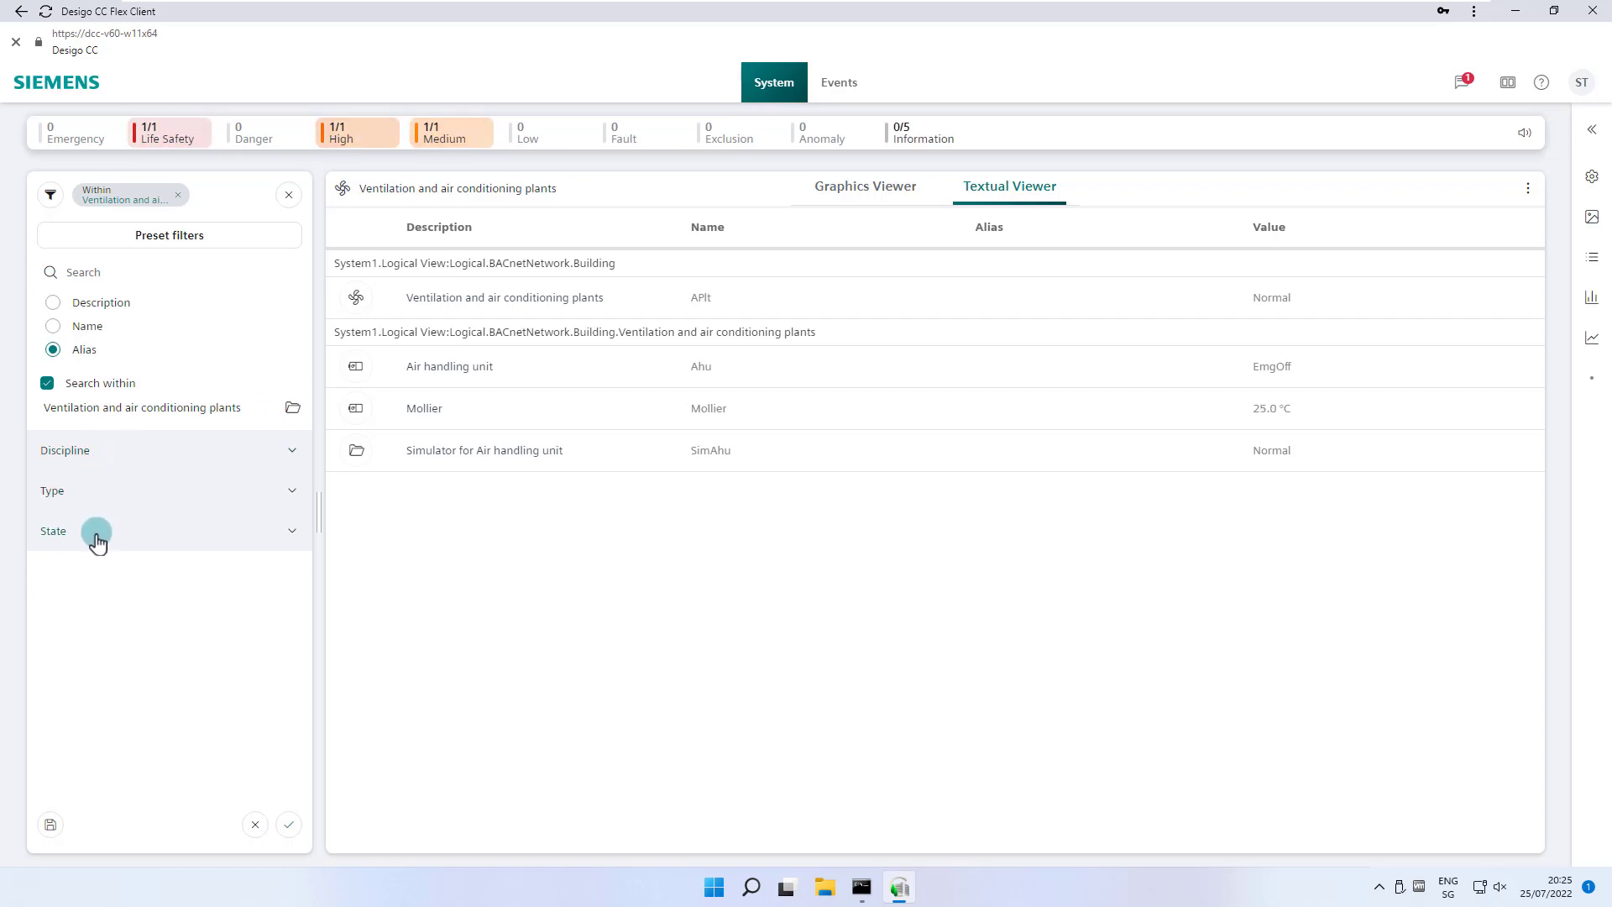
pyautogui.click(294, 453)
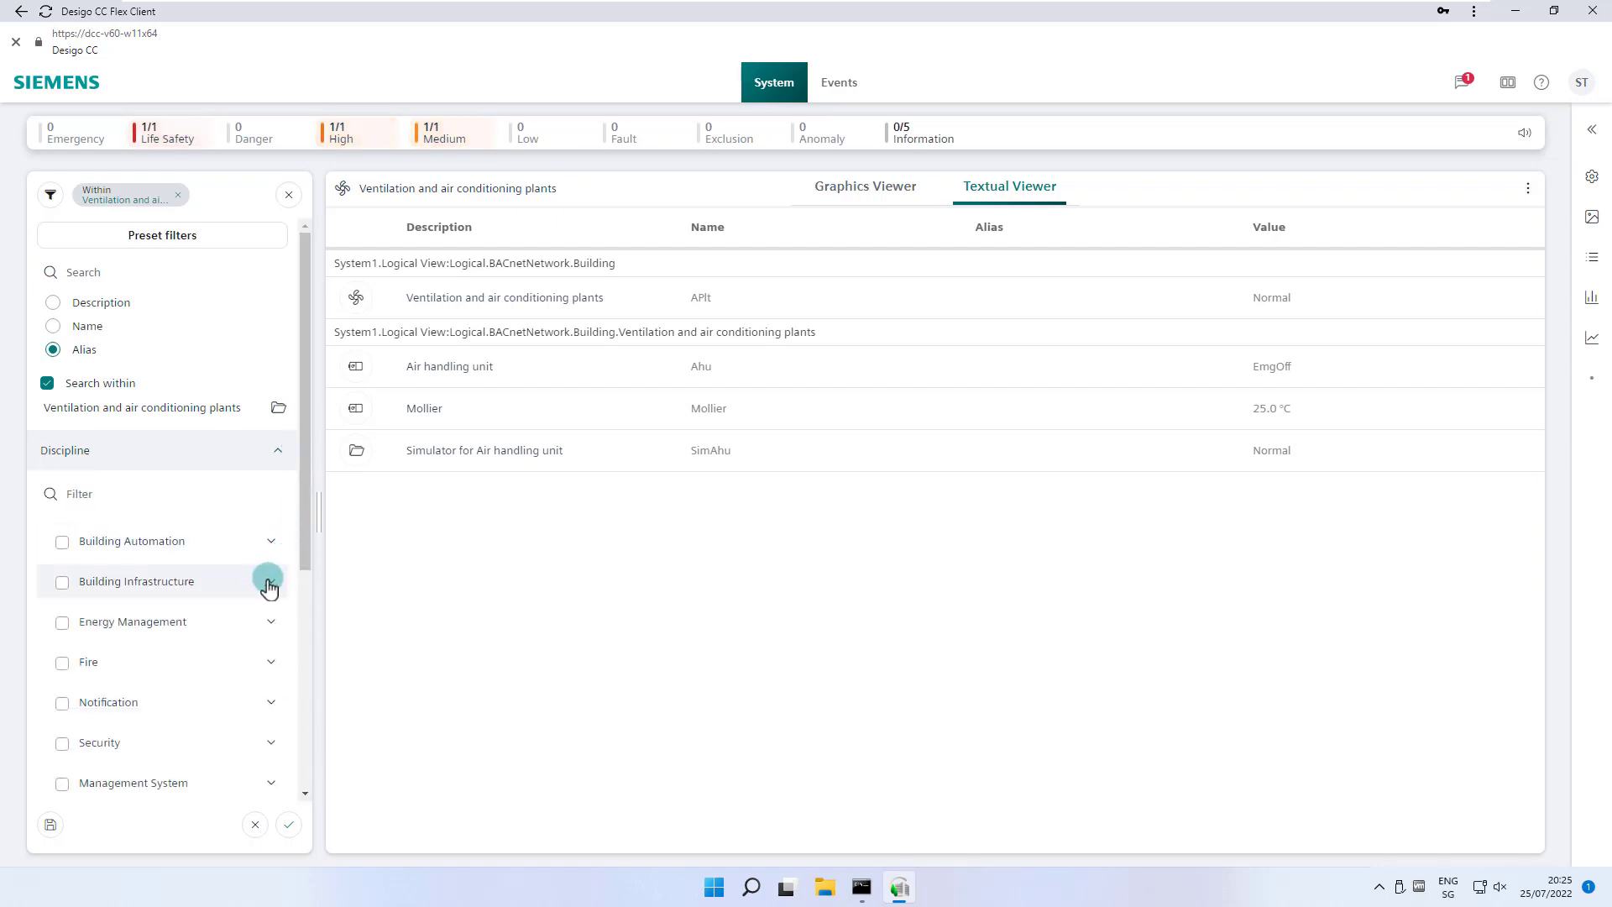
pyautogui.scroll(-1, 267, 581)
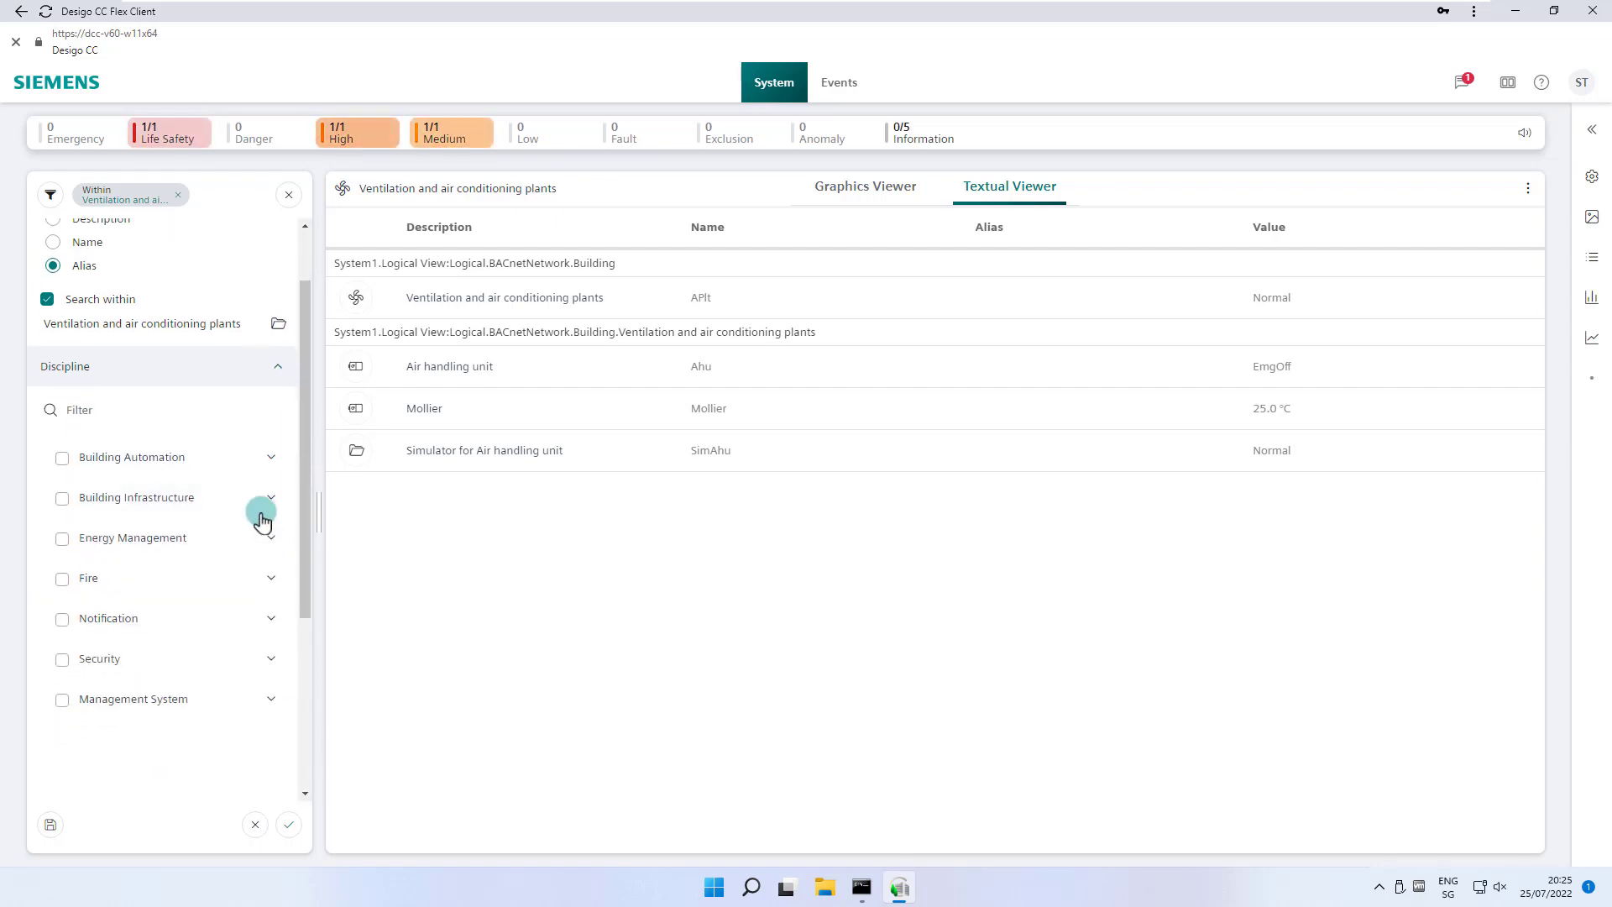
pyautogui.click(274, 461)
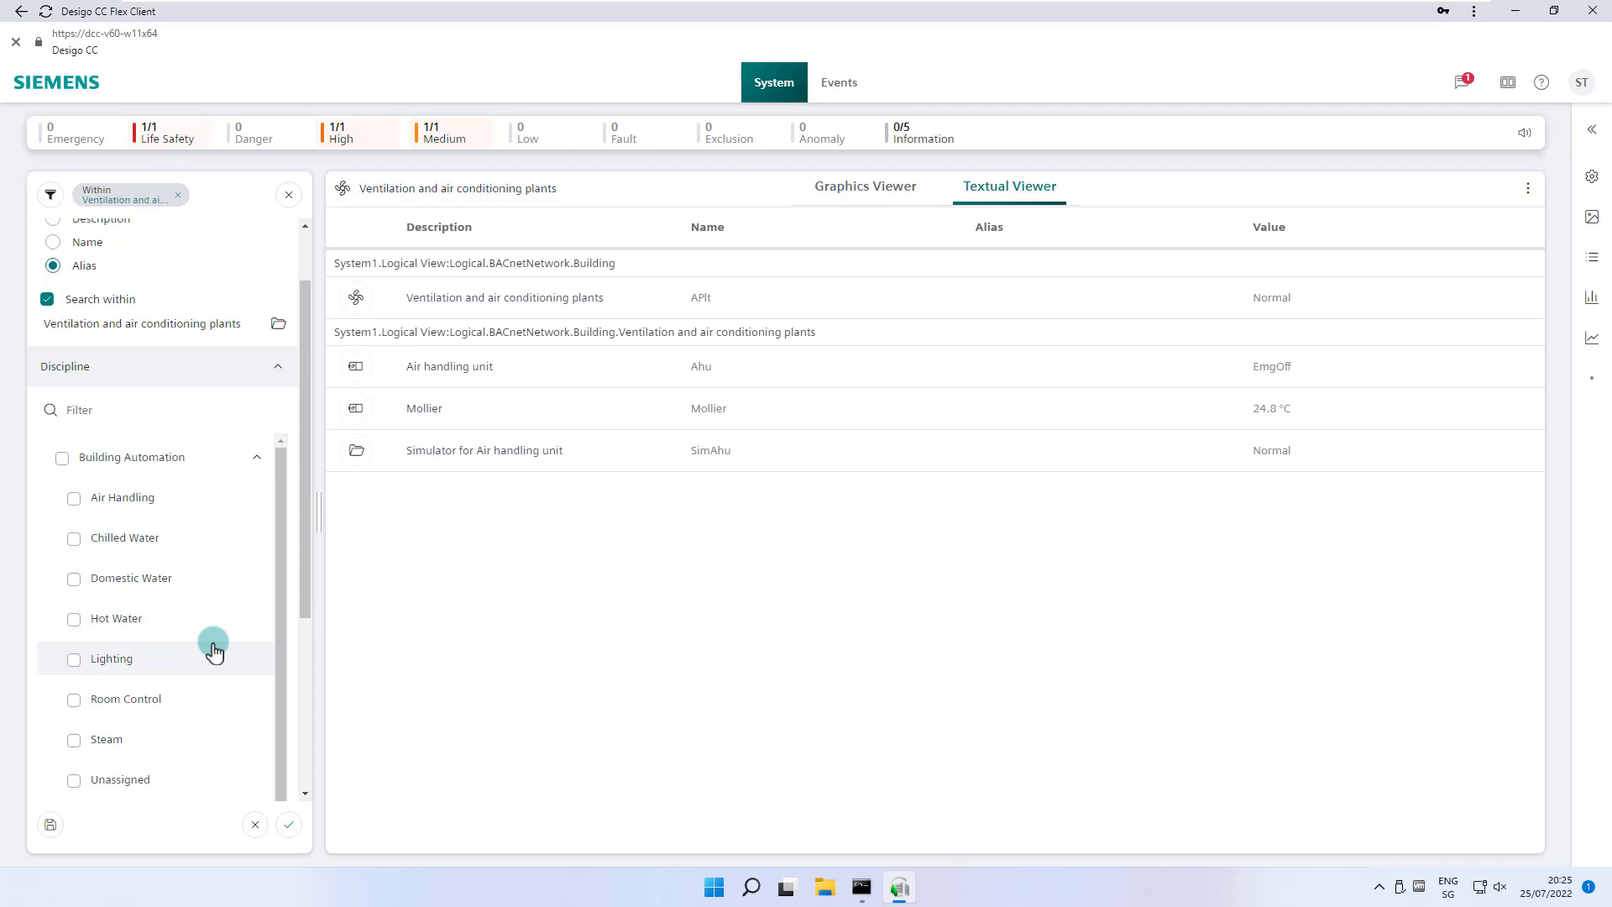
pyautogui.click(278, 370)
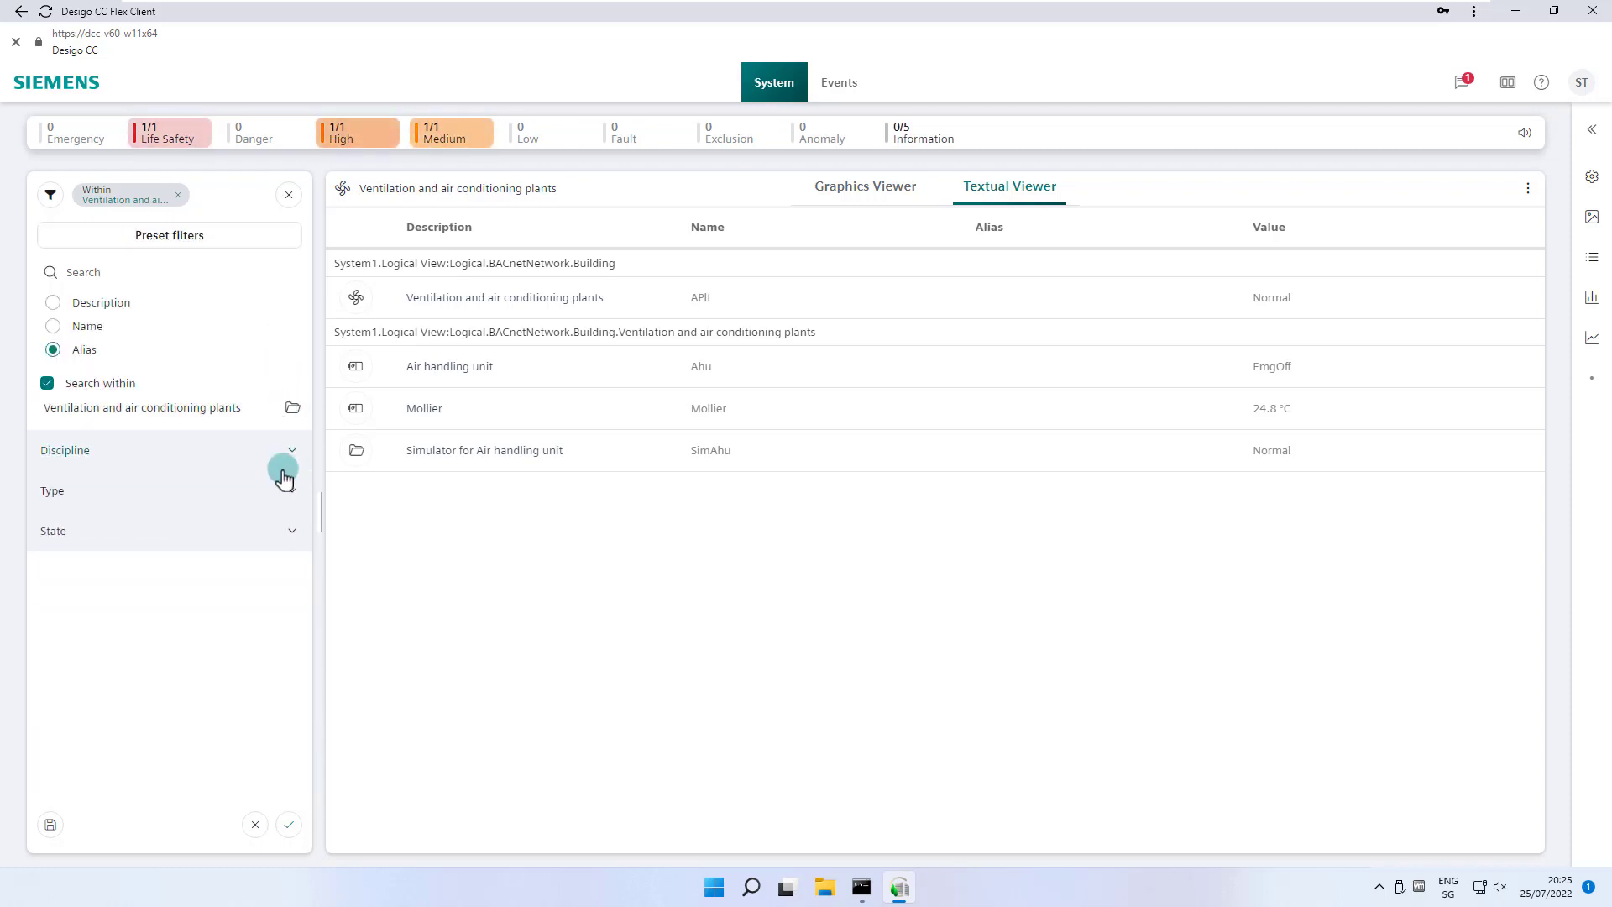
pyautogui.click(292, 494)
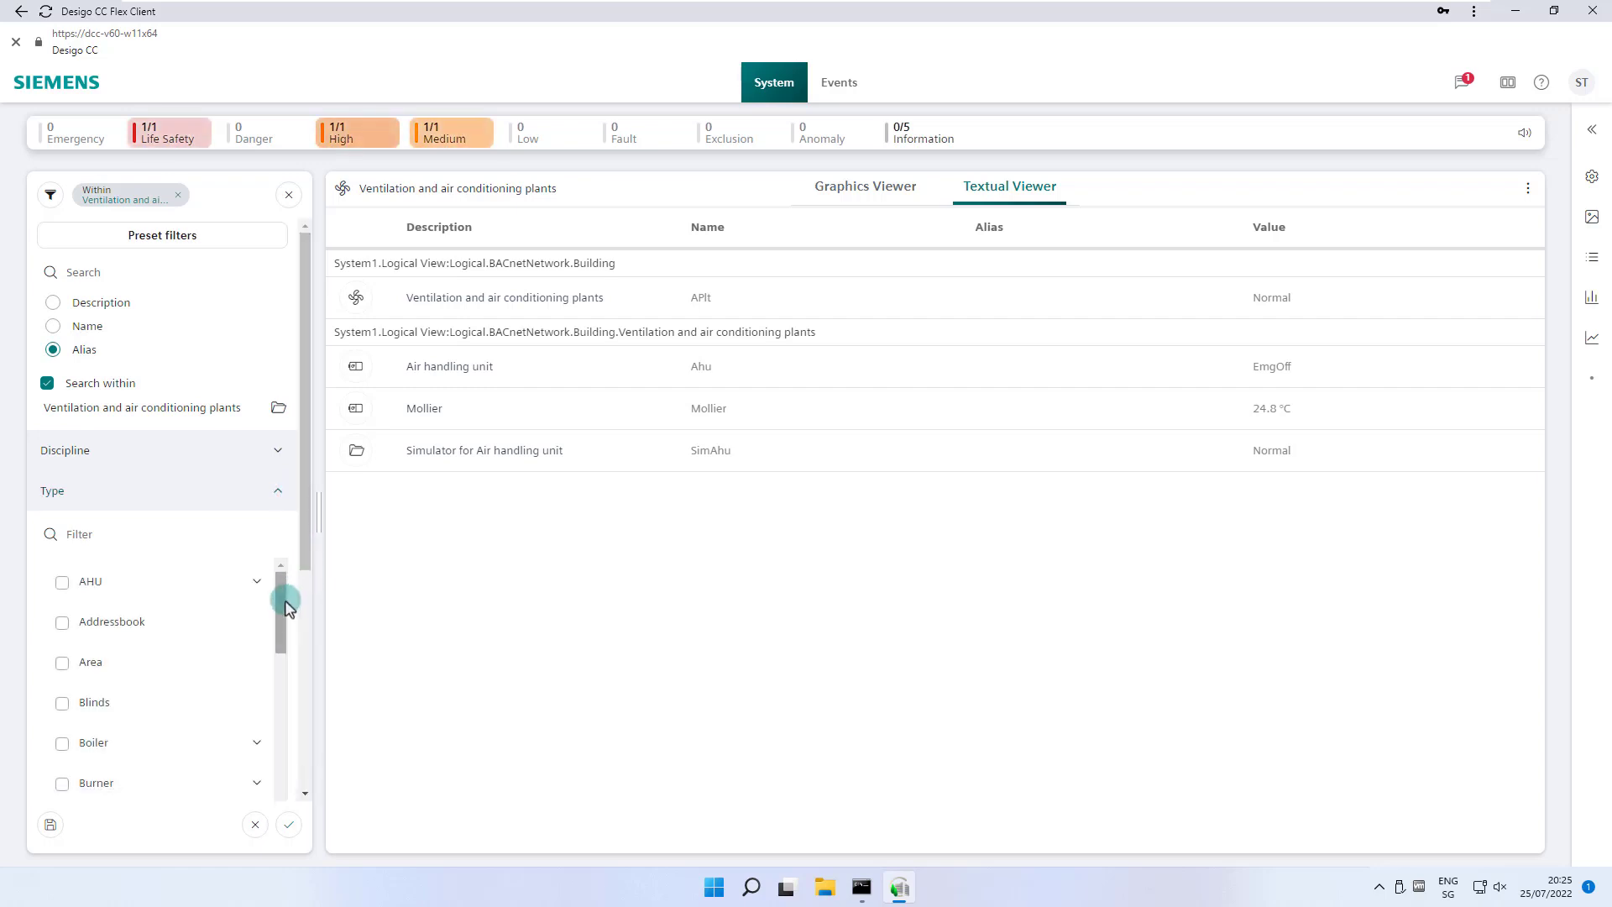
pyautogui.moveTo(280, 592)
pyautogui.mouseDown()
pyautogui.moveTo(290, 687)
pyautogui.moveTo(284, 586)
pyautogui.mouseUp()
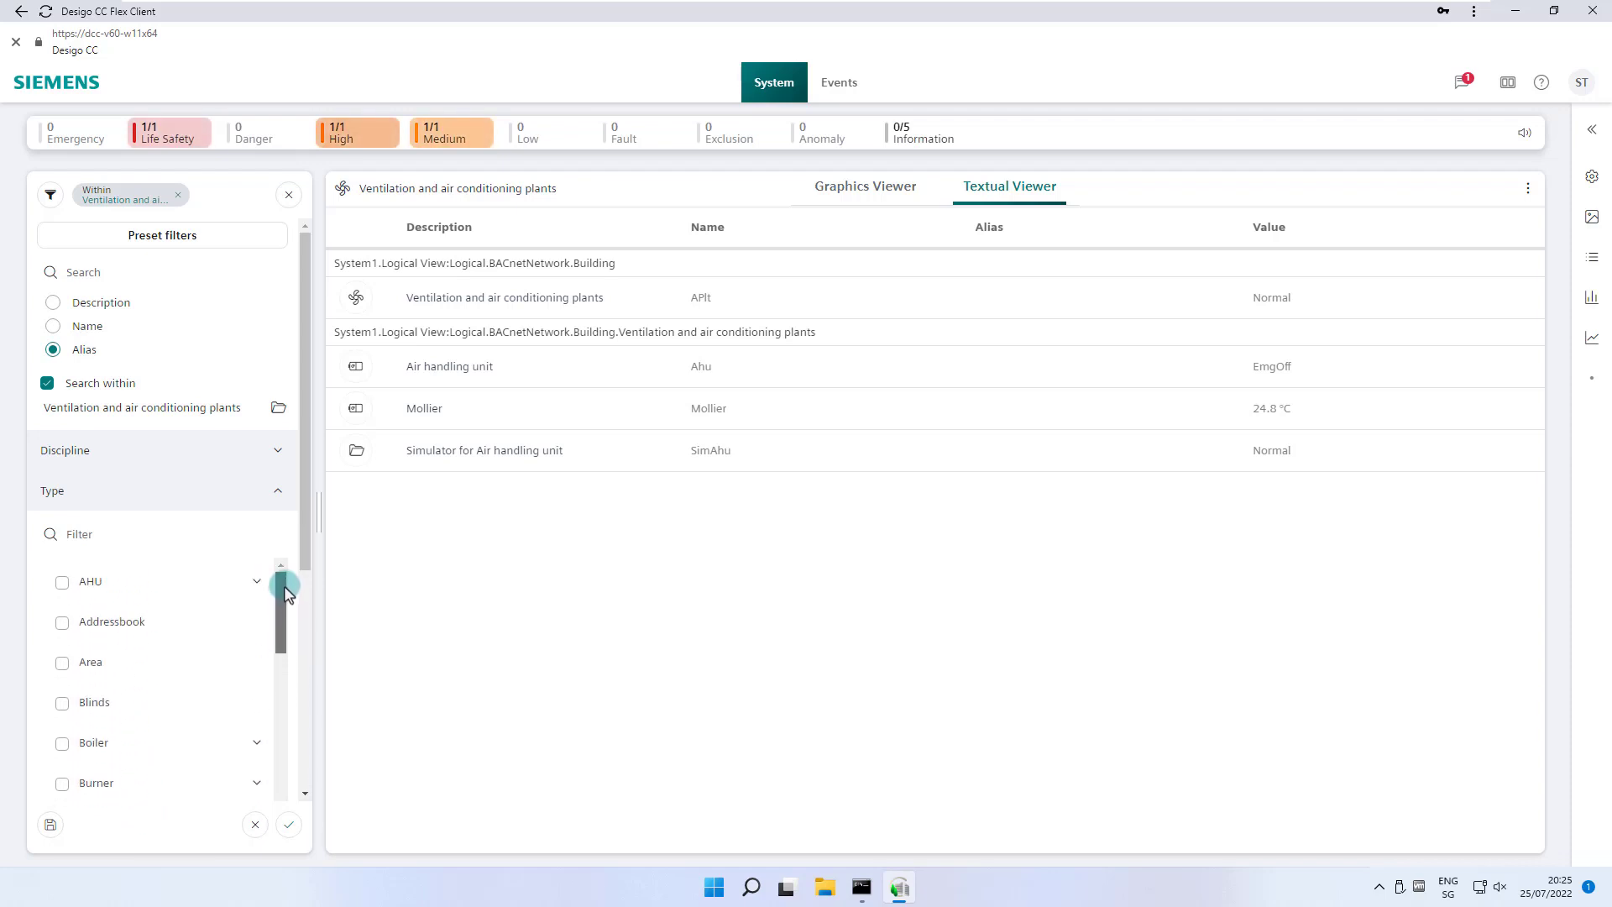
pyautogui.click(281, 495)
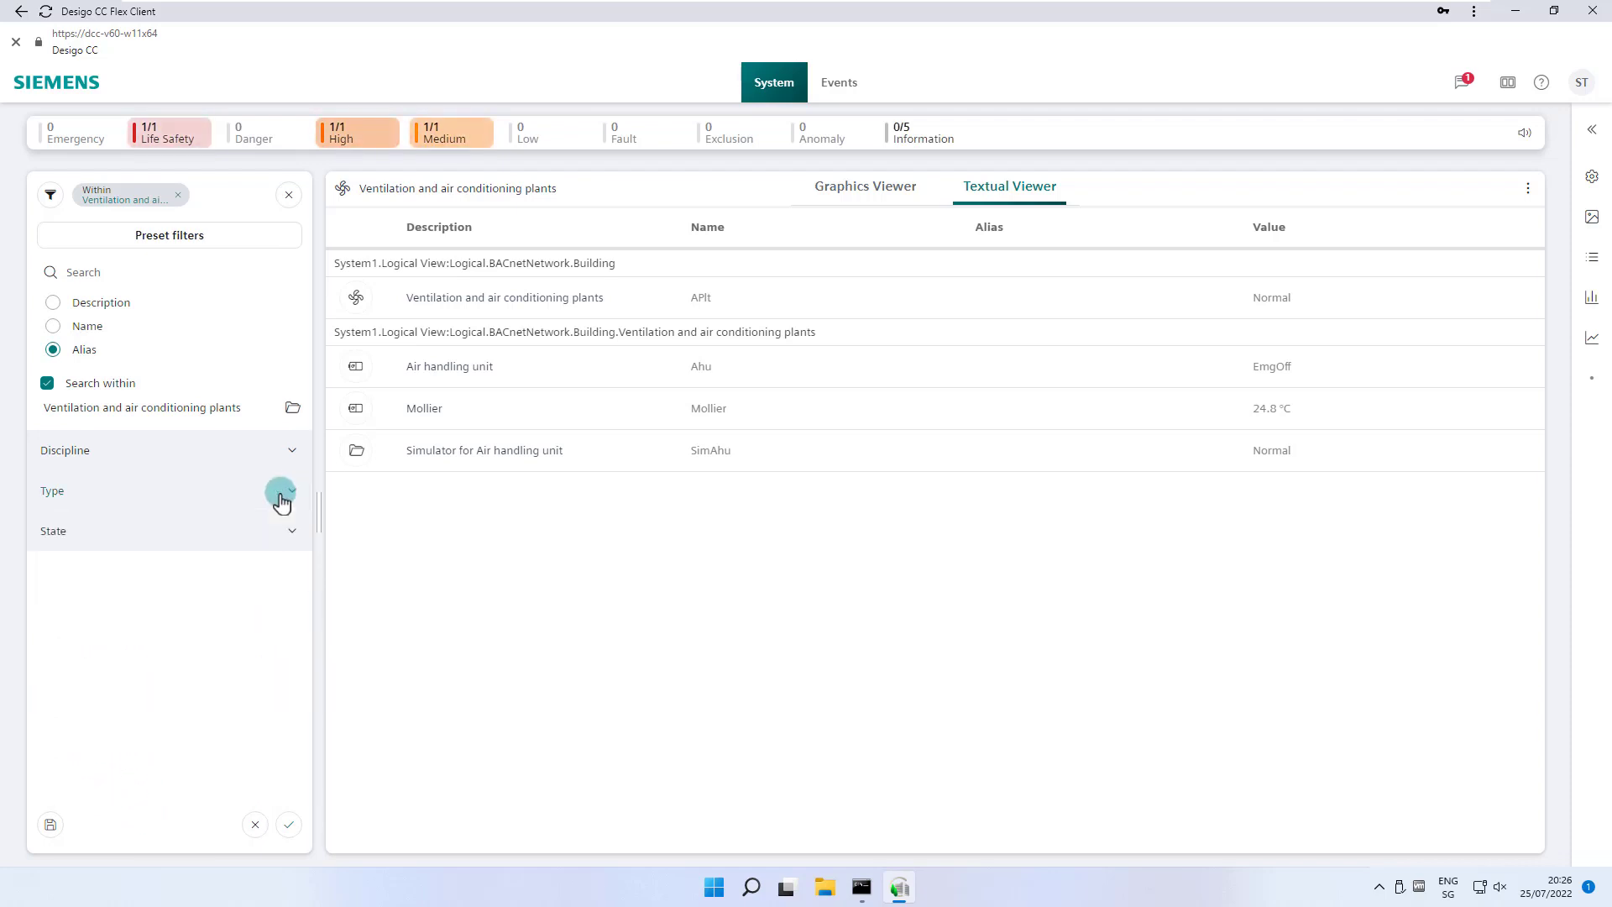
pyautogui.click(292, 536)
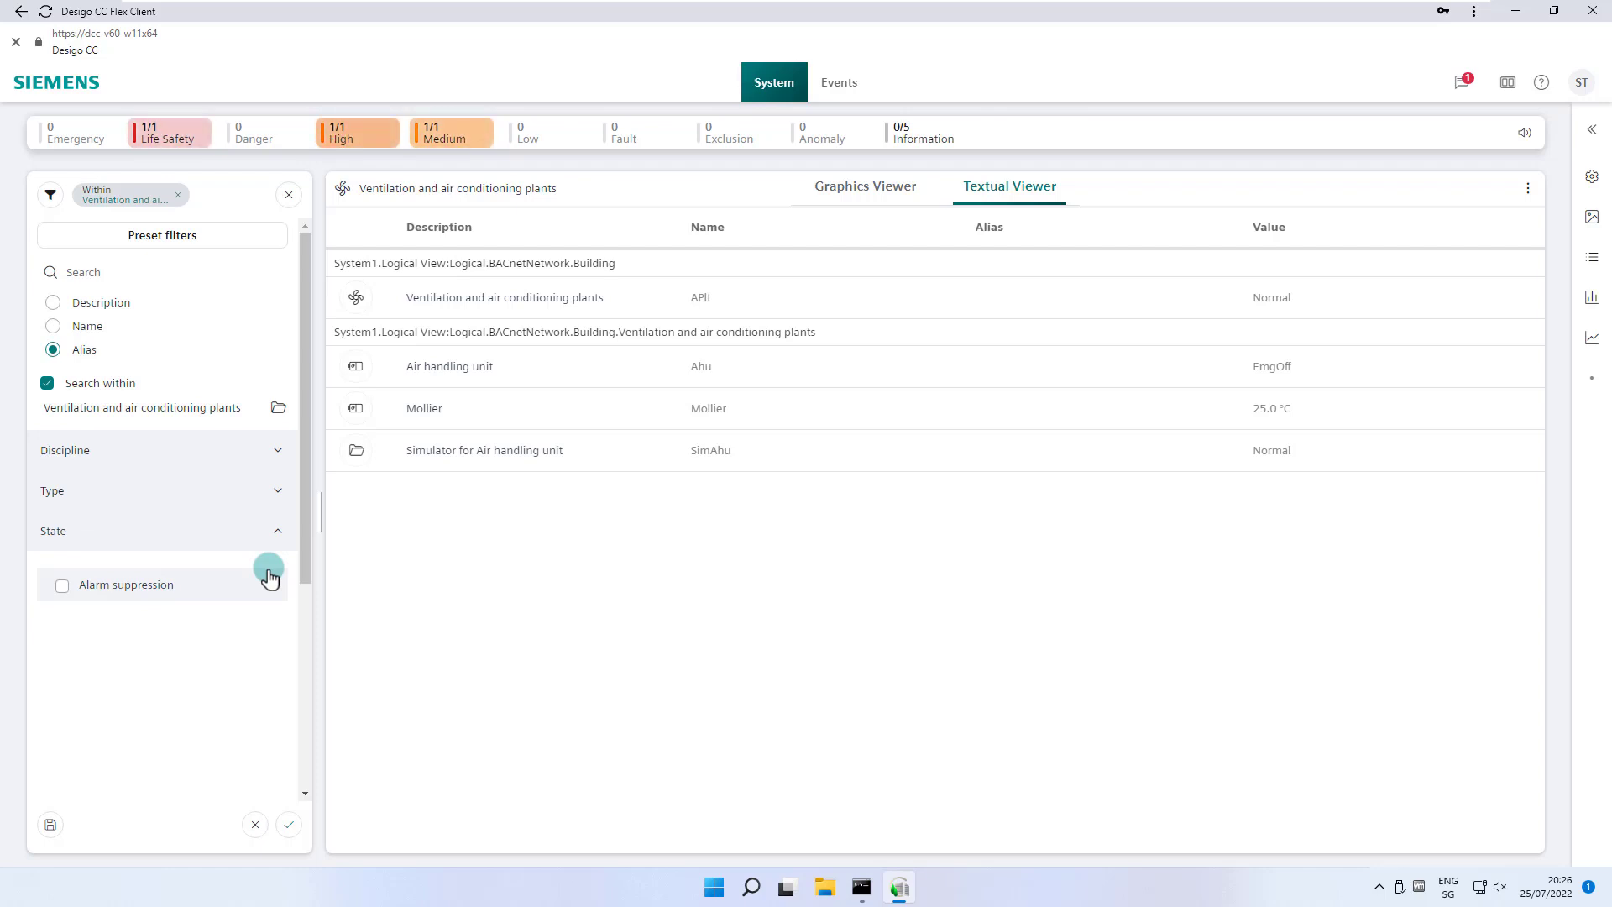
# Drop the plants limit and apply a Description filter for 'room 108'.
pyautogui.click(47, 383)
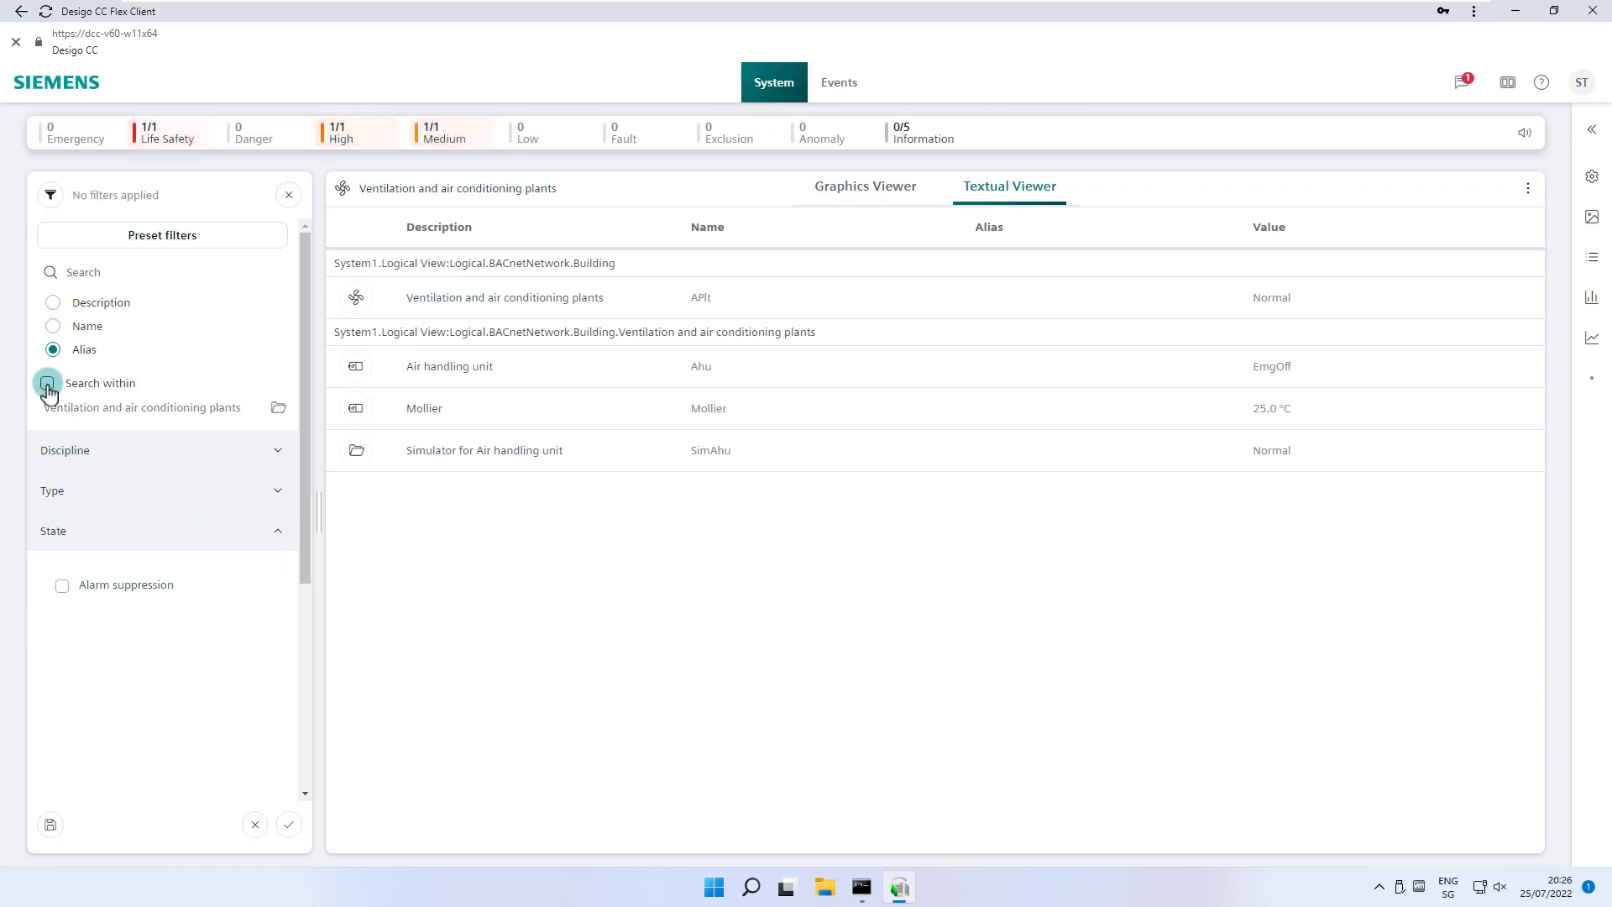
pyautogui.click(79, 304)
pyautogui.click(118, 280)
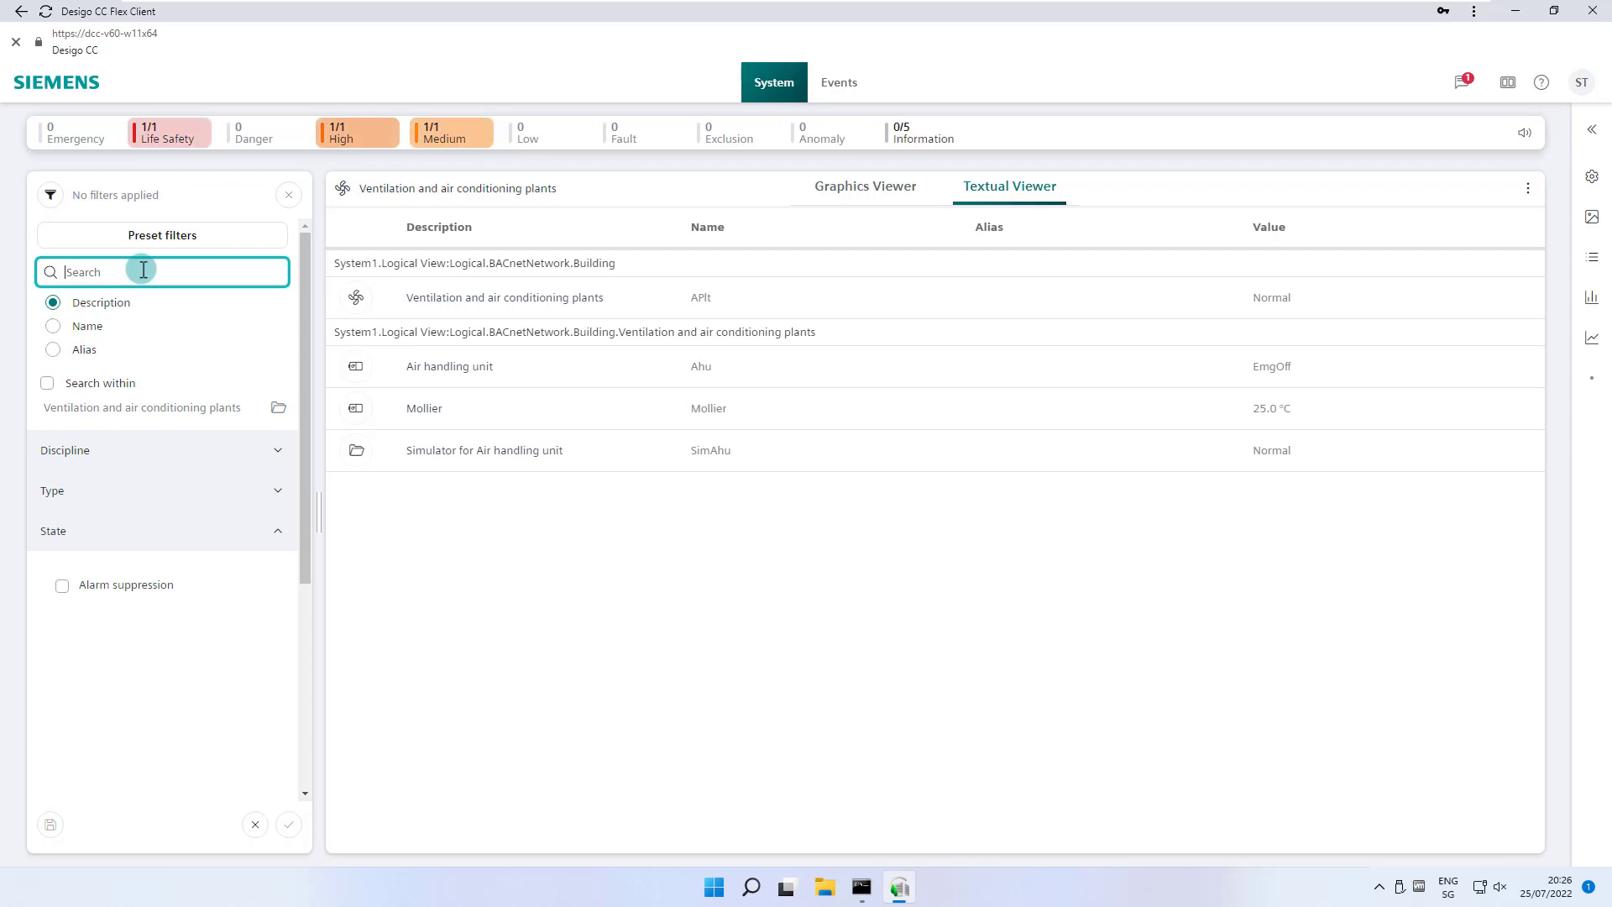
pyautogui.write('room 10')
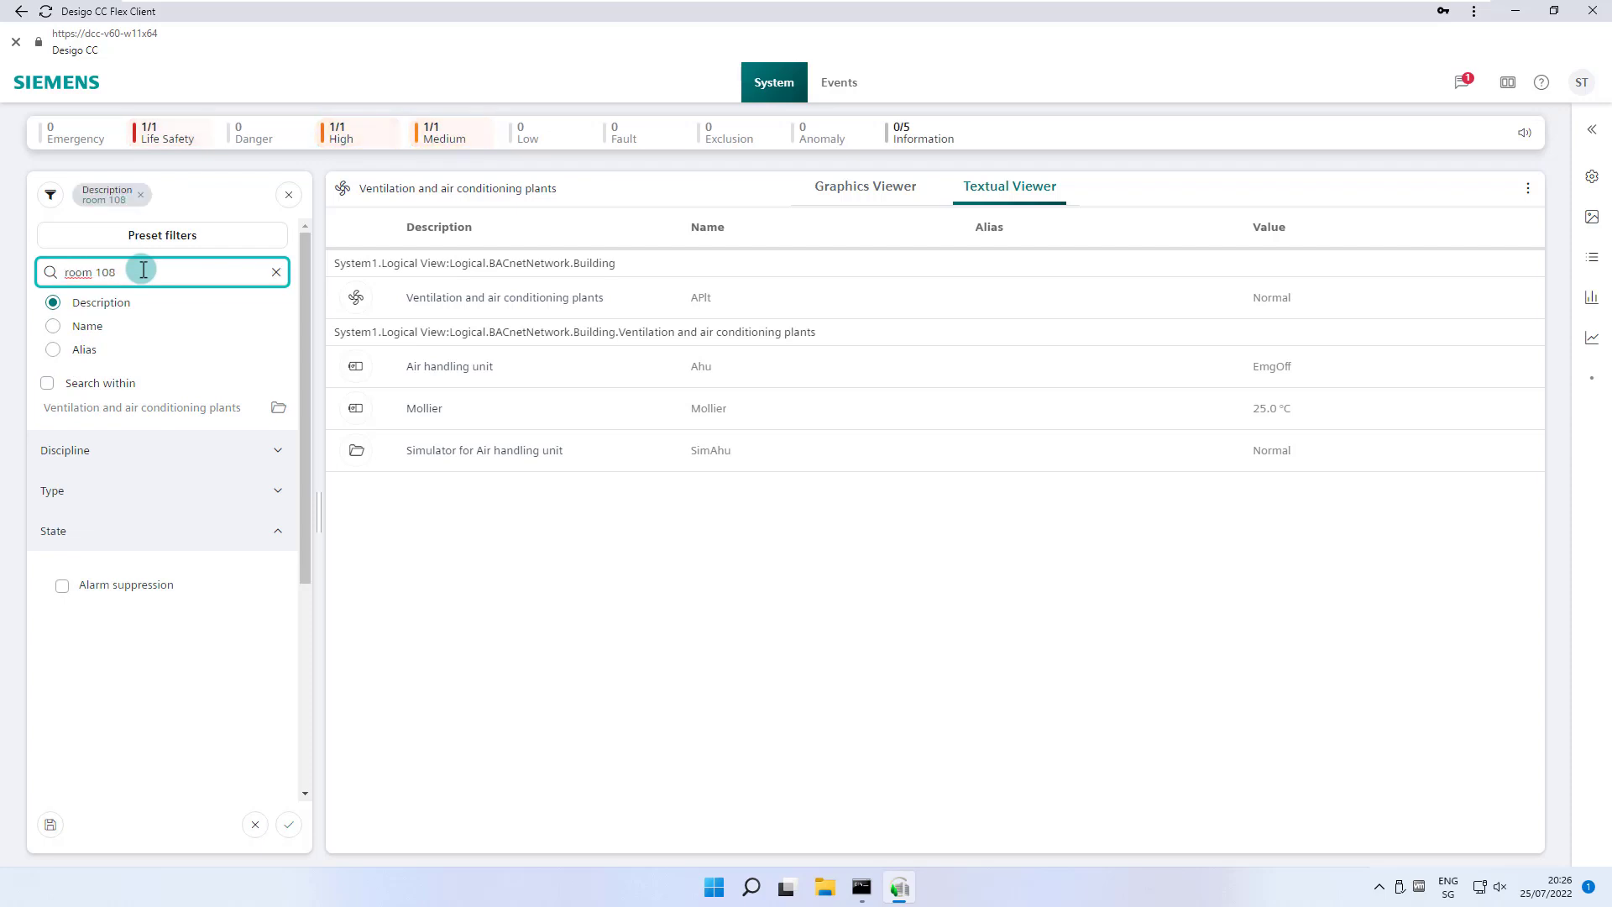
pyautogui.write('8')
pyautogui.click(288, 824)
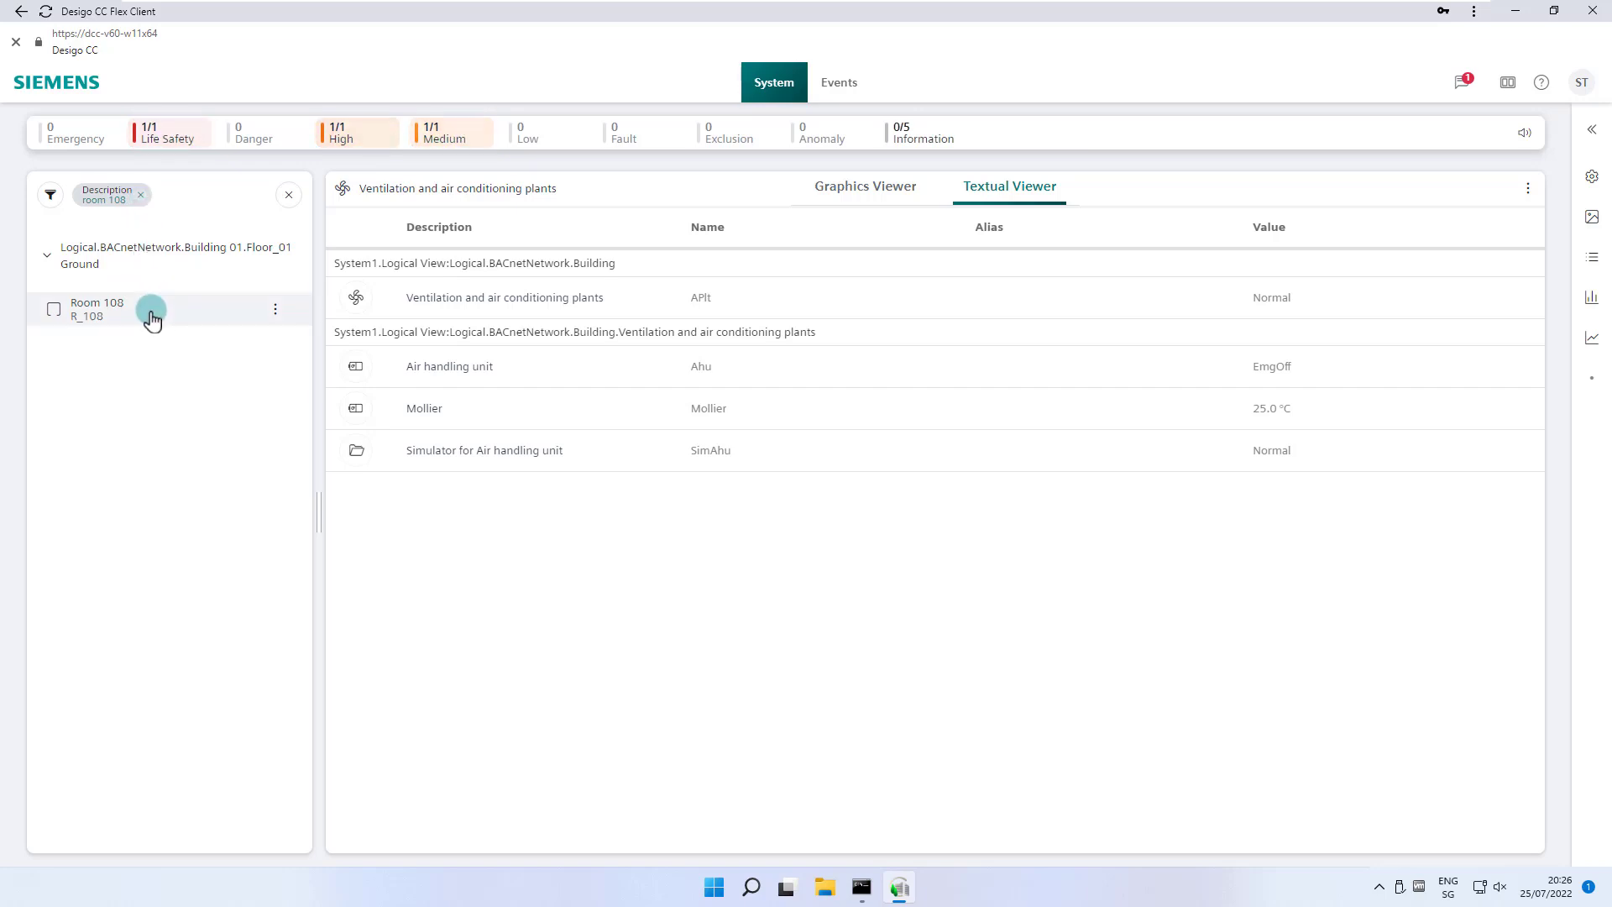
# Clear the Room 108 filter and try a first name search, which finds nothing.
pyautogui.click(289, 195)
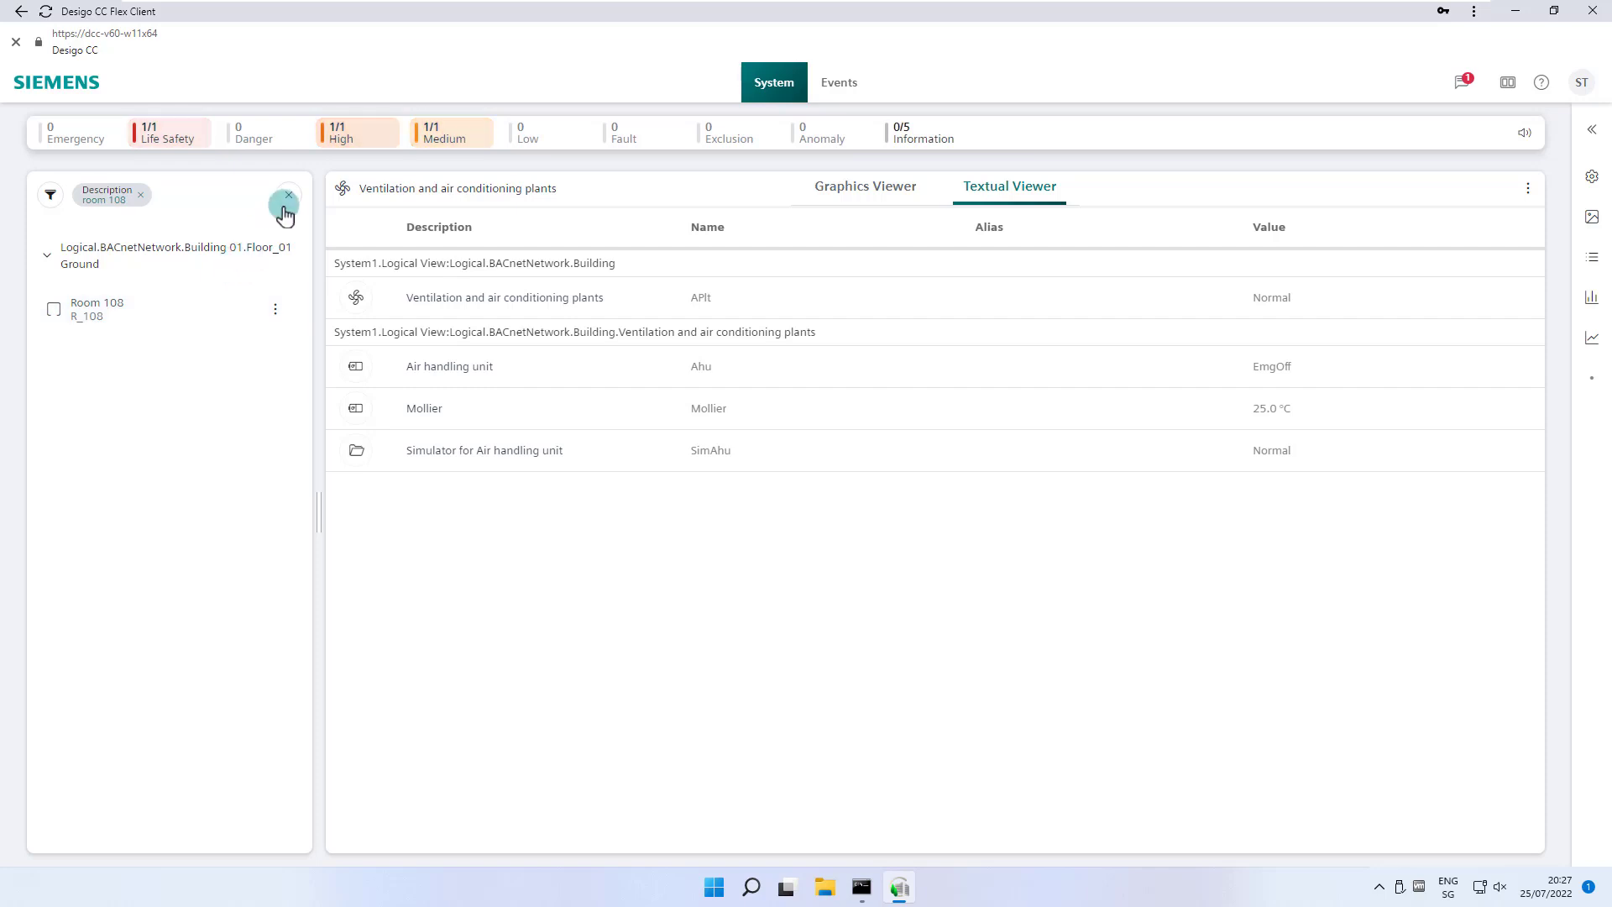
pyautogui.click(52, 196)
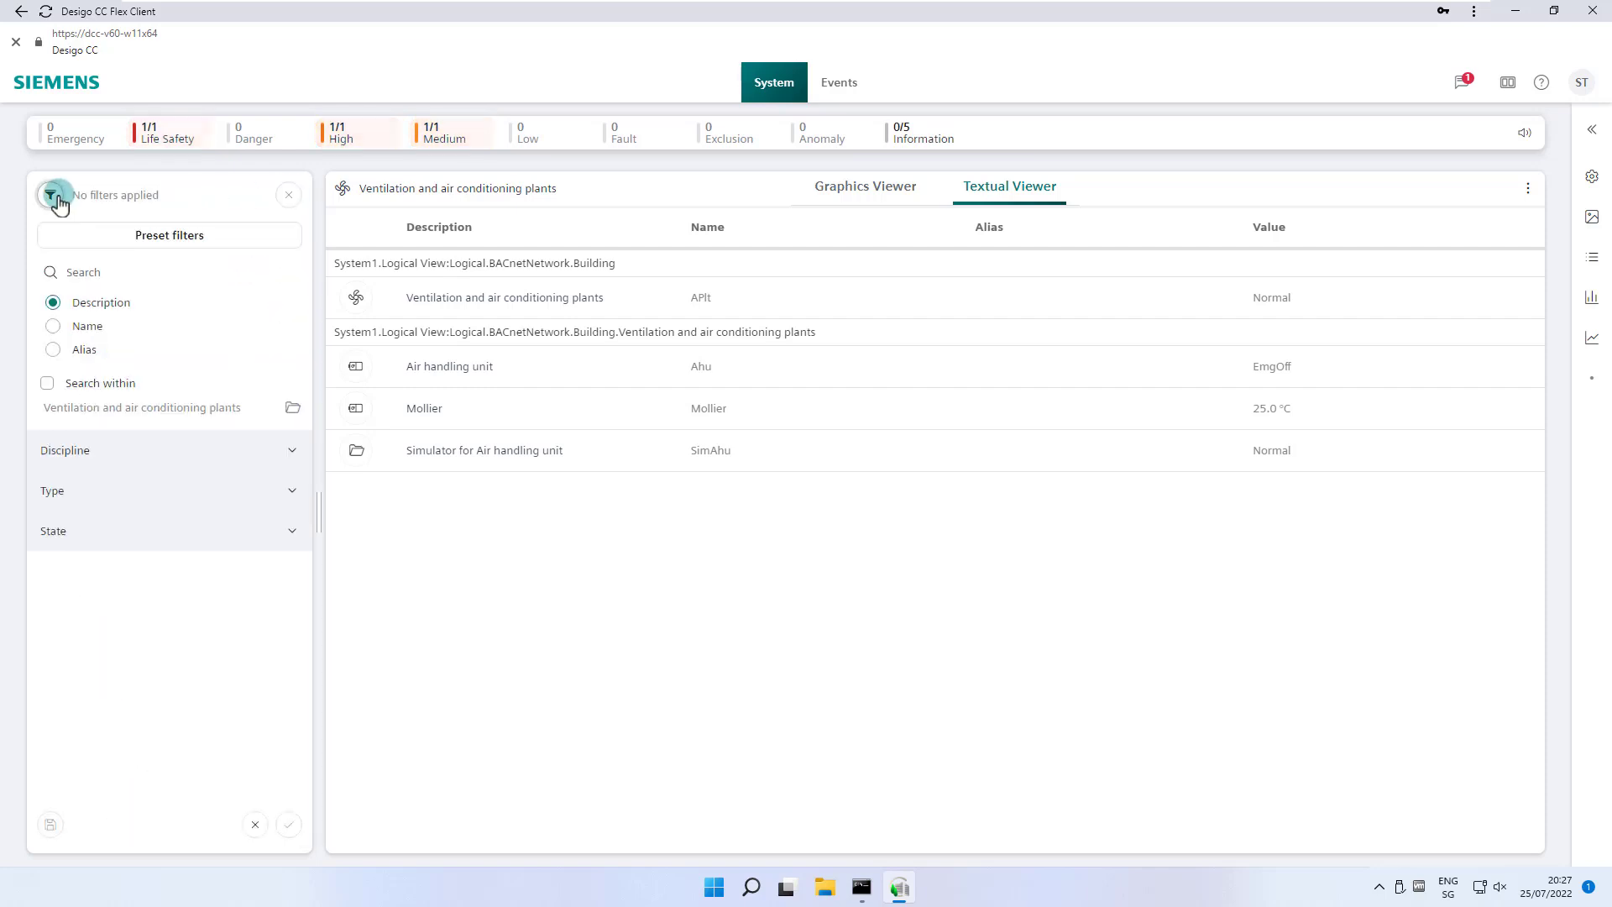
pyautogui.click(121, 270)
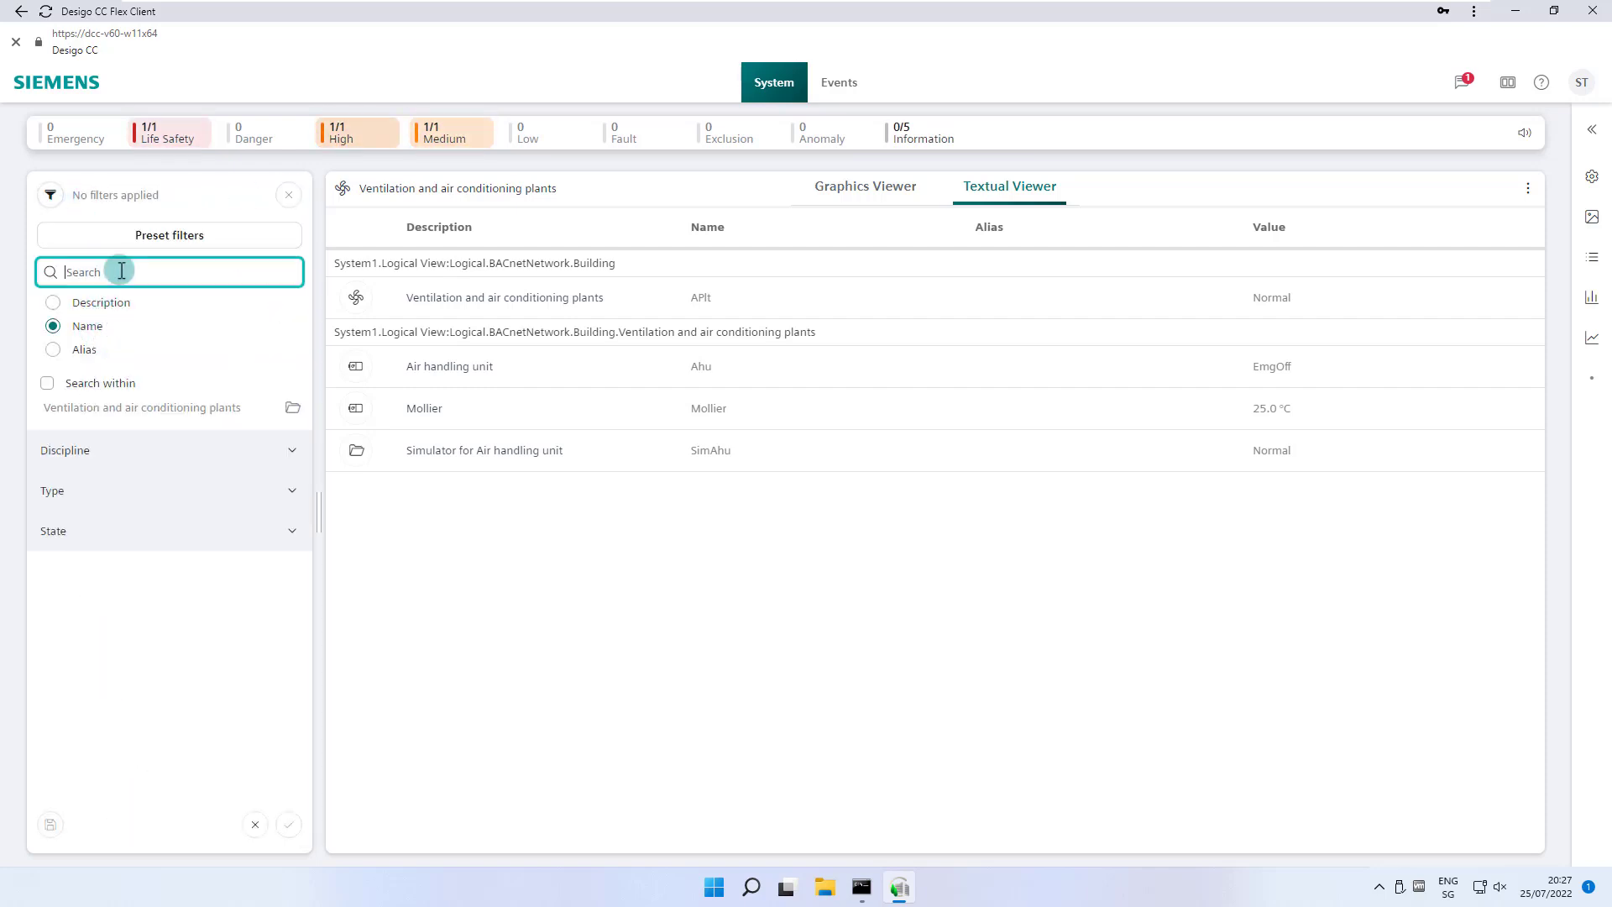
pyautogui.write('room 108')
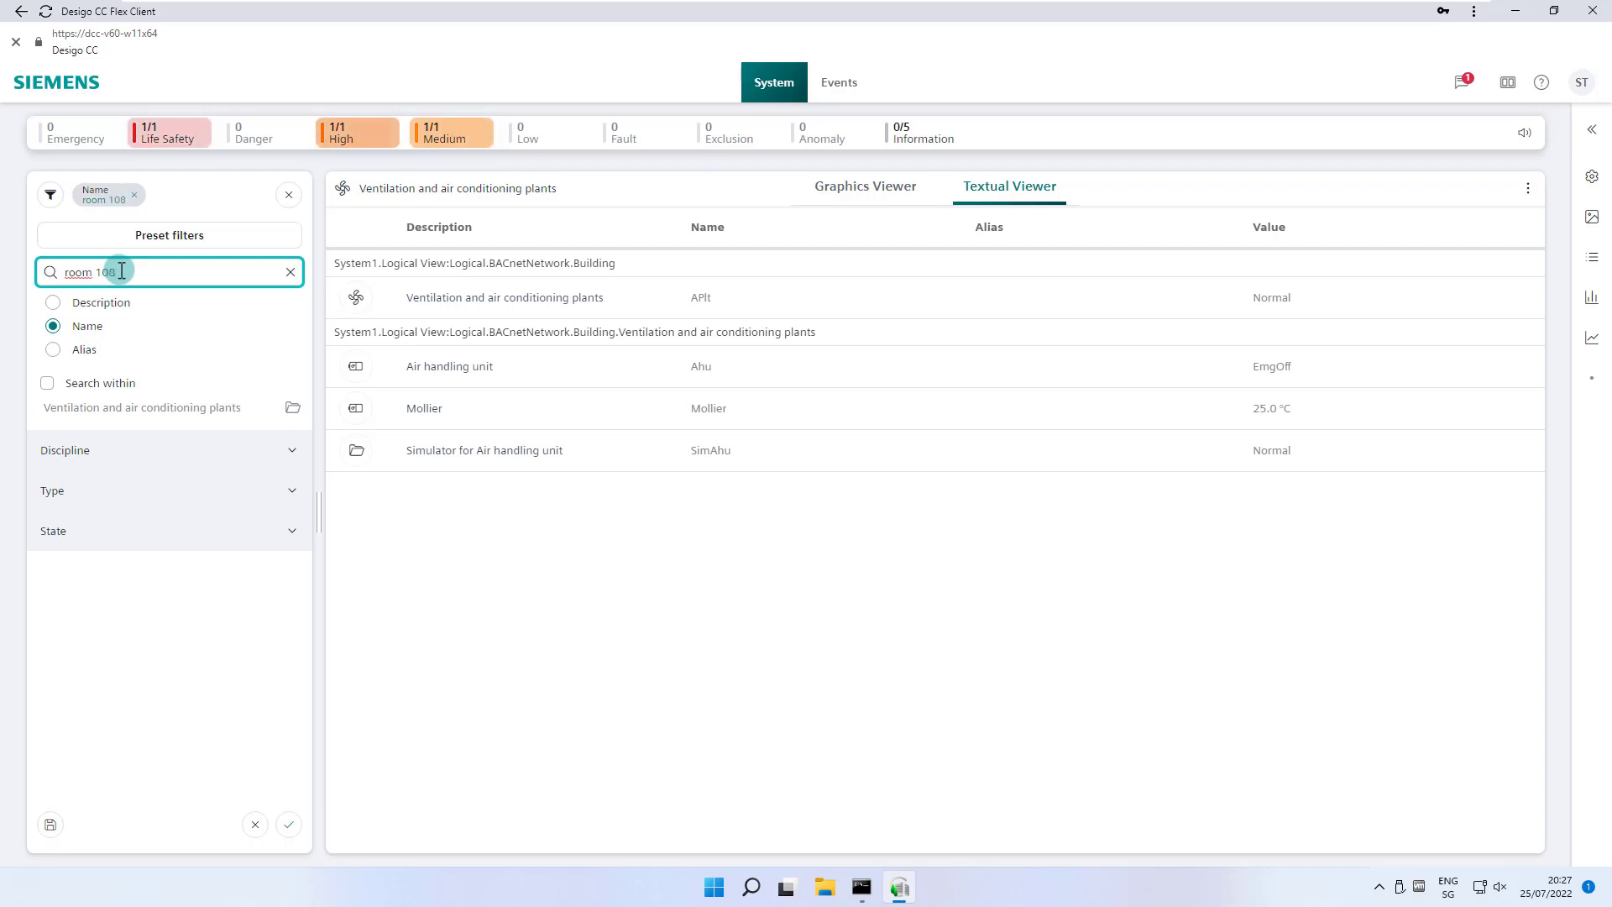
pyautogui.click(288, 824)
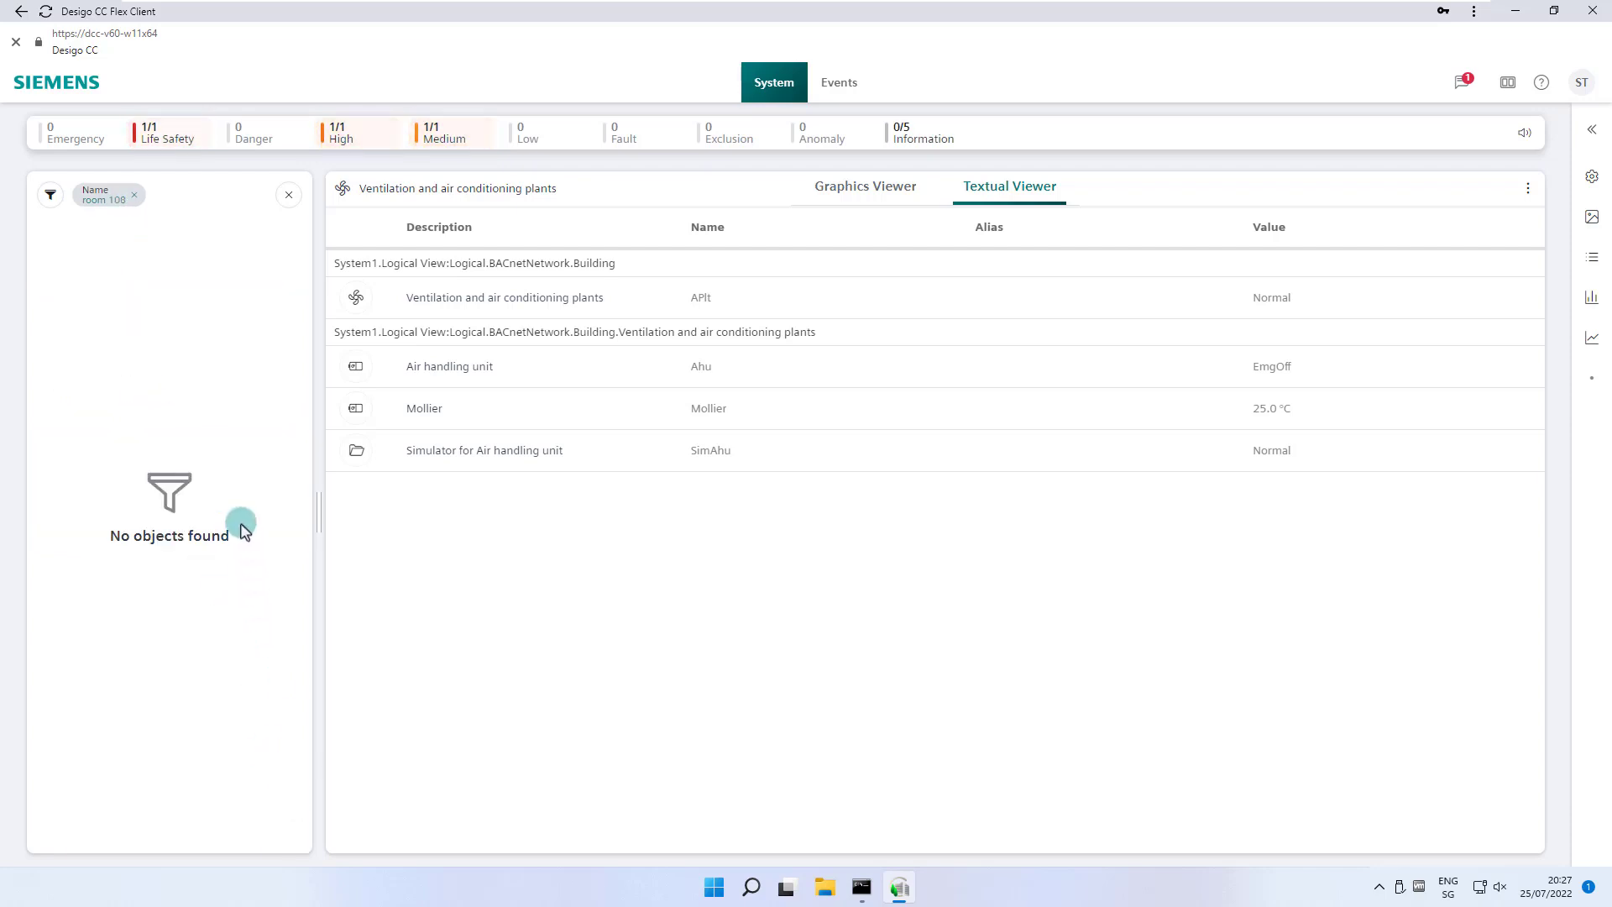
# Filter by object Name 'r_108' and open the Room 108 graphic.
pyautogui.click(289, 195)
pyautogui.click(280, 197)
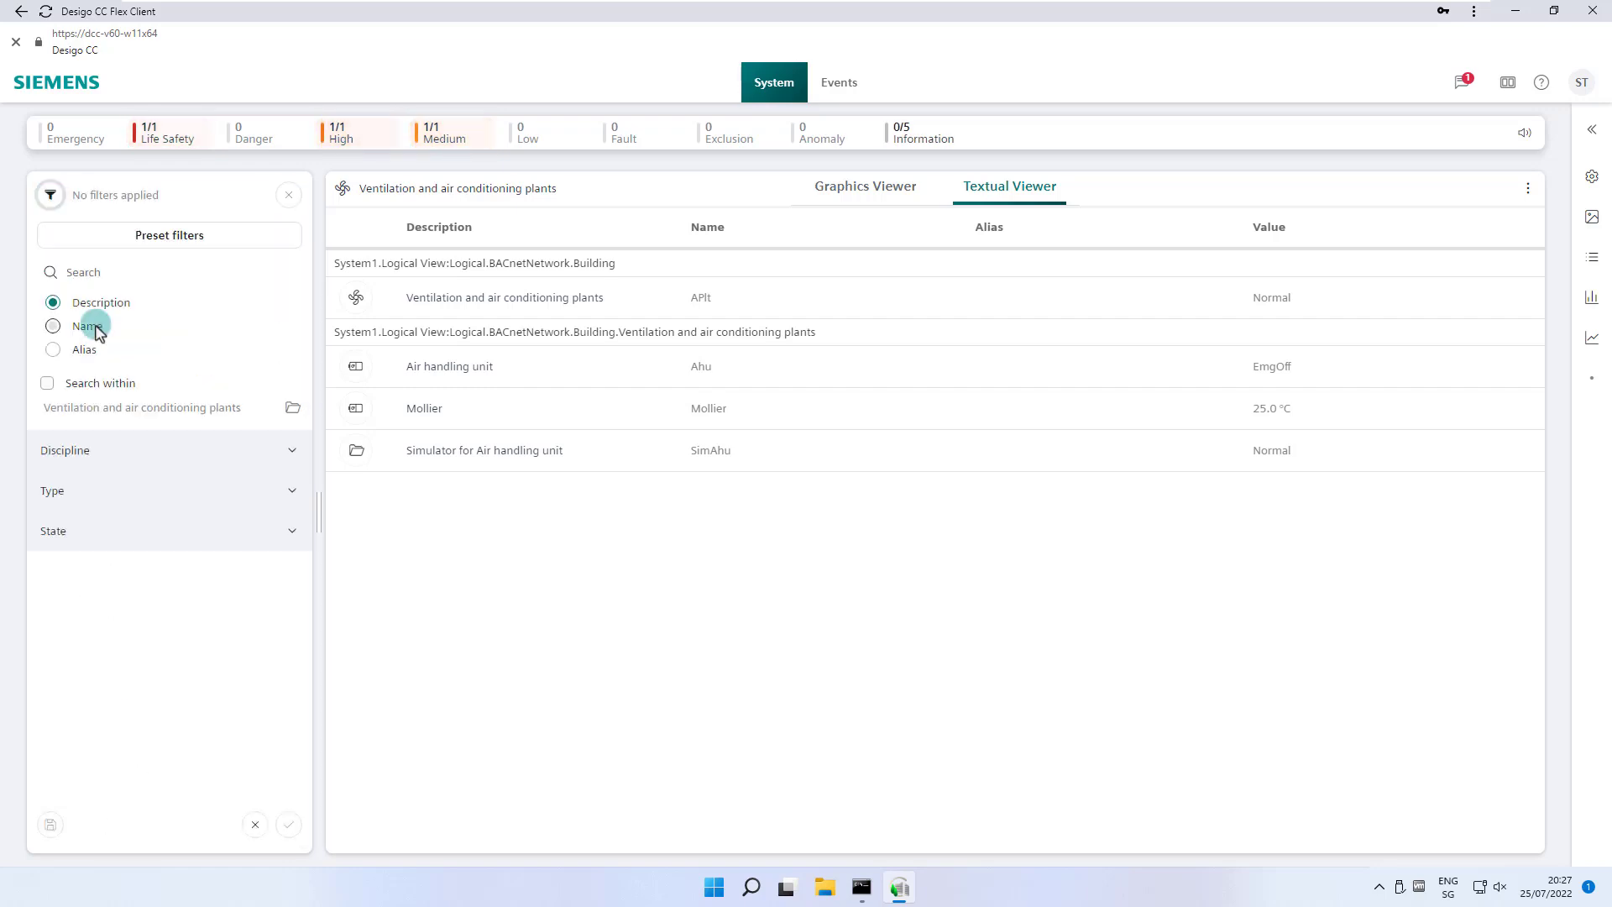
pyautogui.click(97, 327)
pyautogui.click(115, 271)
pyautogui.write('r_108')
pyautogui.press('Return')
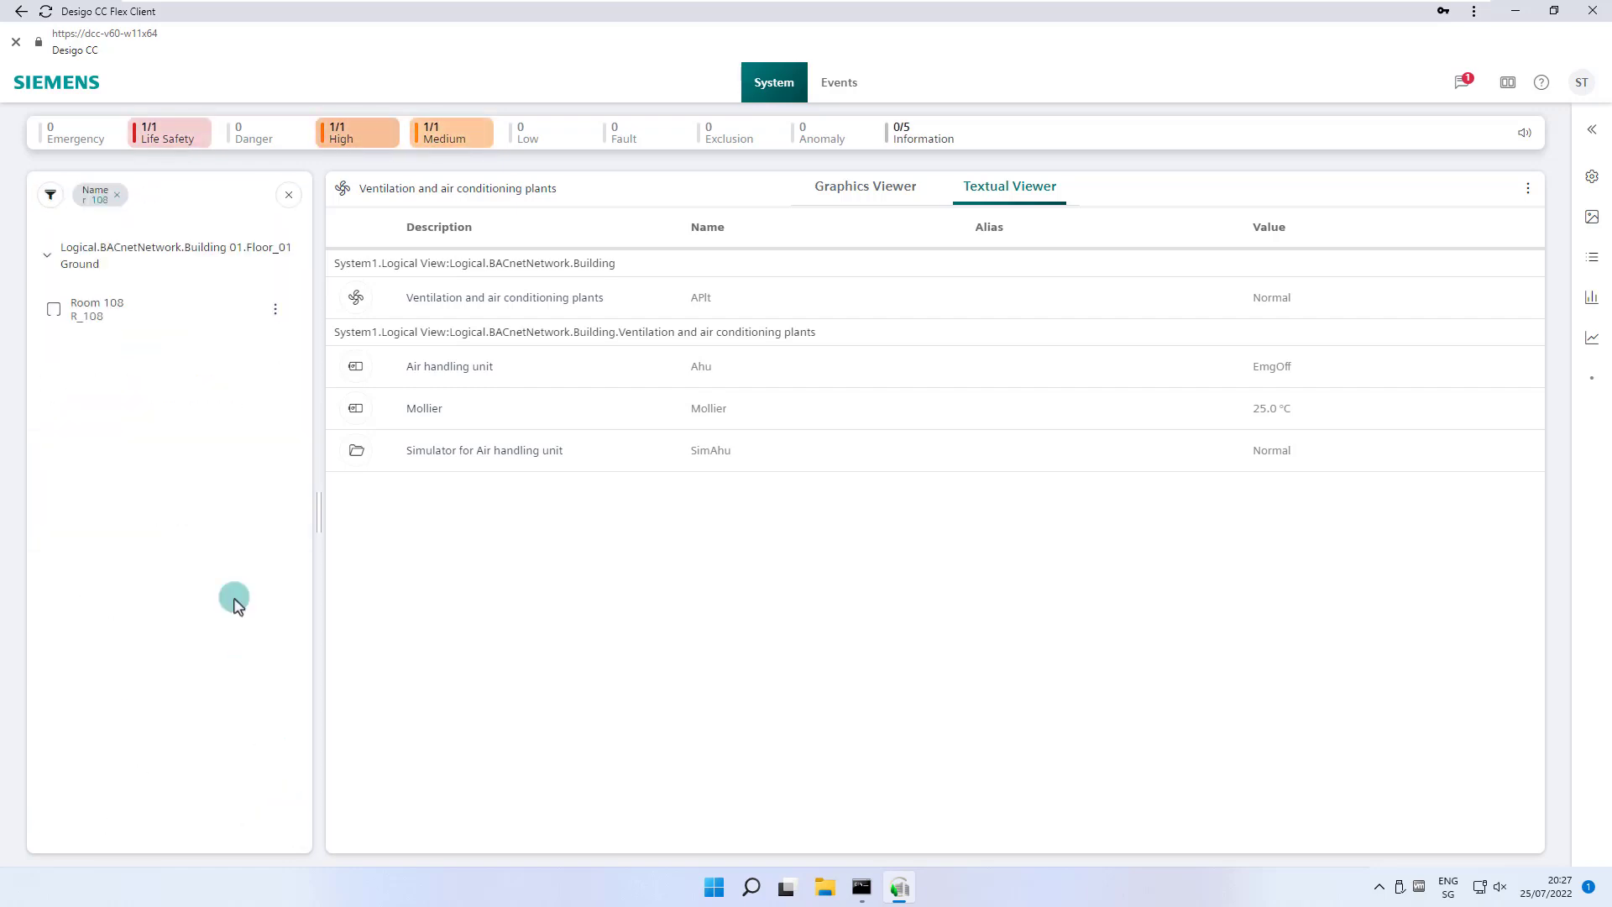
pyautogui.click(107, 309)
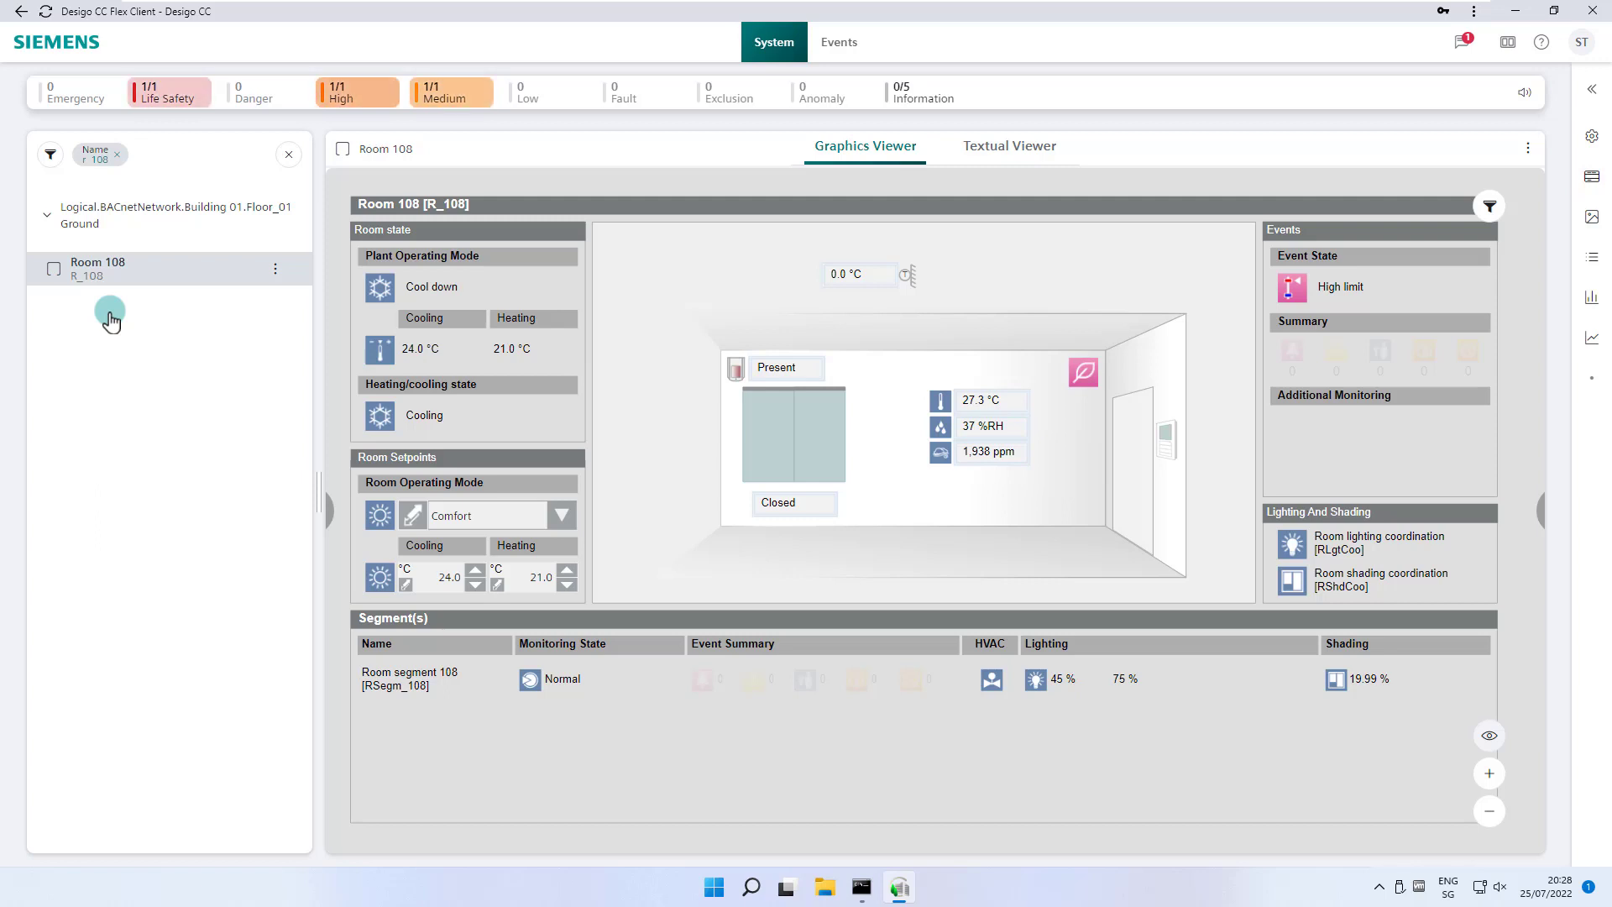
# Replace the r_108 filter with a Description search for 'room 2*'.
pyautogui.click(289, 154)
pyautogui.click(50, 154)
pyautogui.click(132, 230)
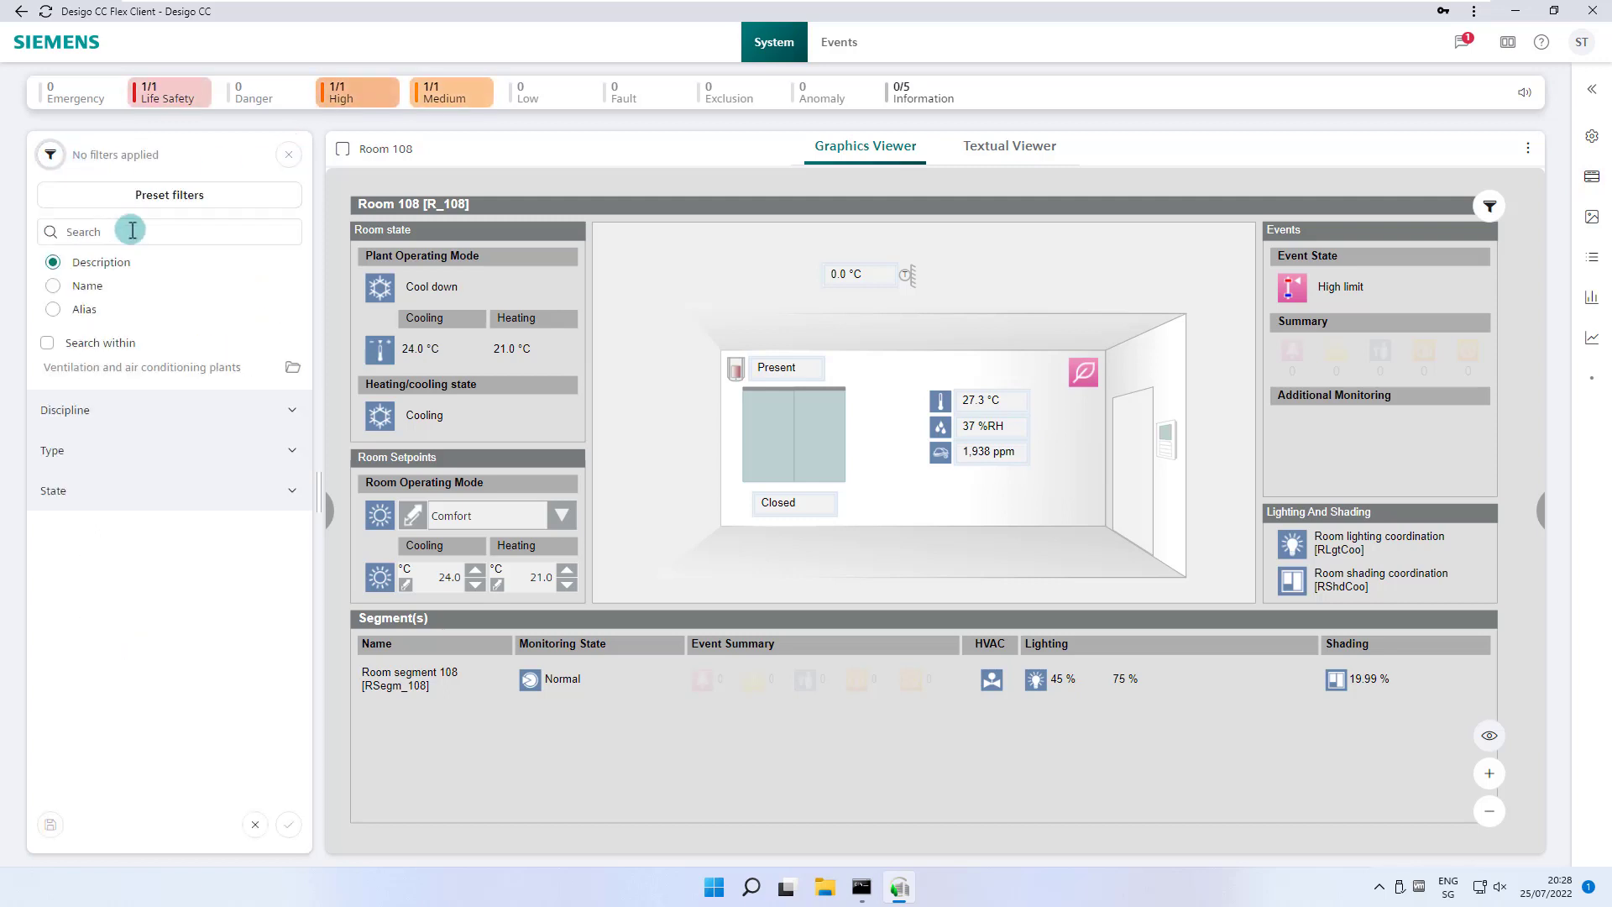
pyautogui.write('room 2*')
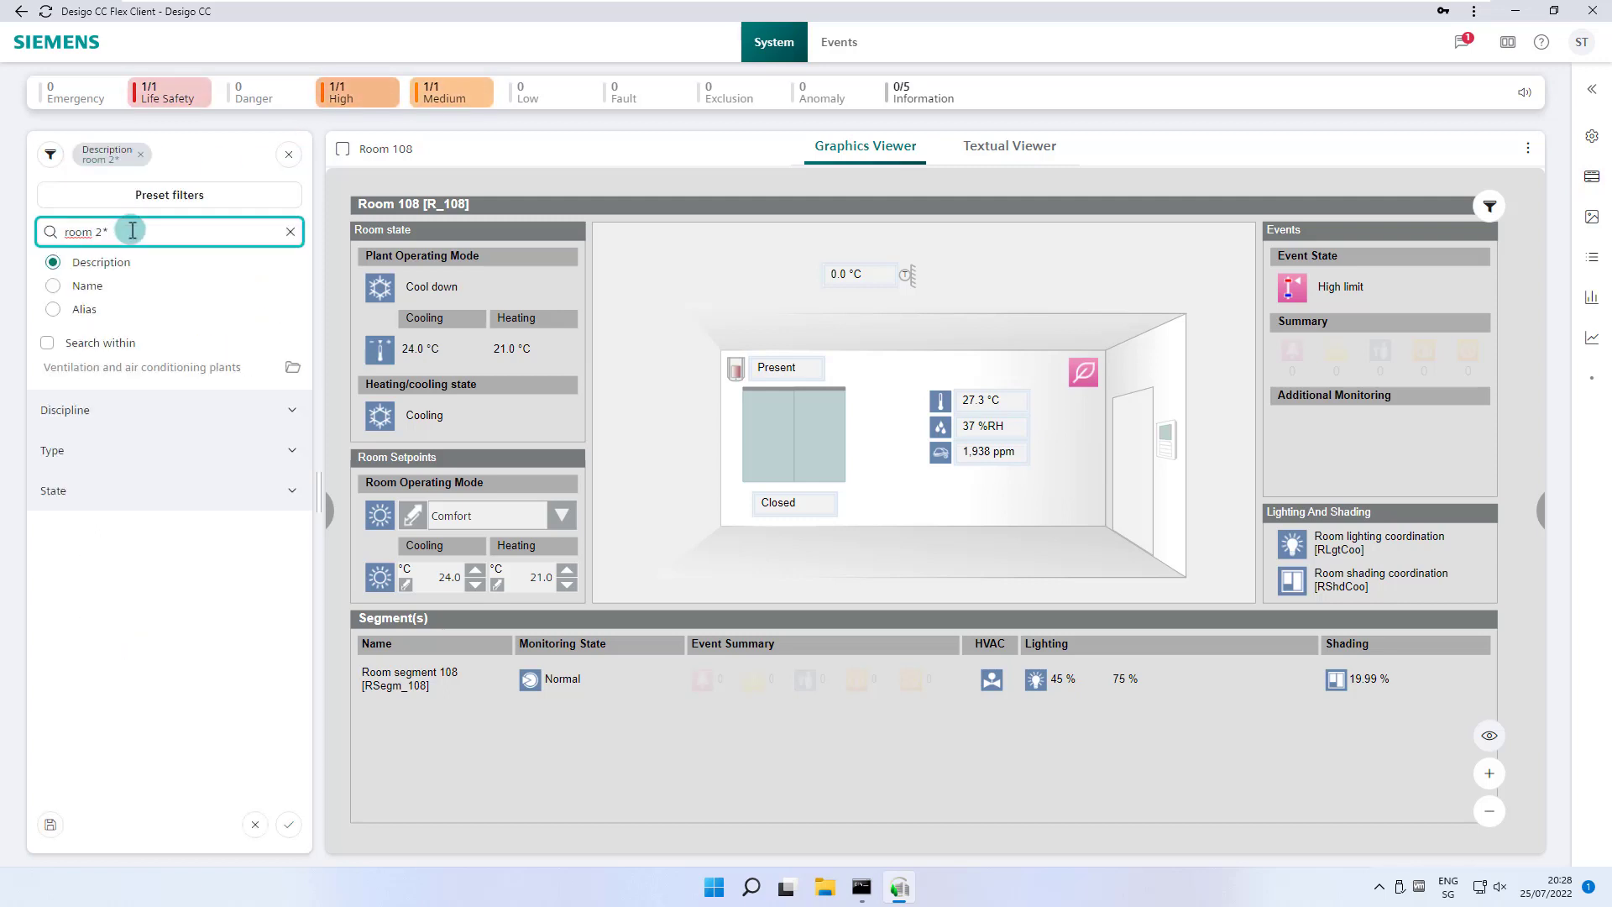
pyautogui.click(288, 824)
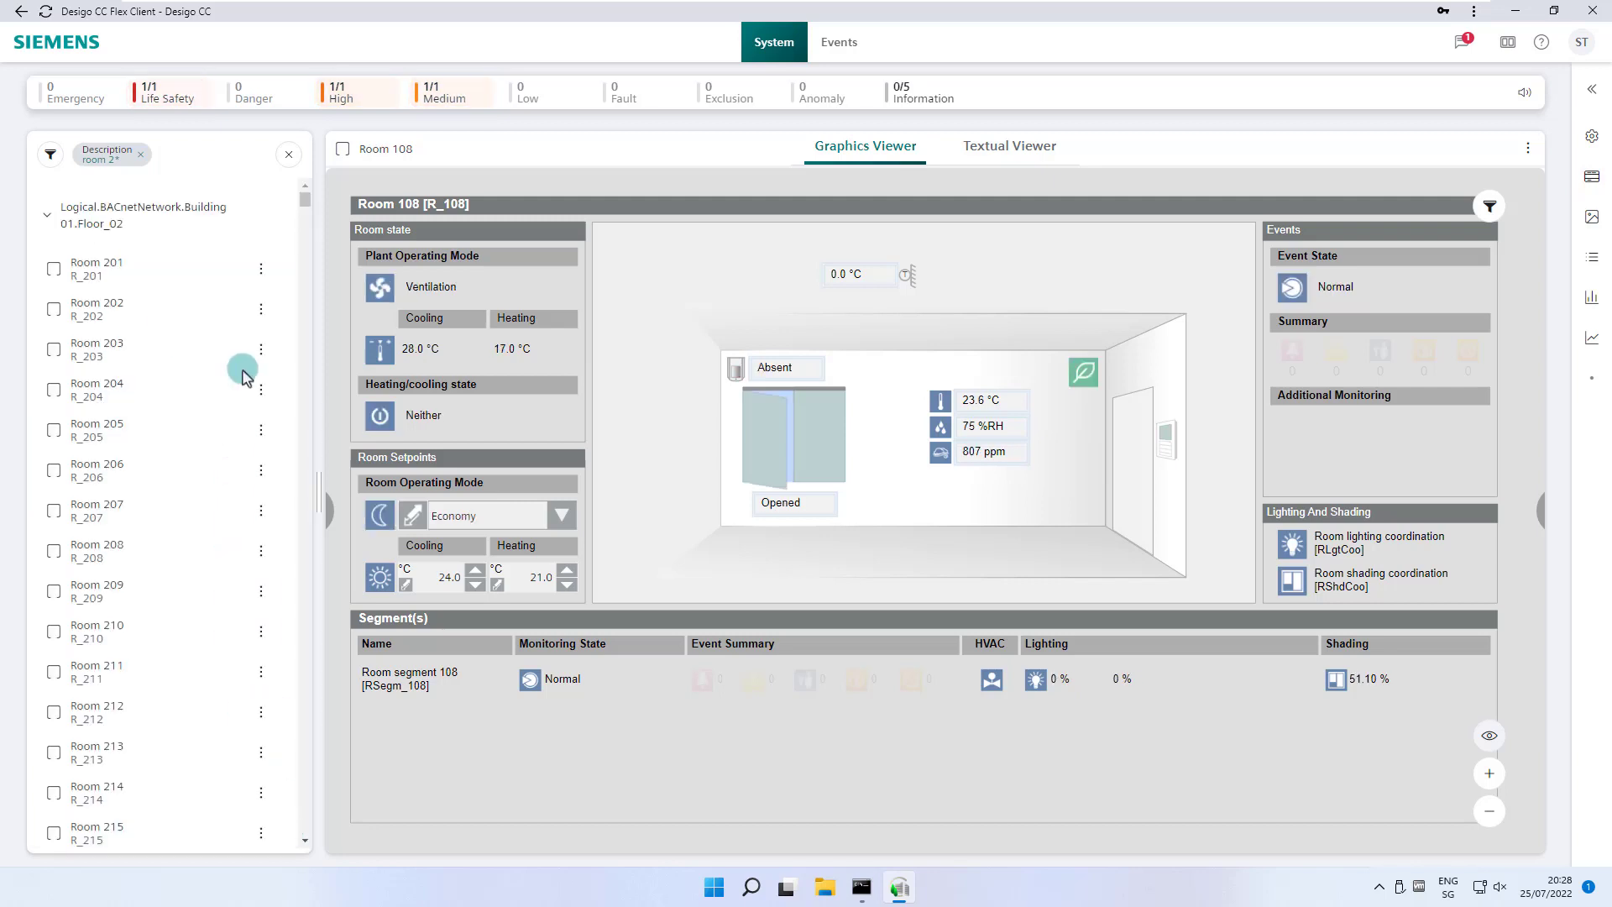
# Open the Room 206 graphic and bring up the actions for Room 211.
pyautogui.scroll(-3, 242, 376)
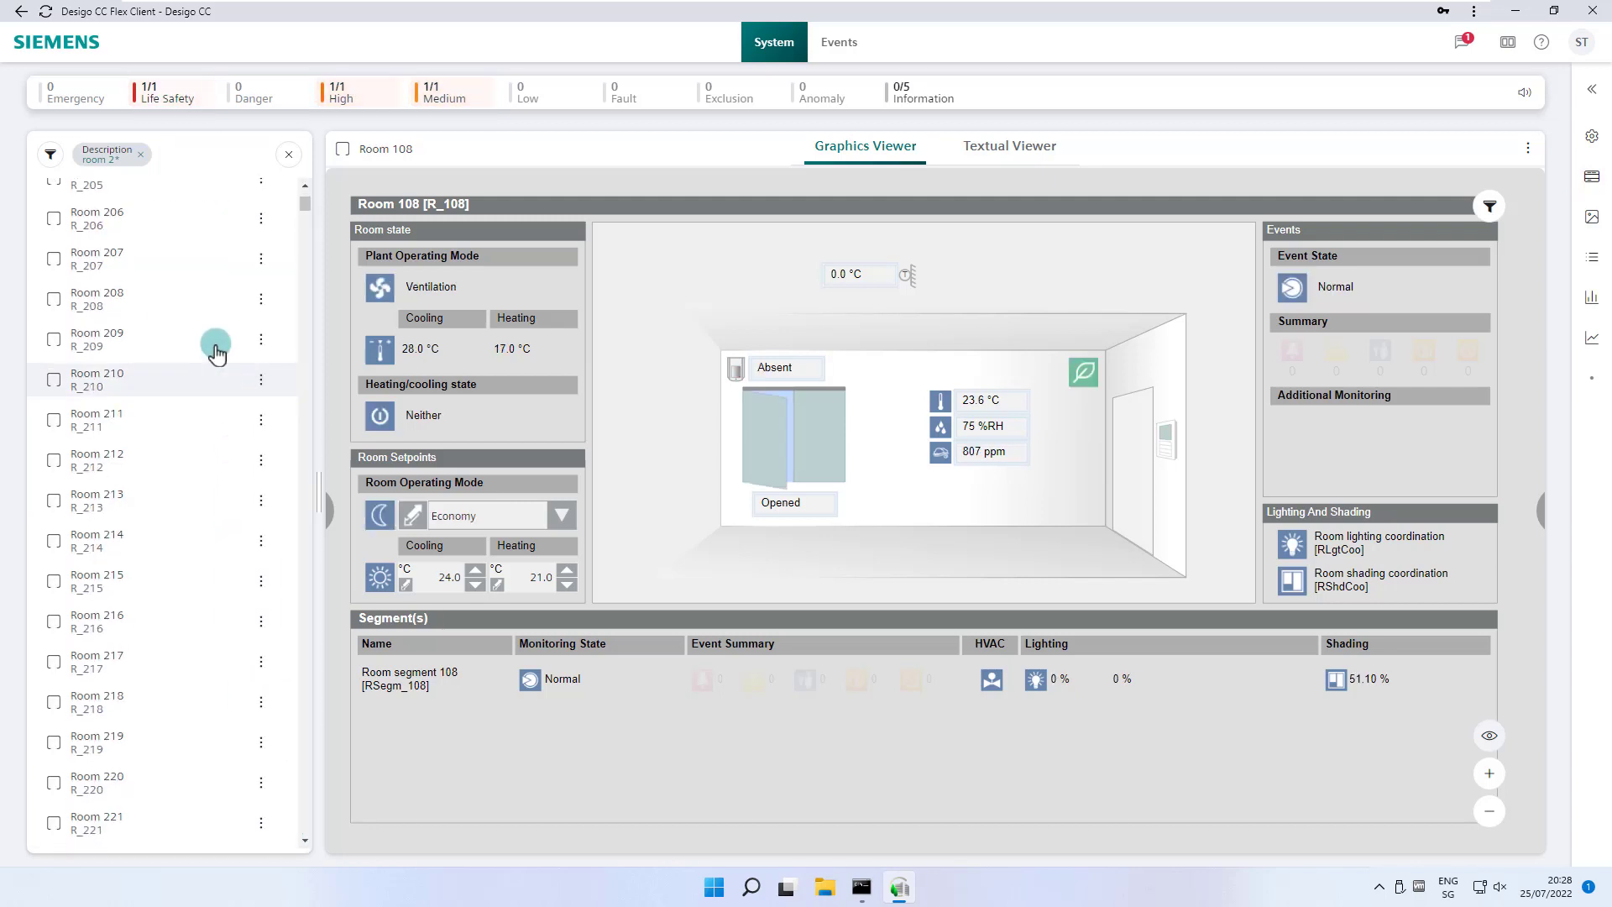
pyautogui.click(143, 220)
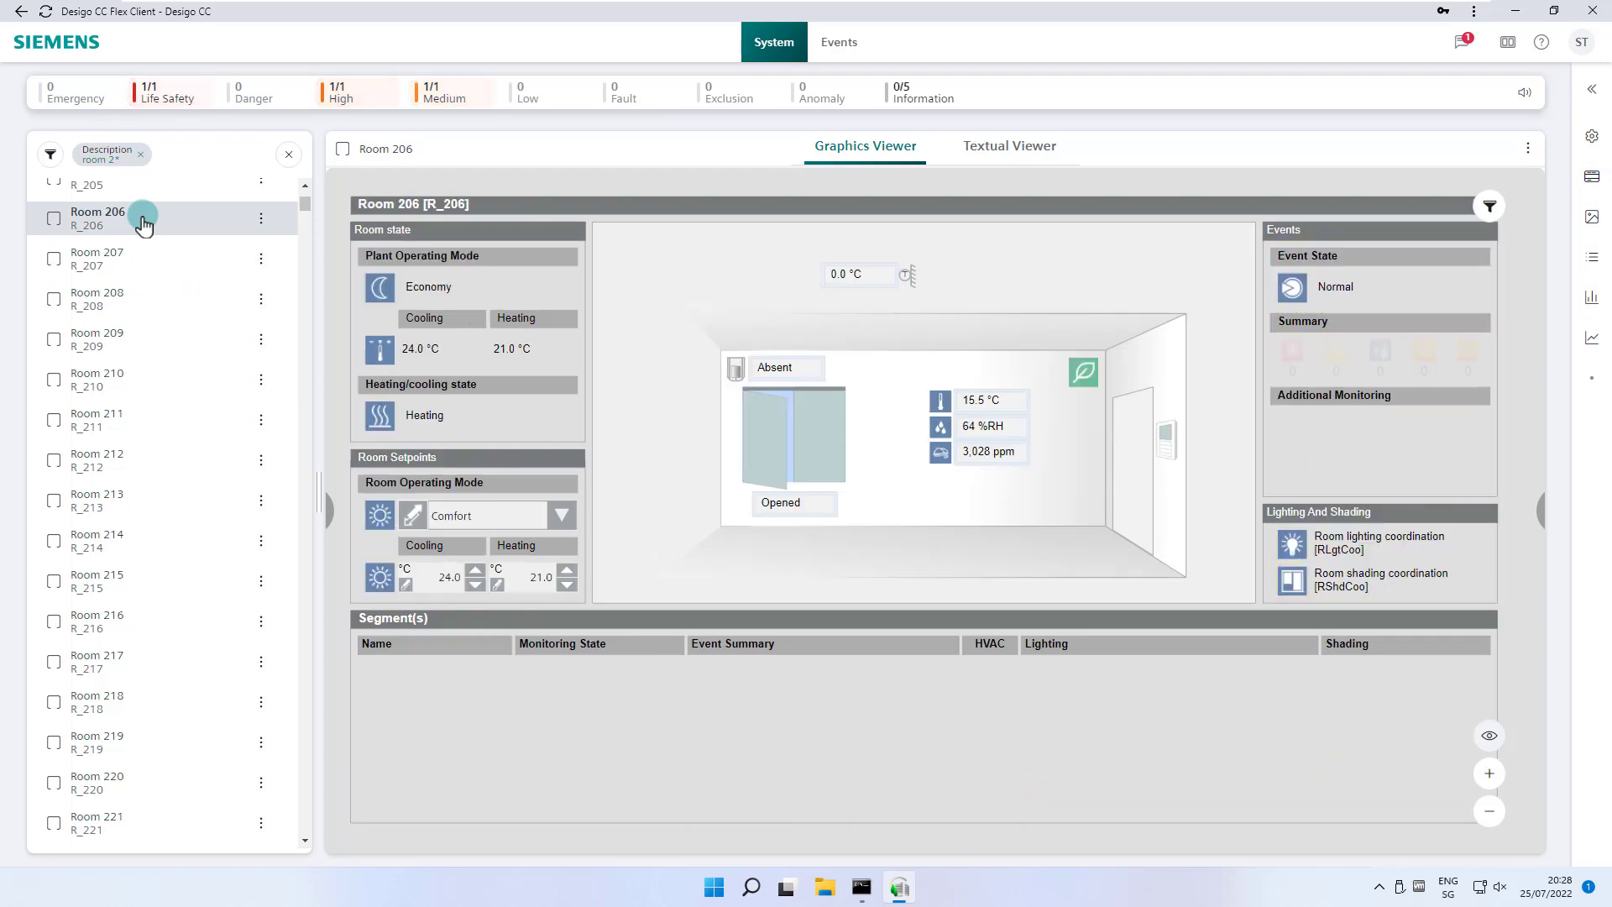
pyautogui.click(260, 420)
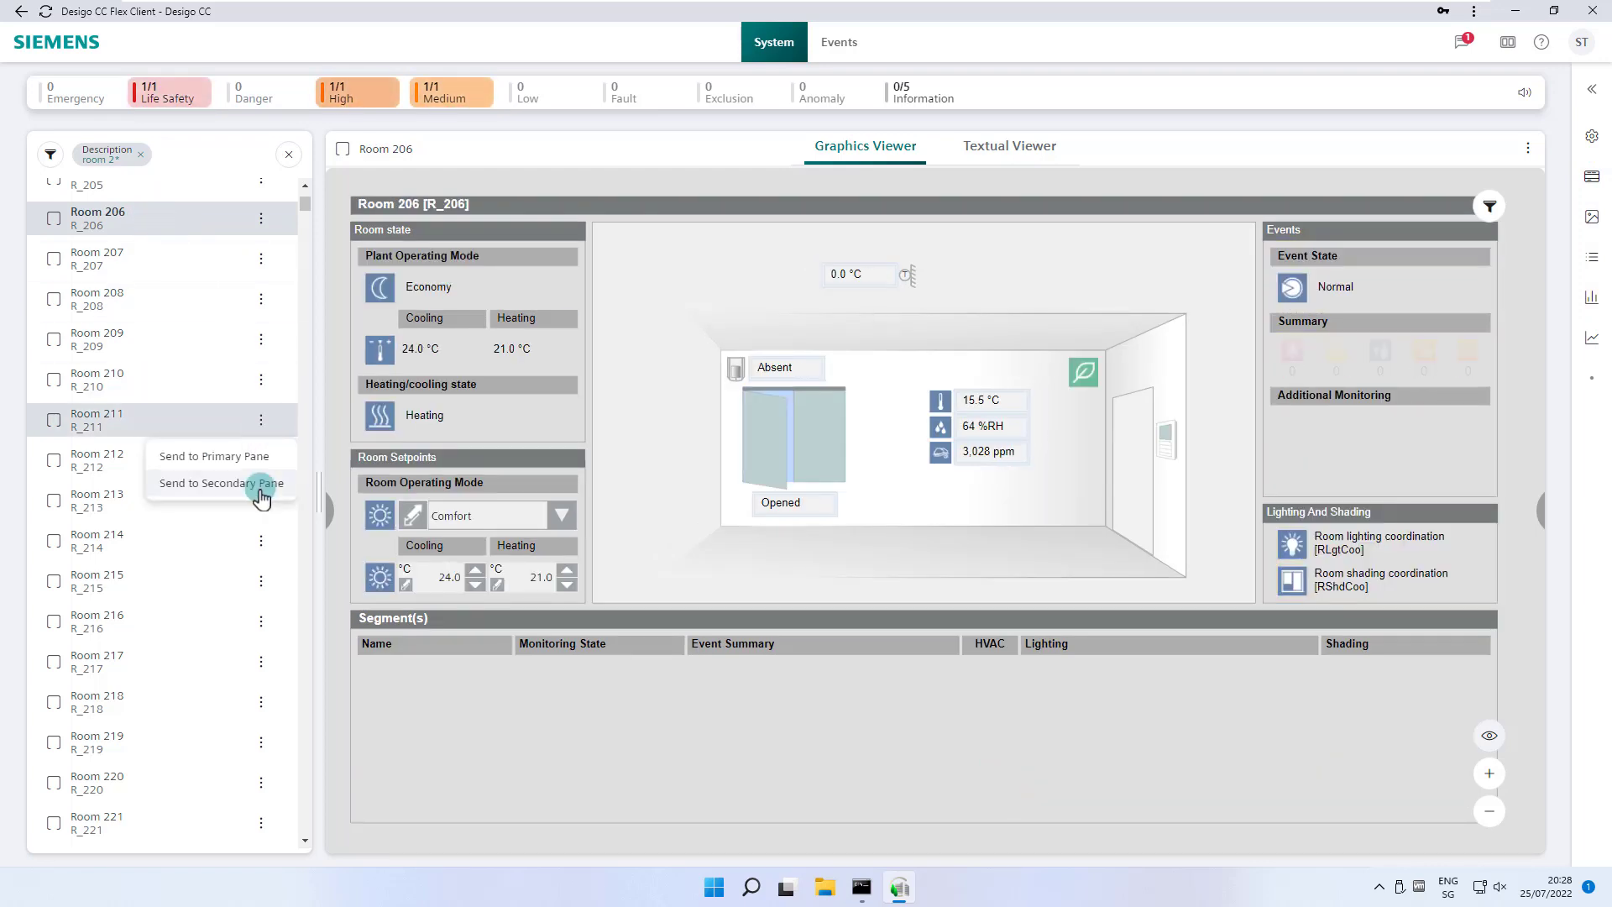
# Send Room 211 to the secondary pane, hide the room list, and zoom in both room graphics.
pyautogui.click(260, 496)
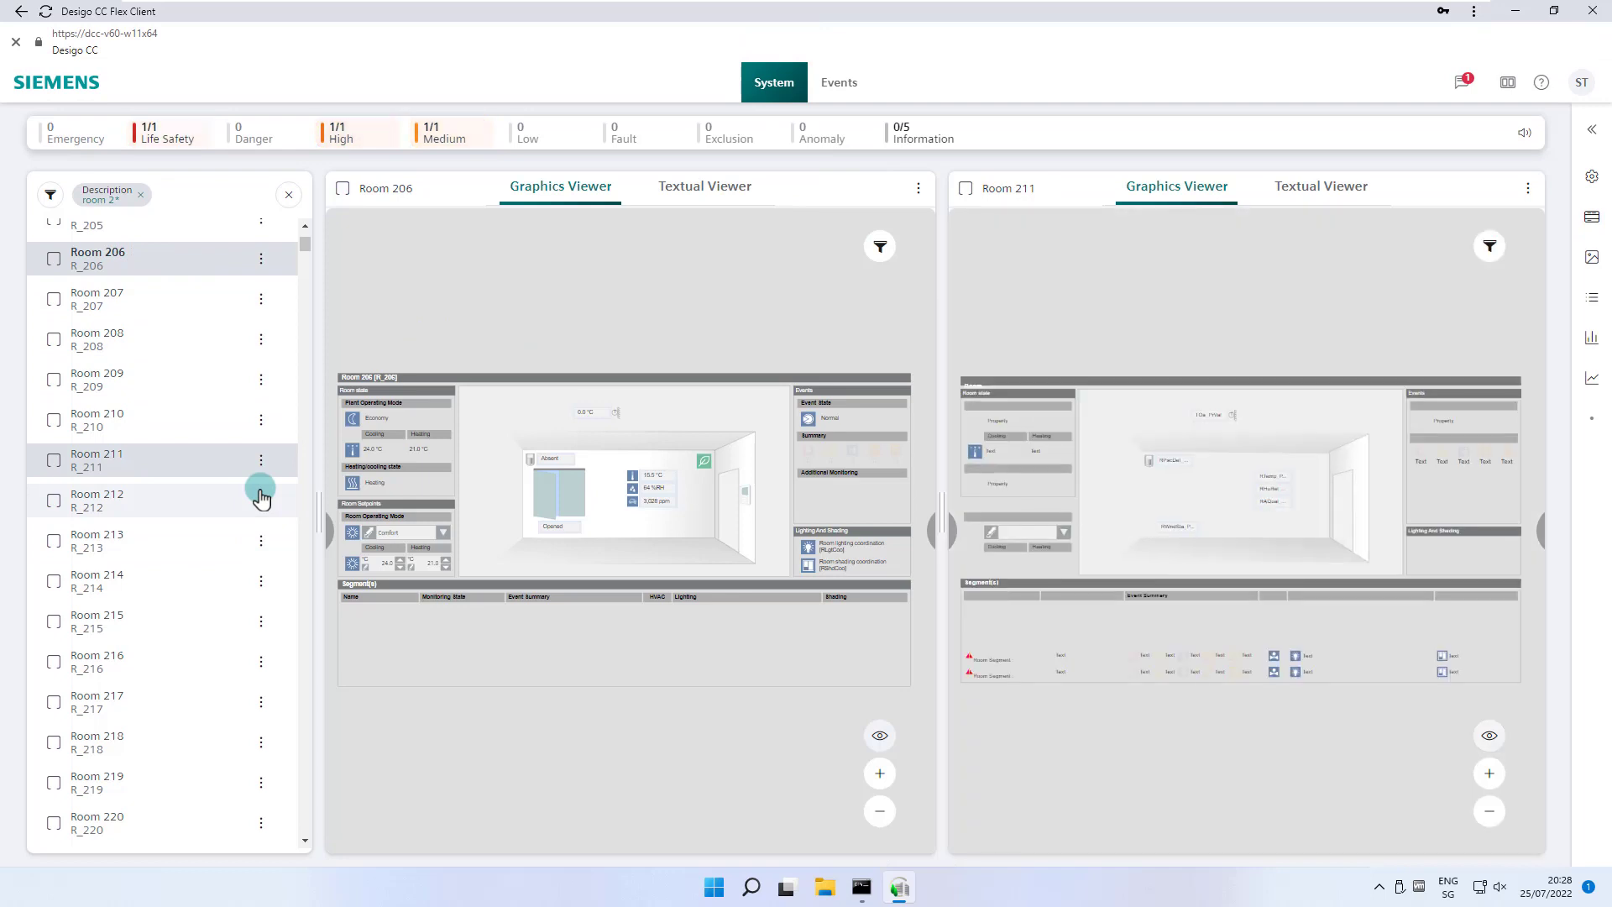
pyautogui.click(310, 520)
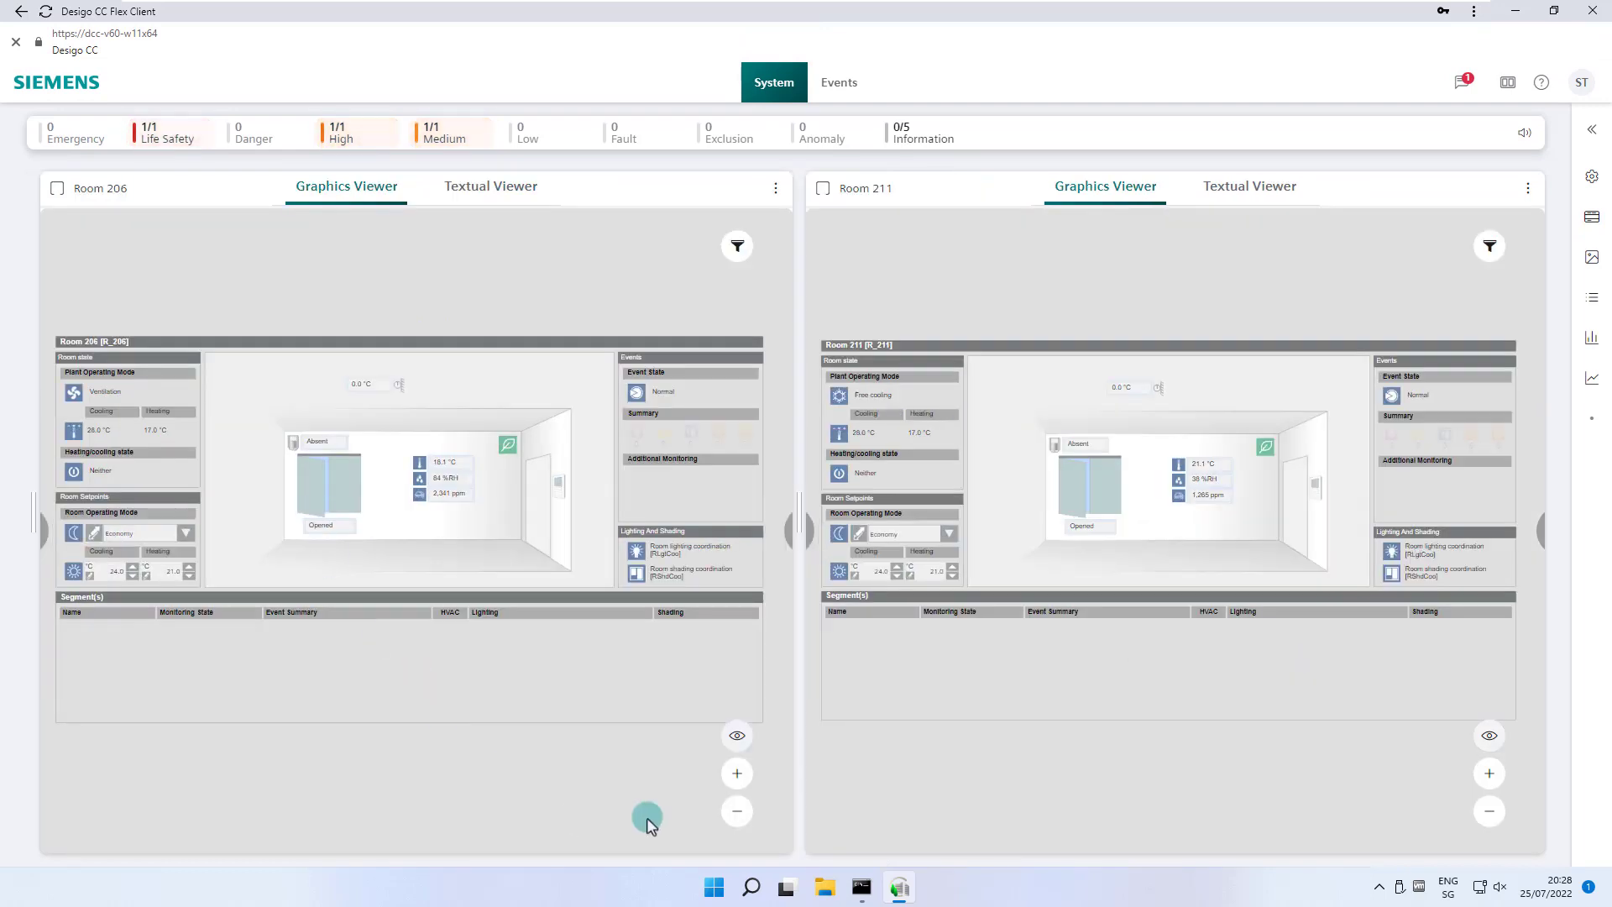
pyautogui.click(738, 773)
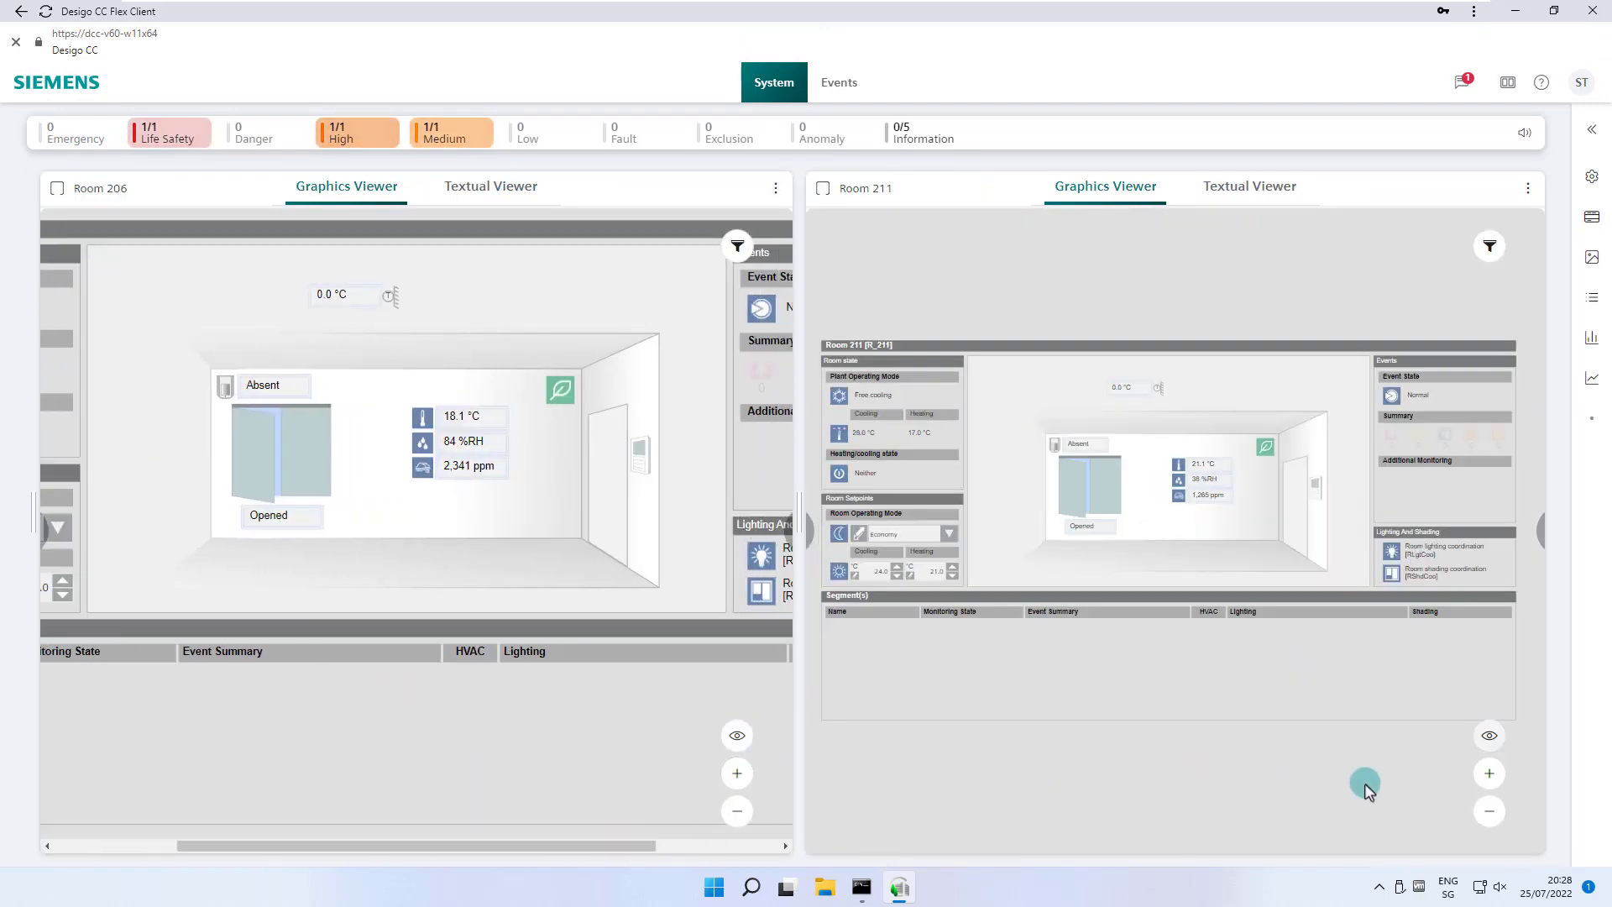
pyautogui.click(1491, 772)
pyautogui.click(1146, 763)
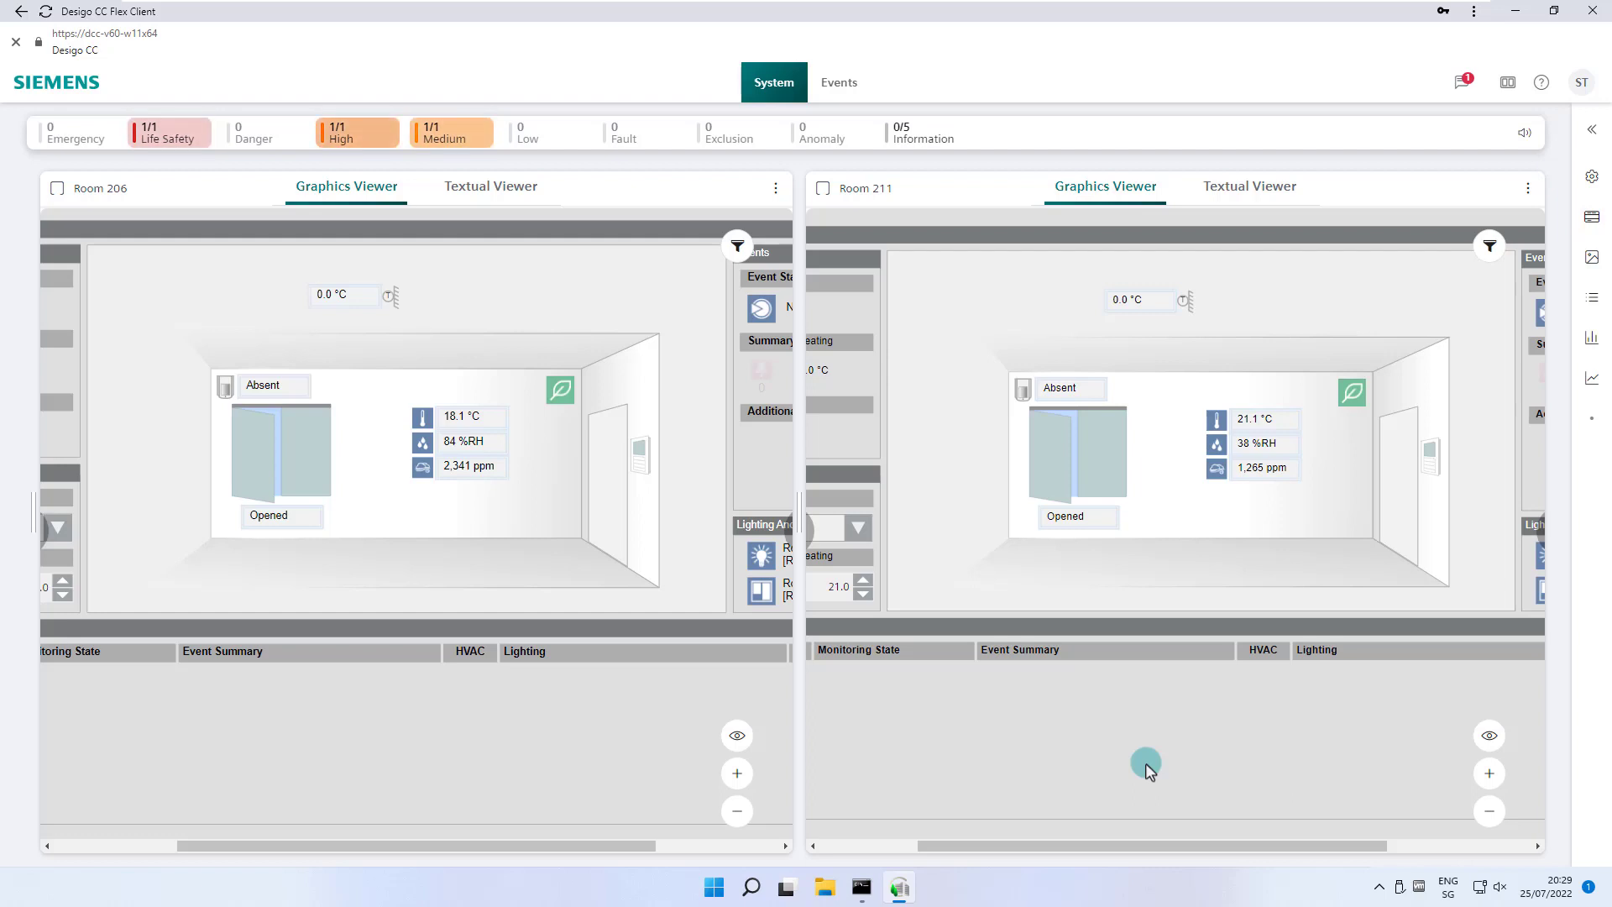
pyautogui.click(37, 518)
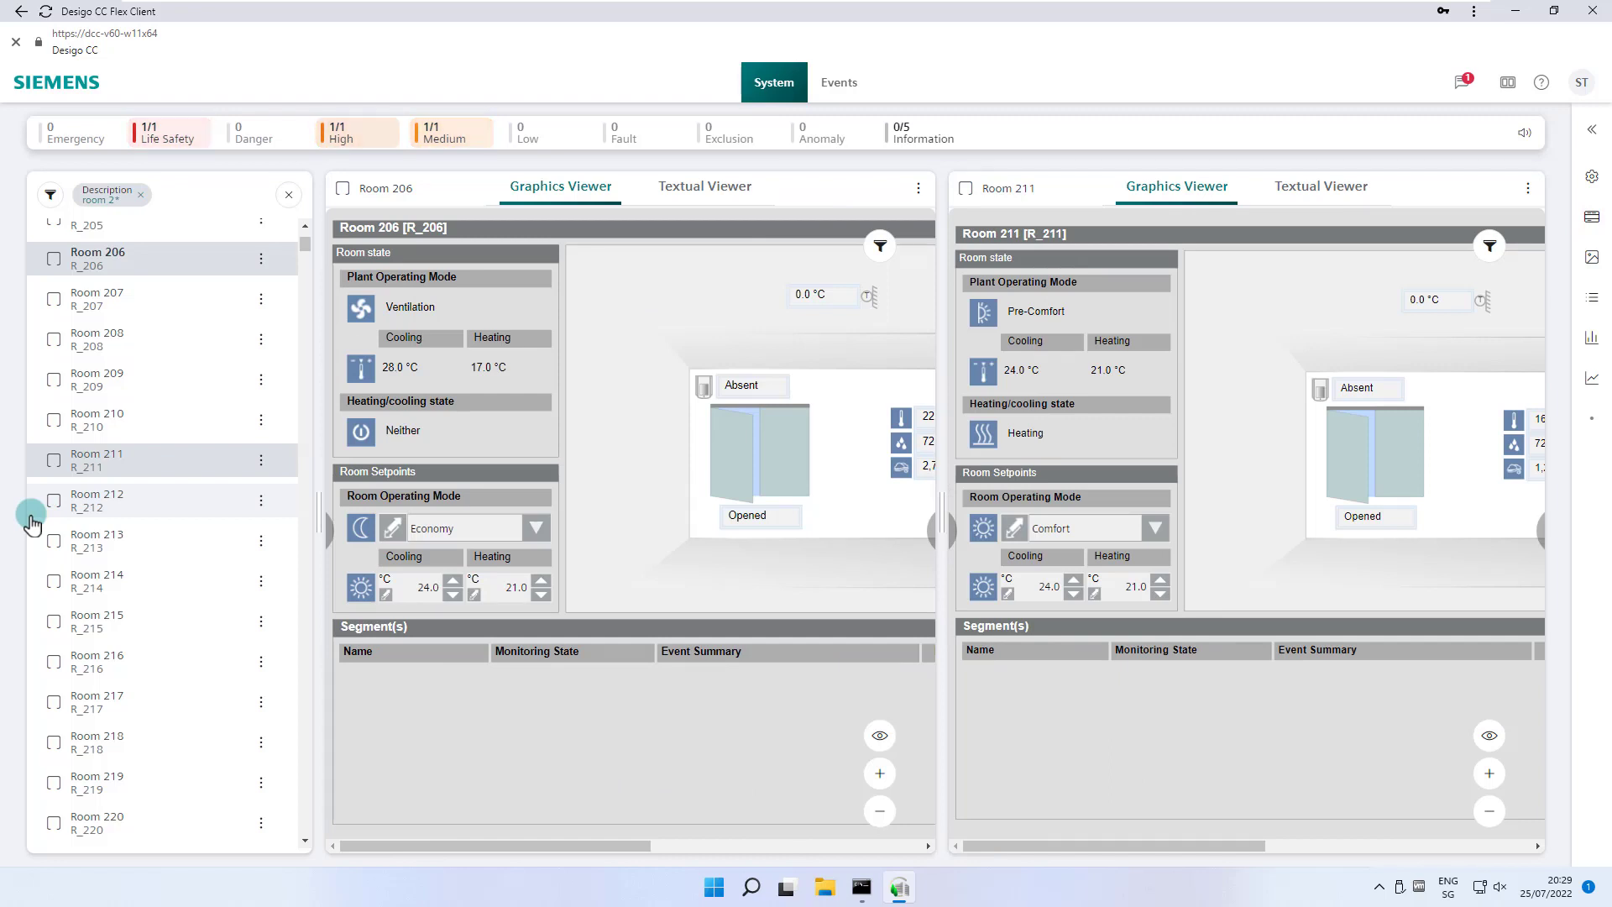
# Clear the 'room 2*' filter, collapse Building, and open the Building 01 graphic.
pyautogui.click(289, 194)
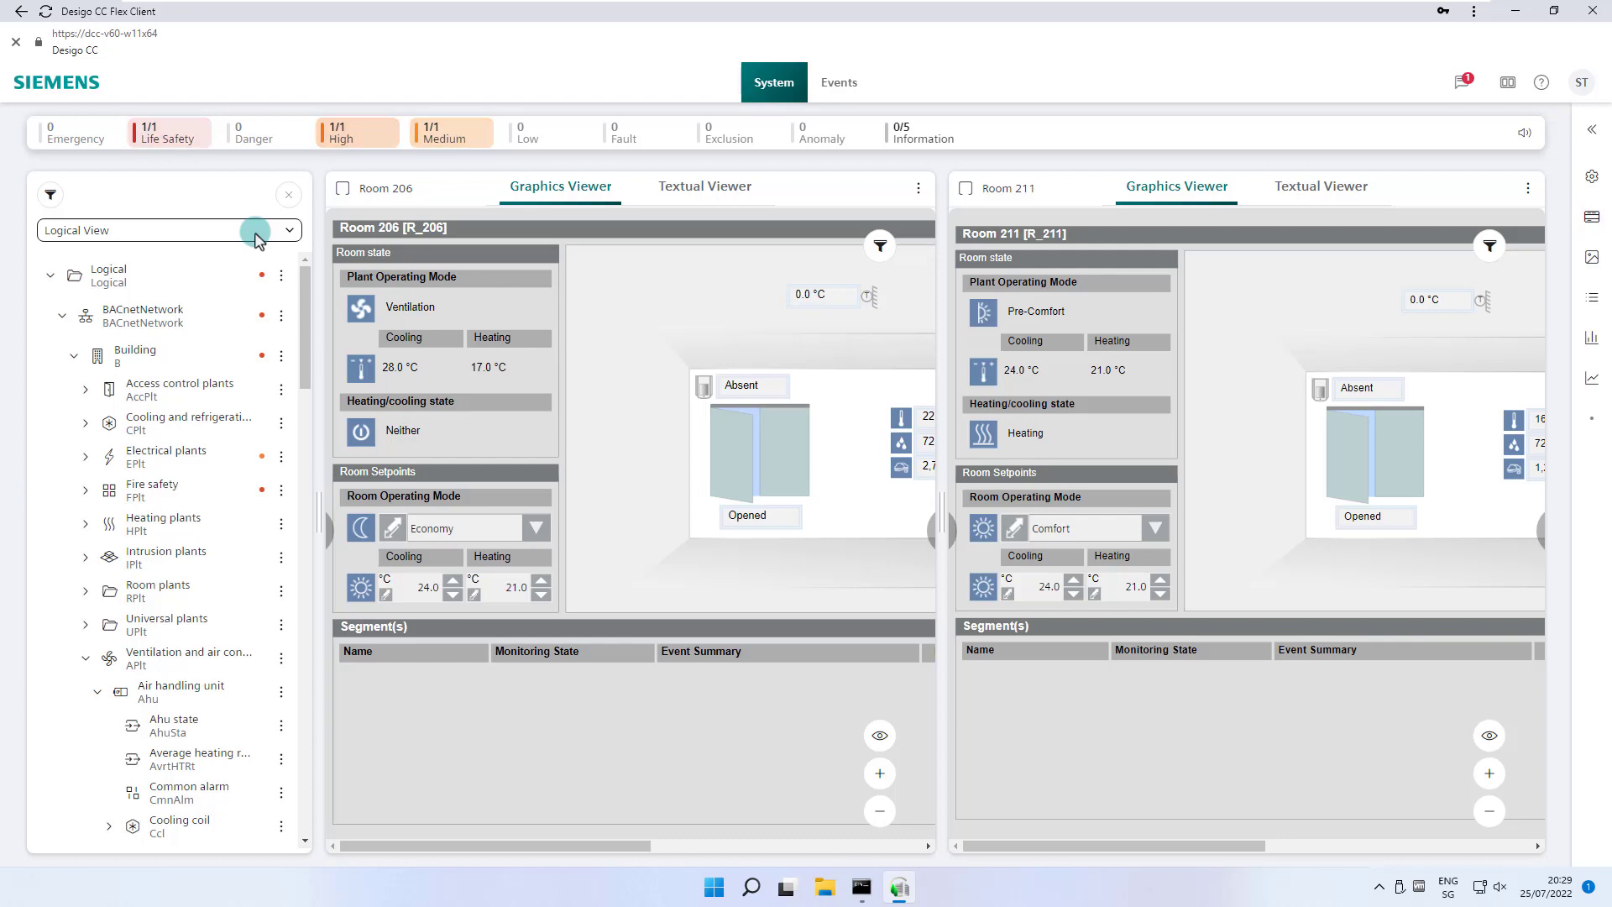
pyautogui.click(73, 357)
pyautogui.click(138, 390)
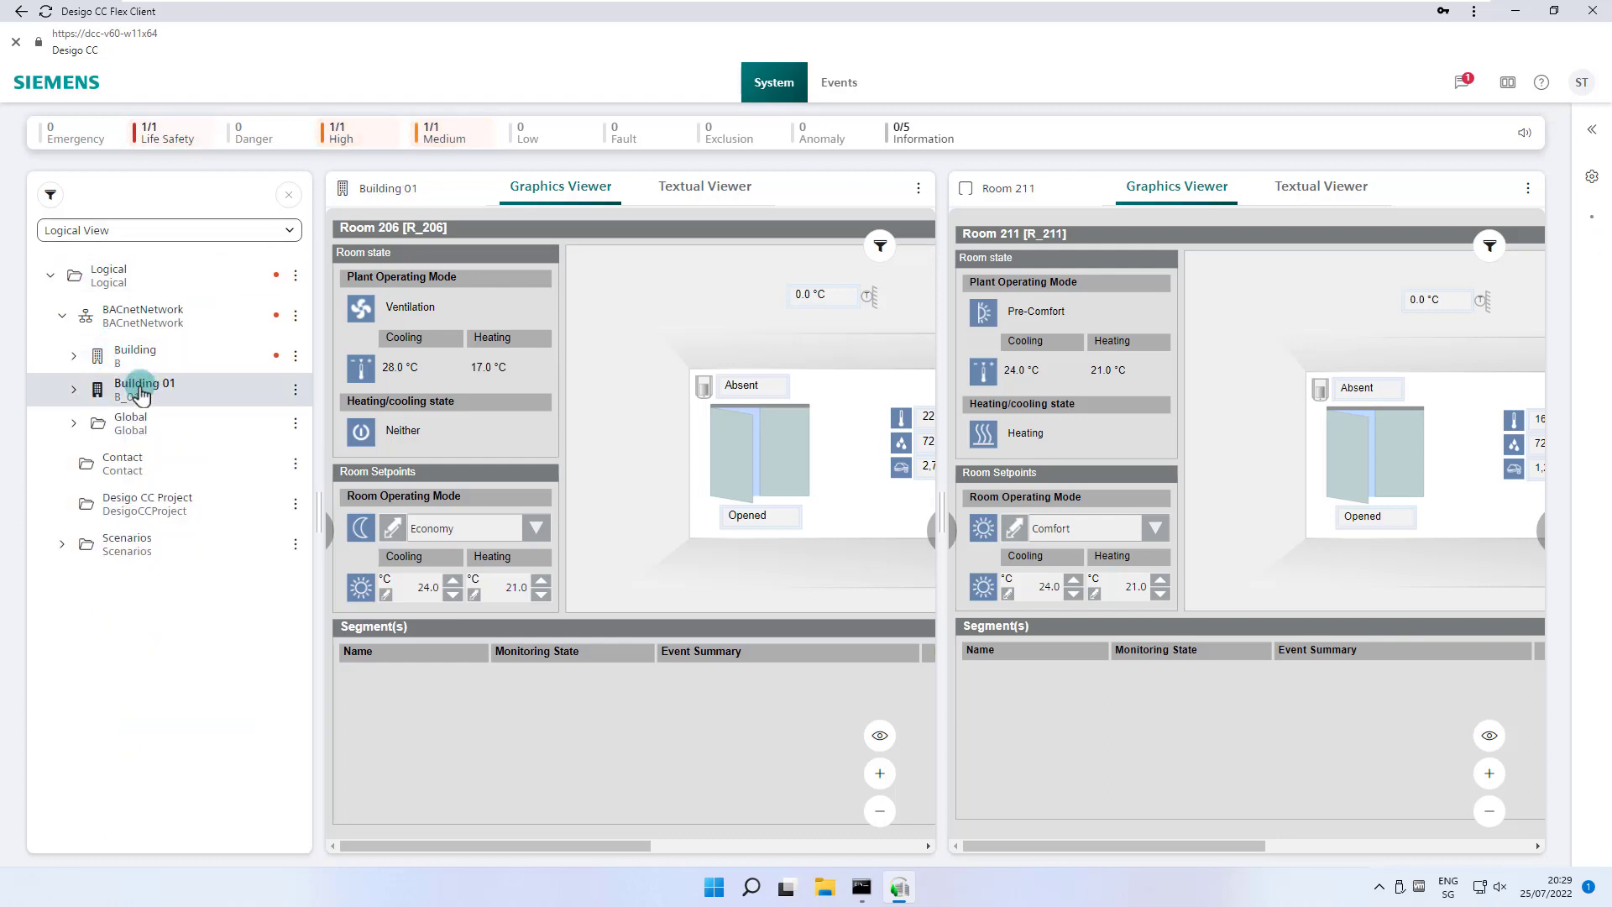
# Filter Description by 'room 21*' with the search limited to within Building 01.
pyautogui.click(51, 195)
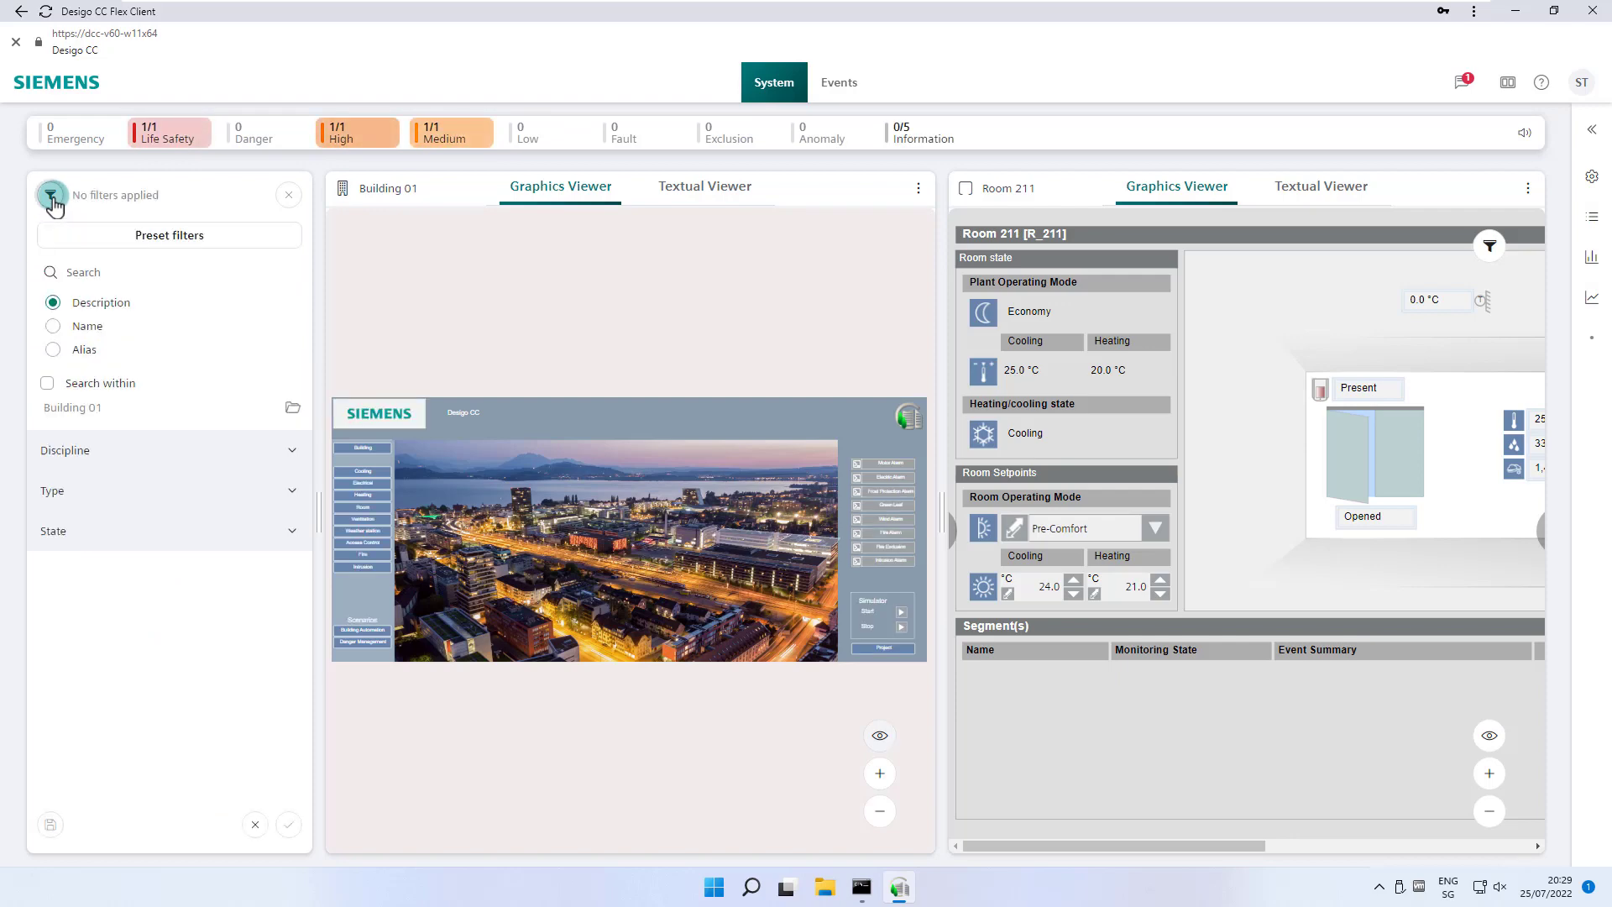
pyautogui.click(96, 326)
pyautogui.click(88, 383)
pyautogui.click(148, 270)
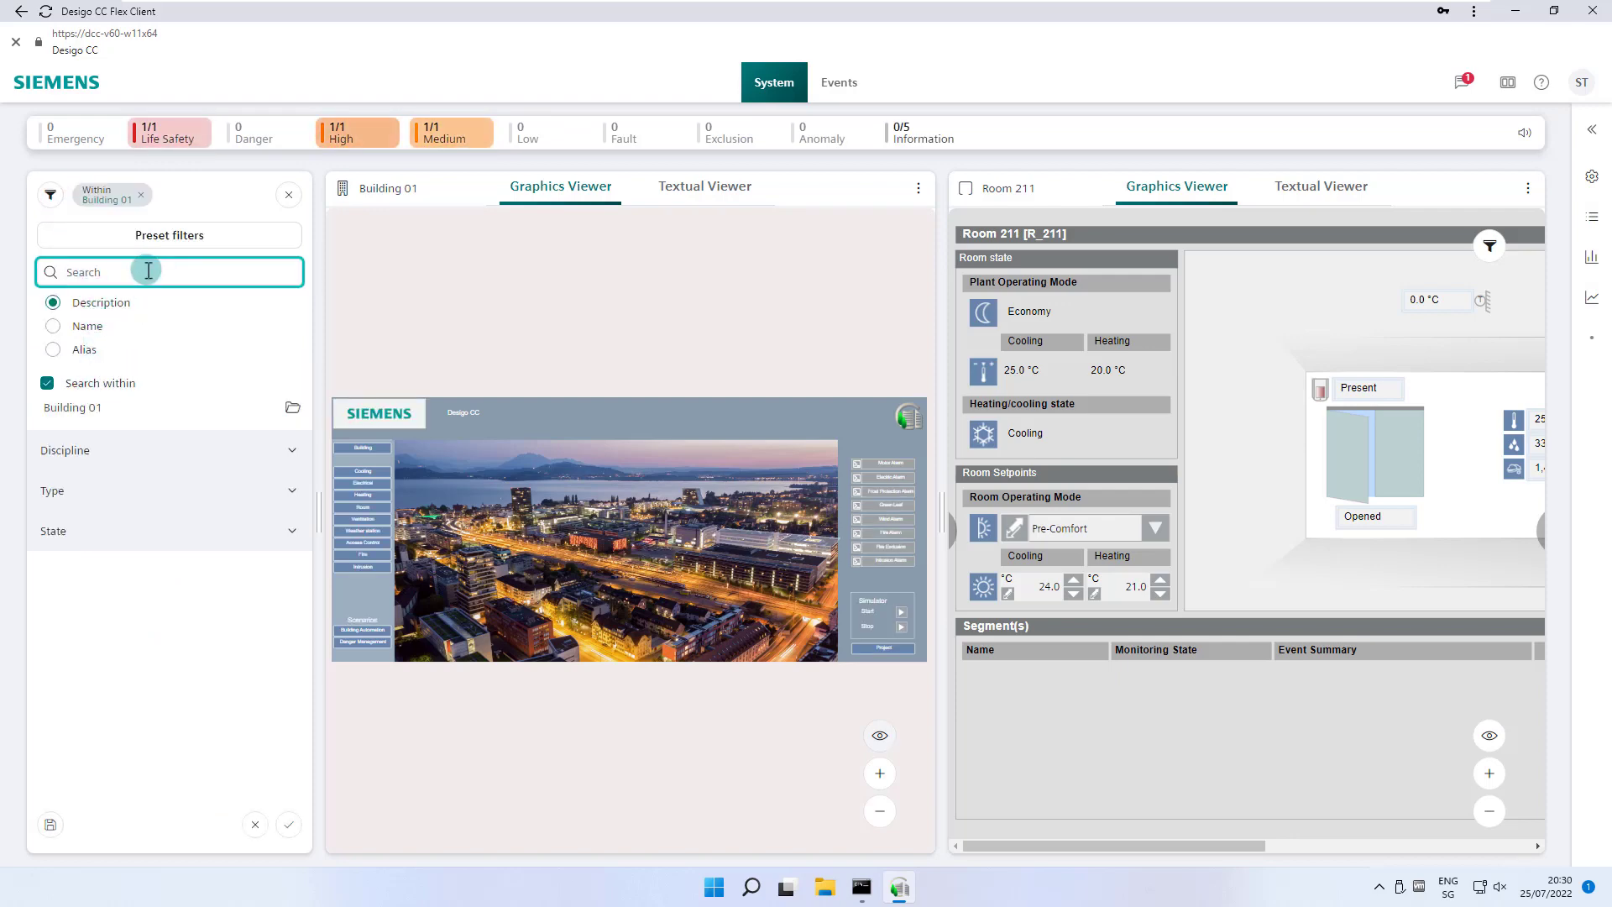
pyautogui.write('rom')
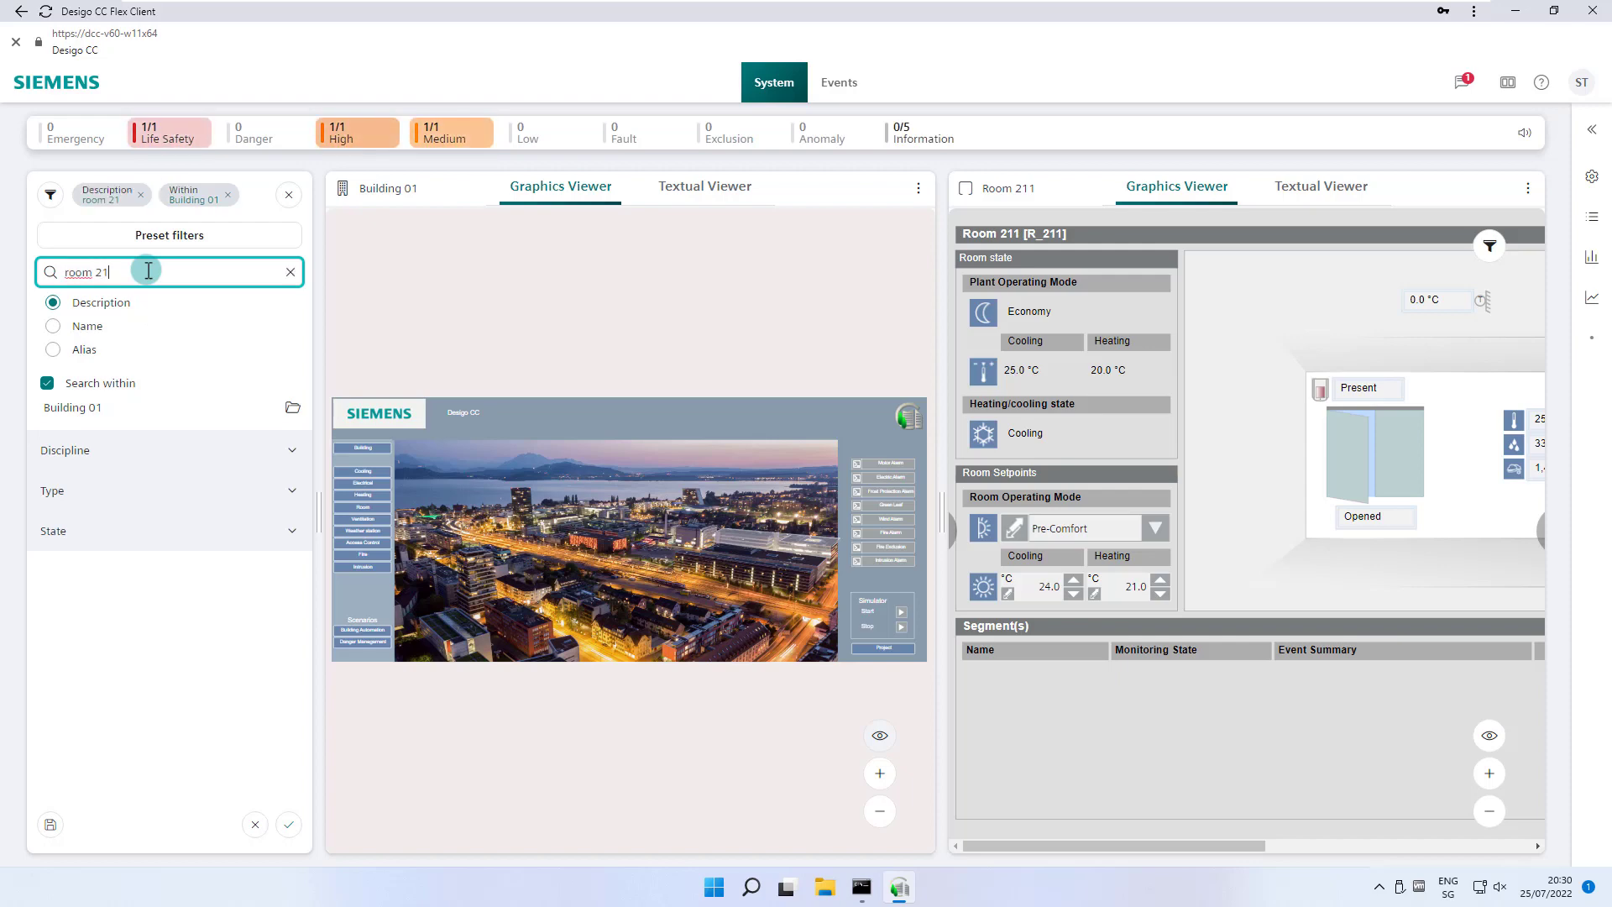
pyautogui.click(288, 824)
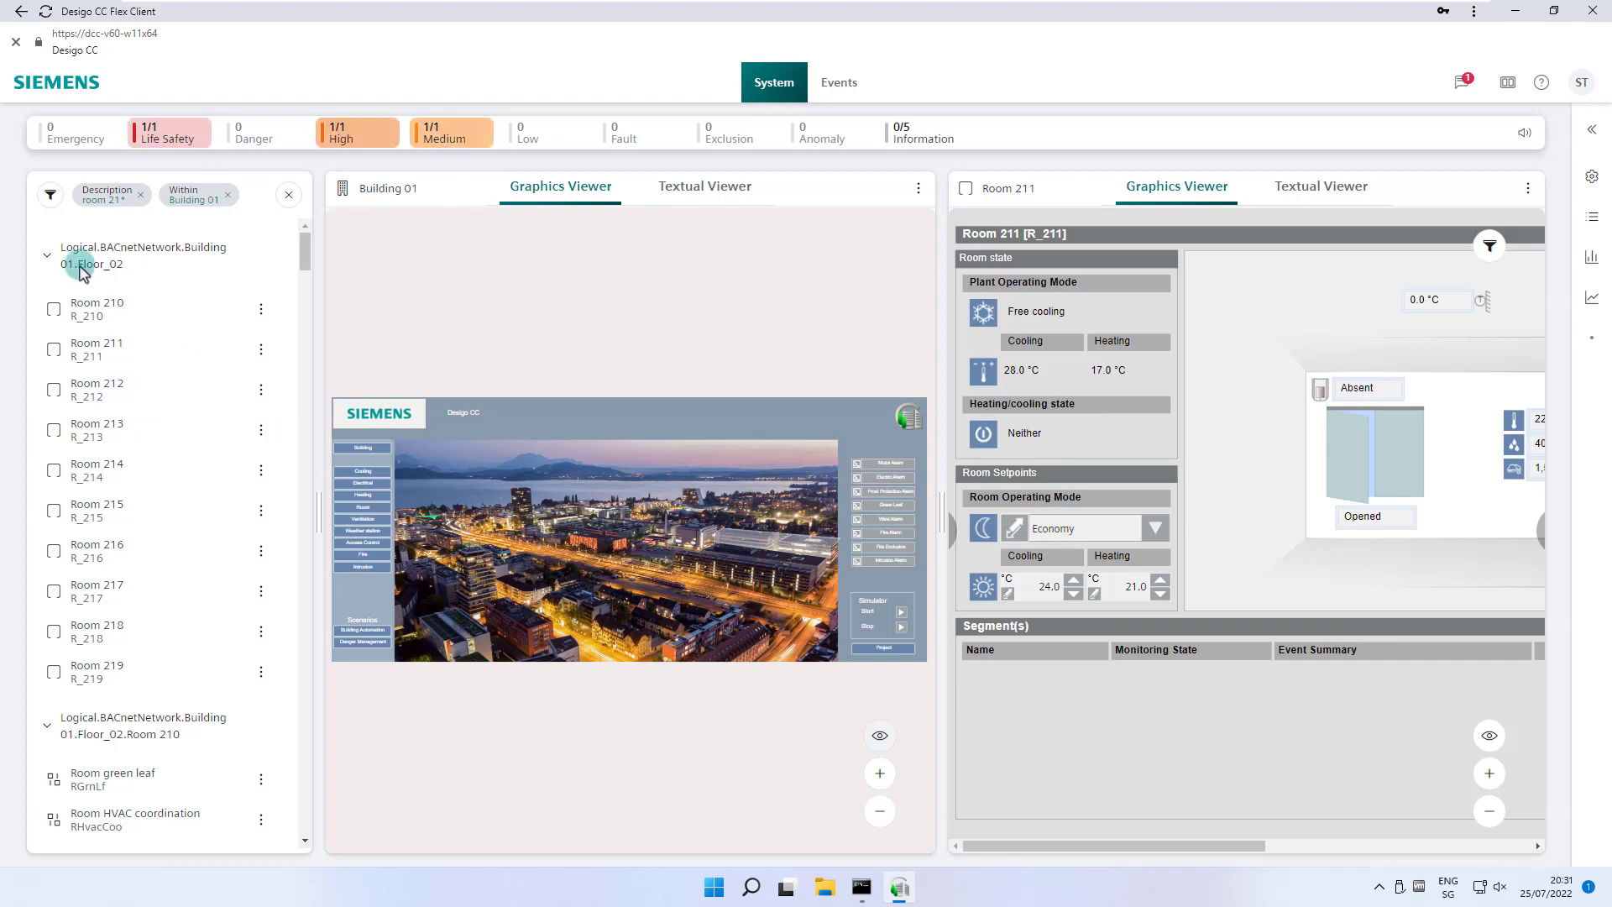
# Save the current room 21* filter as 'Room 210..219'.
pyautogui.click(50, 199)
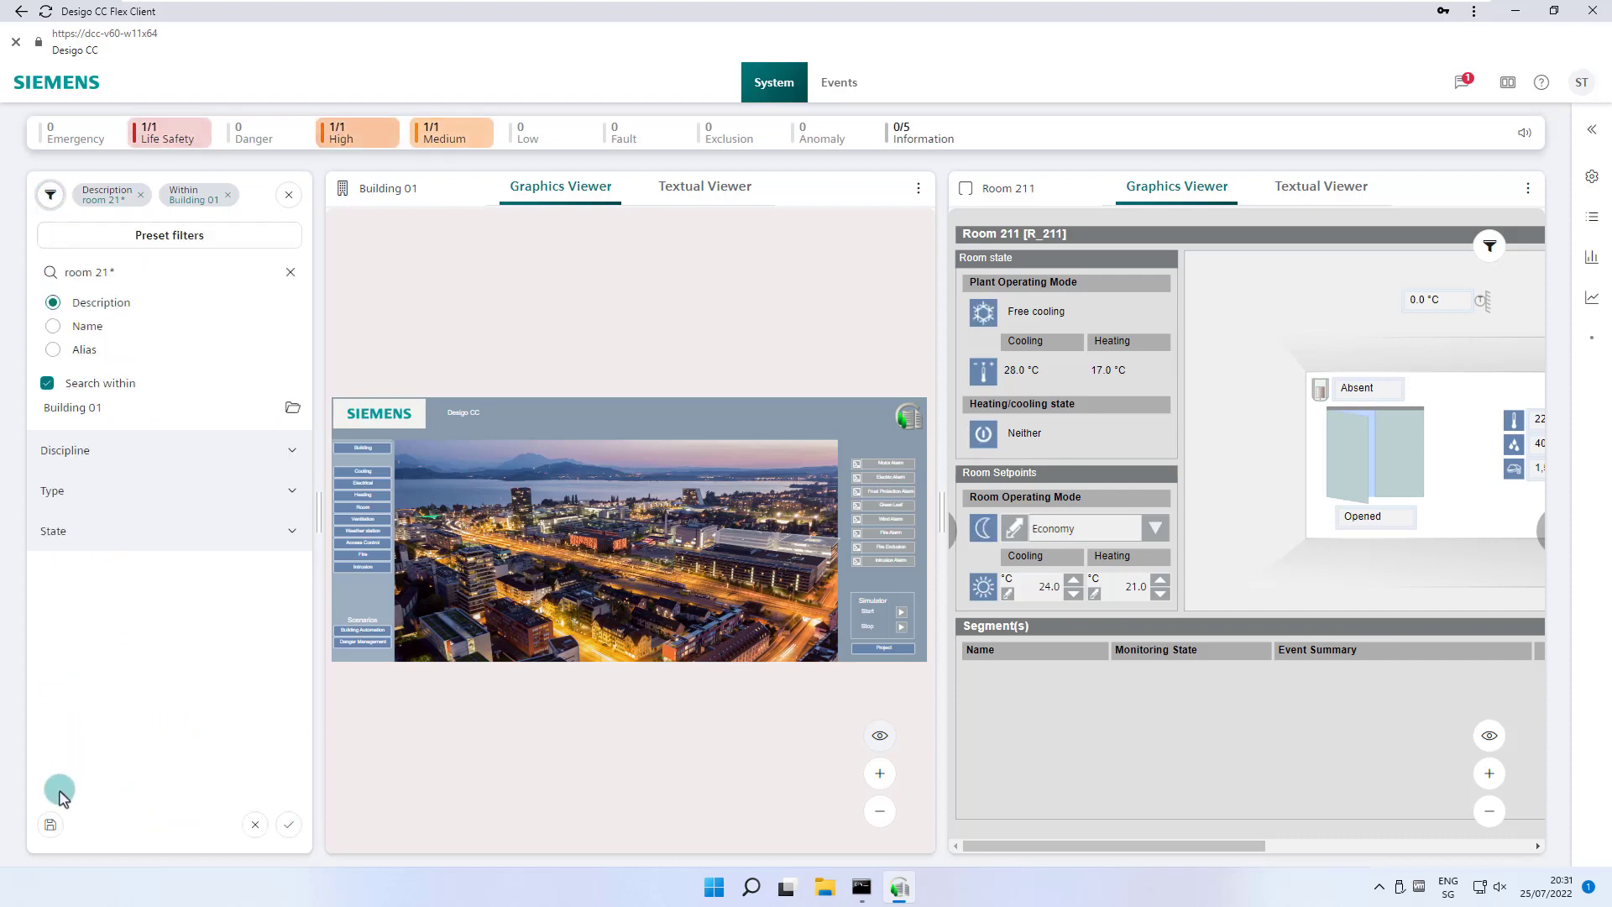
pyautogui.click(50, 824)
pyautogui.click(106, 791)
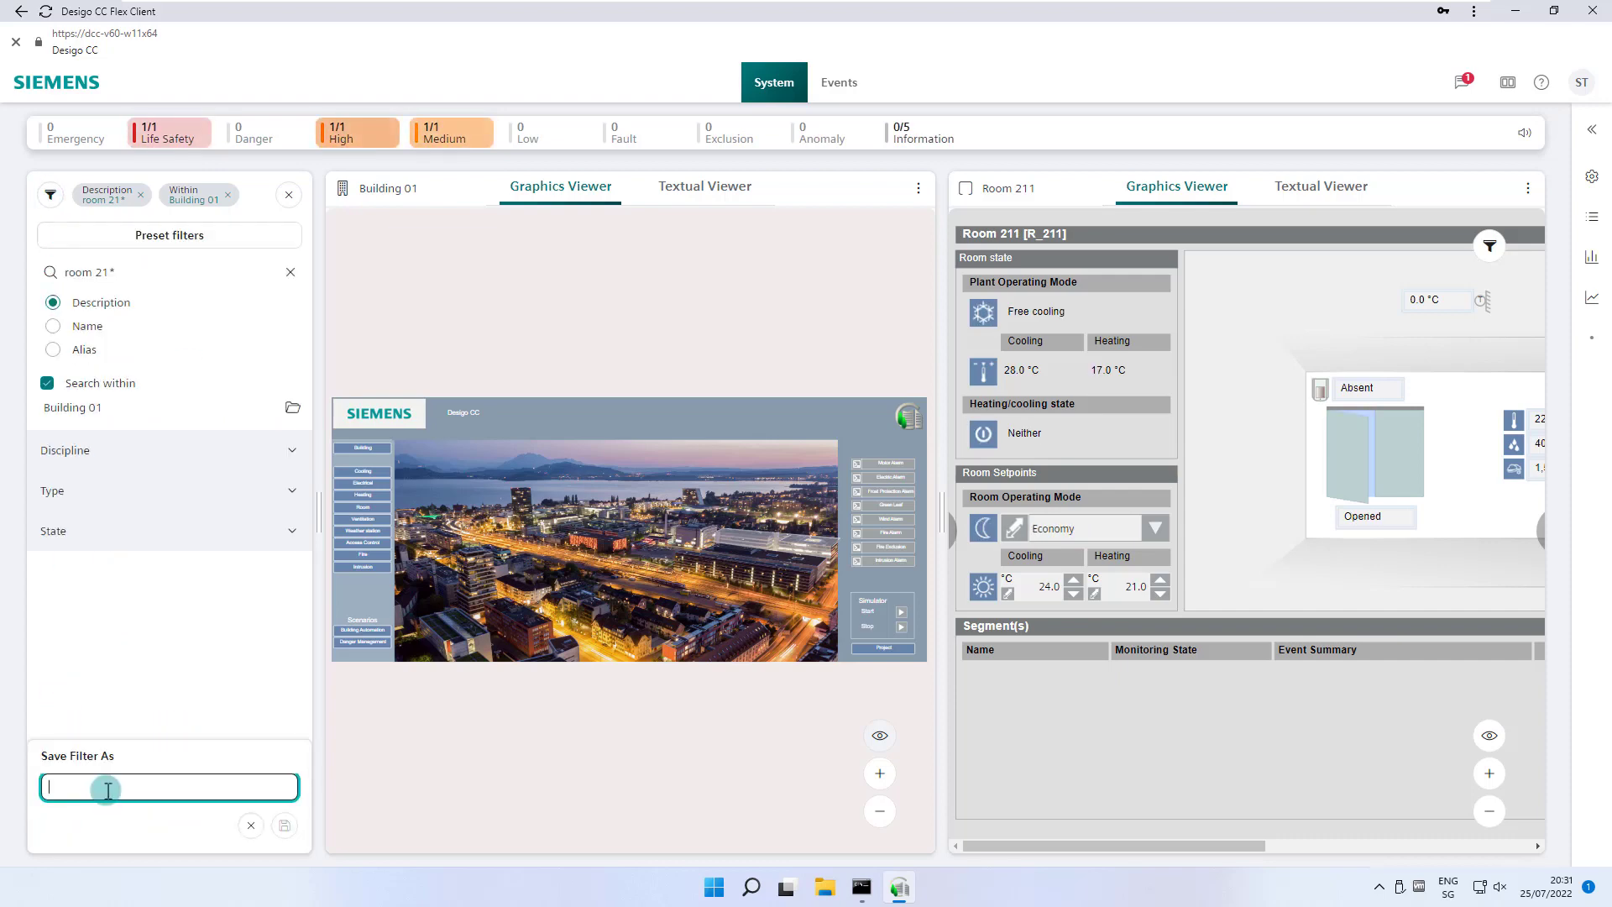
pyautogui.write('Room')
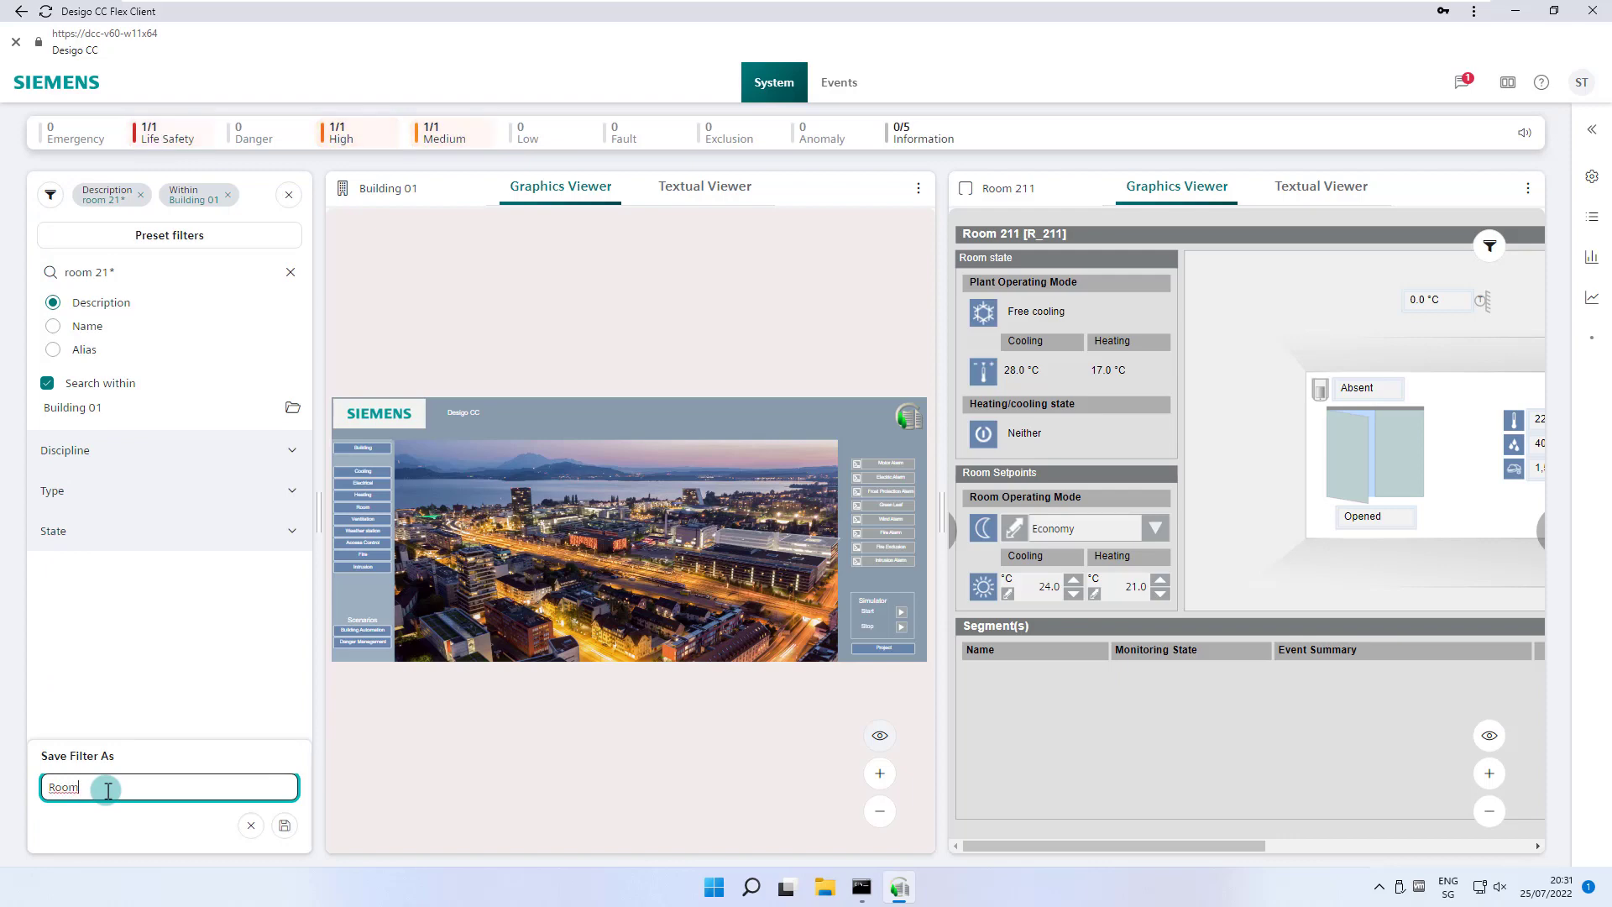
pyautogui.write(' 210.2')
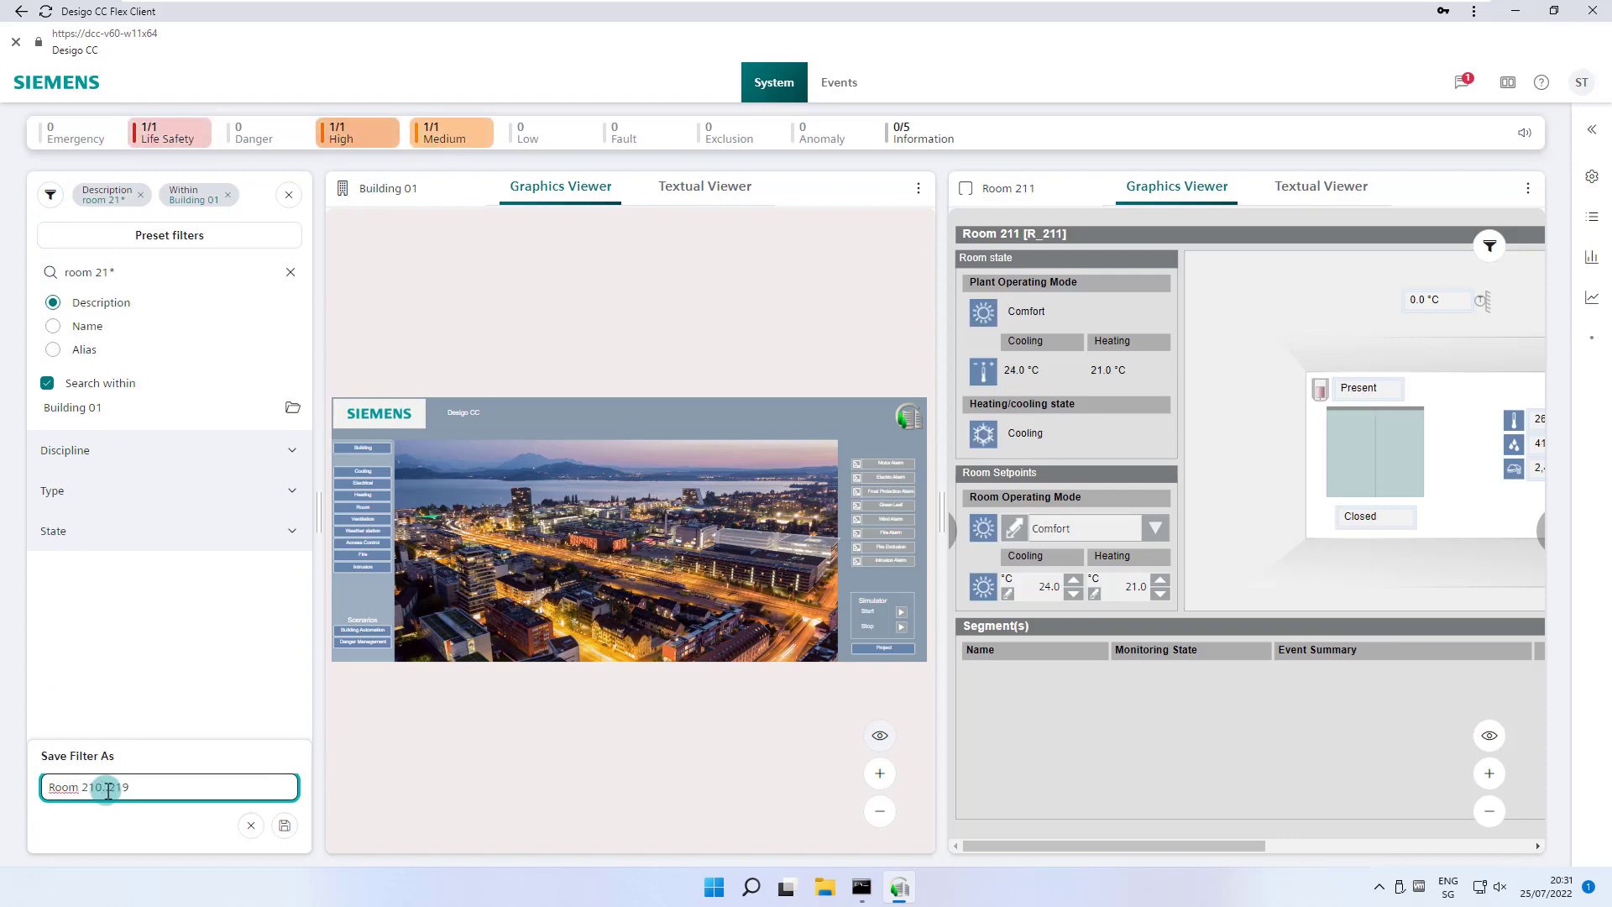
pyautogui.click(286, 825)
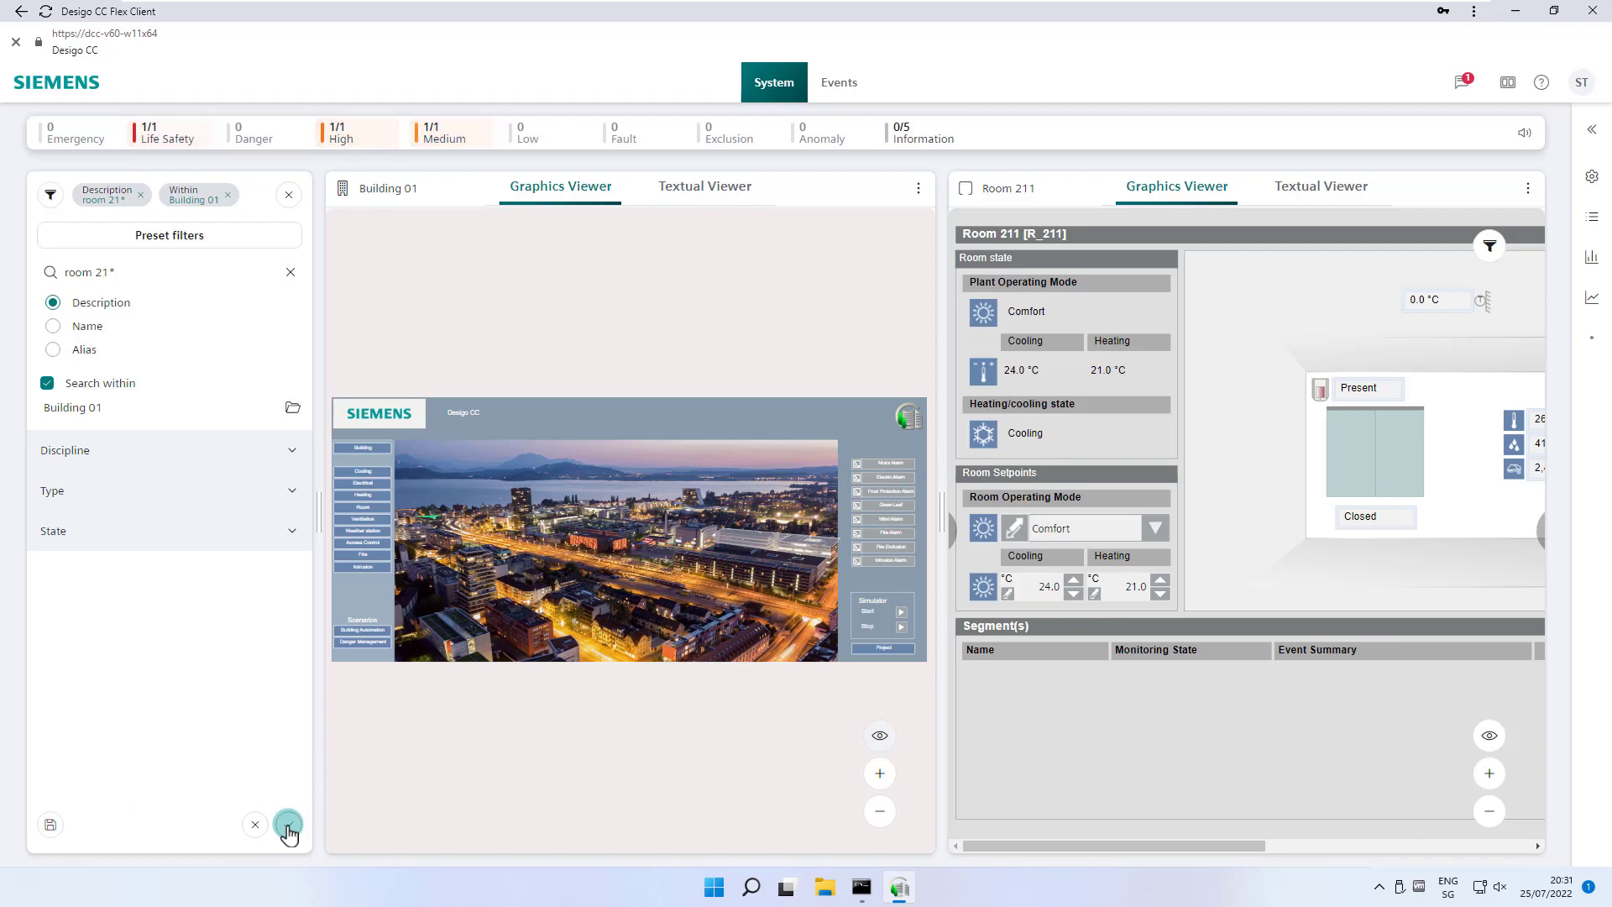
# Clear the filter, then load and apply the saved 'Room 210..219' filter again.
pyautogui.click(289, 194)
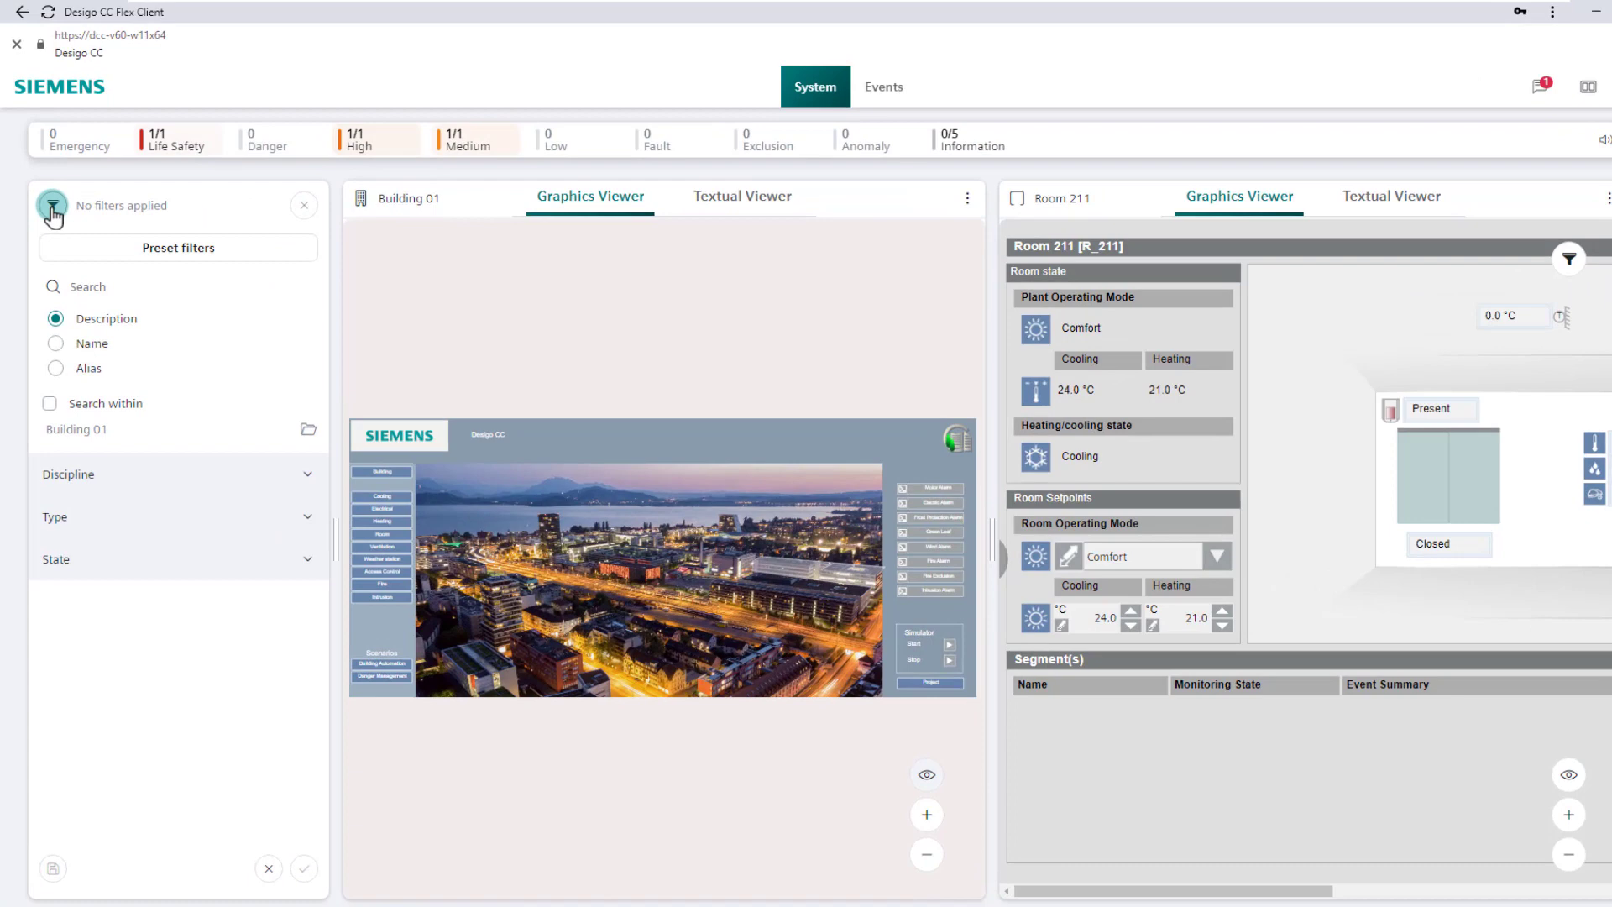
pyautogui.click(51, 196)
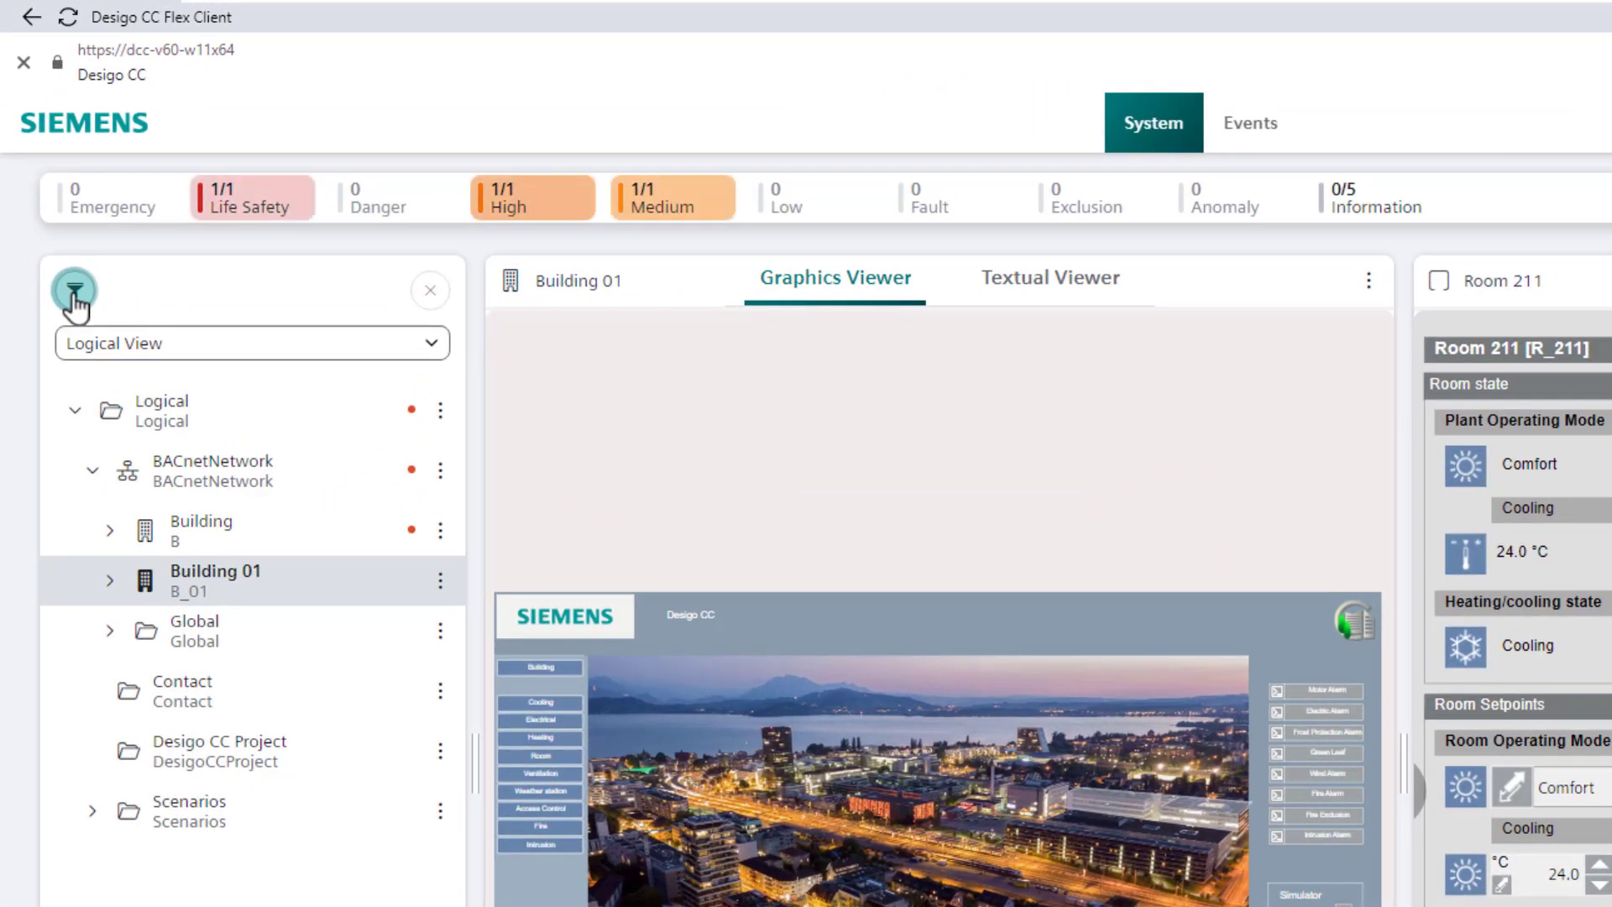
pyautogui.click(75, 294)
pyautogui.click(300, 357)
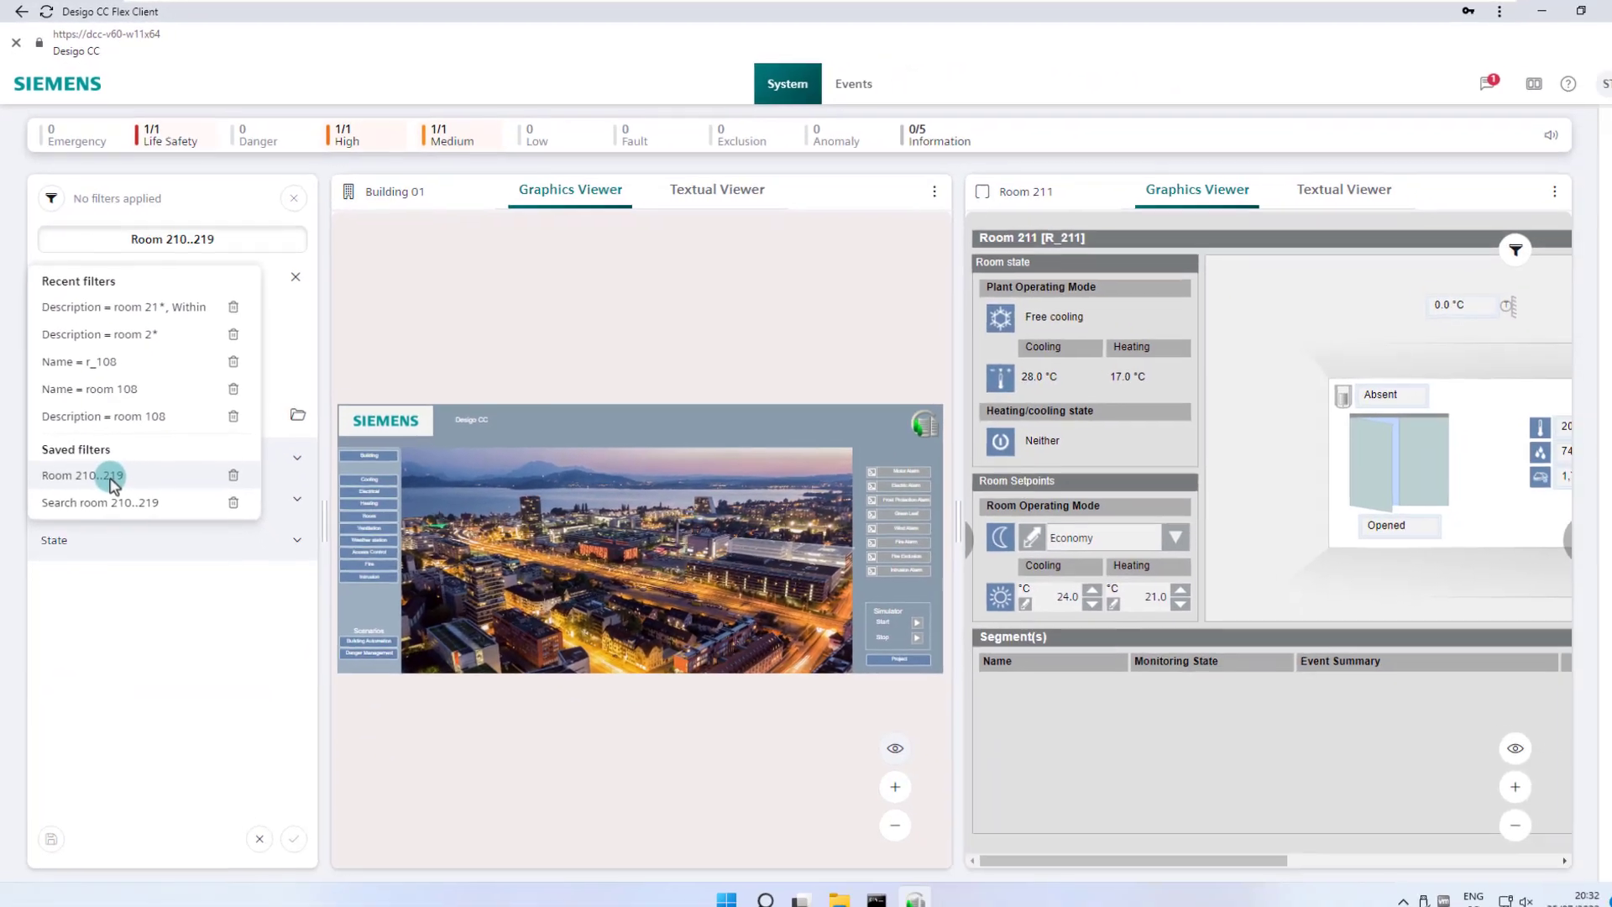
pyautogui.click(126, 696)
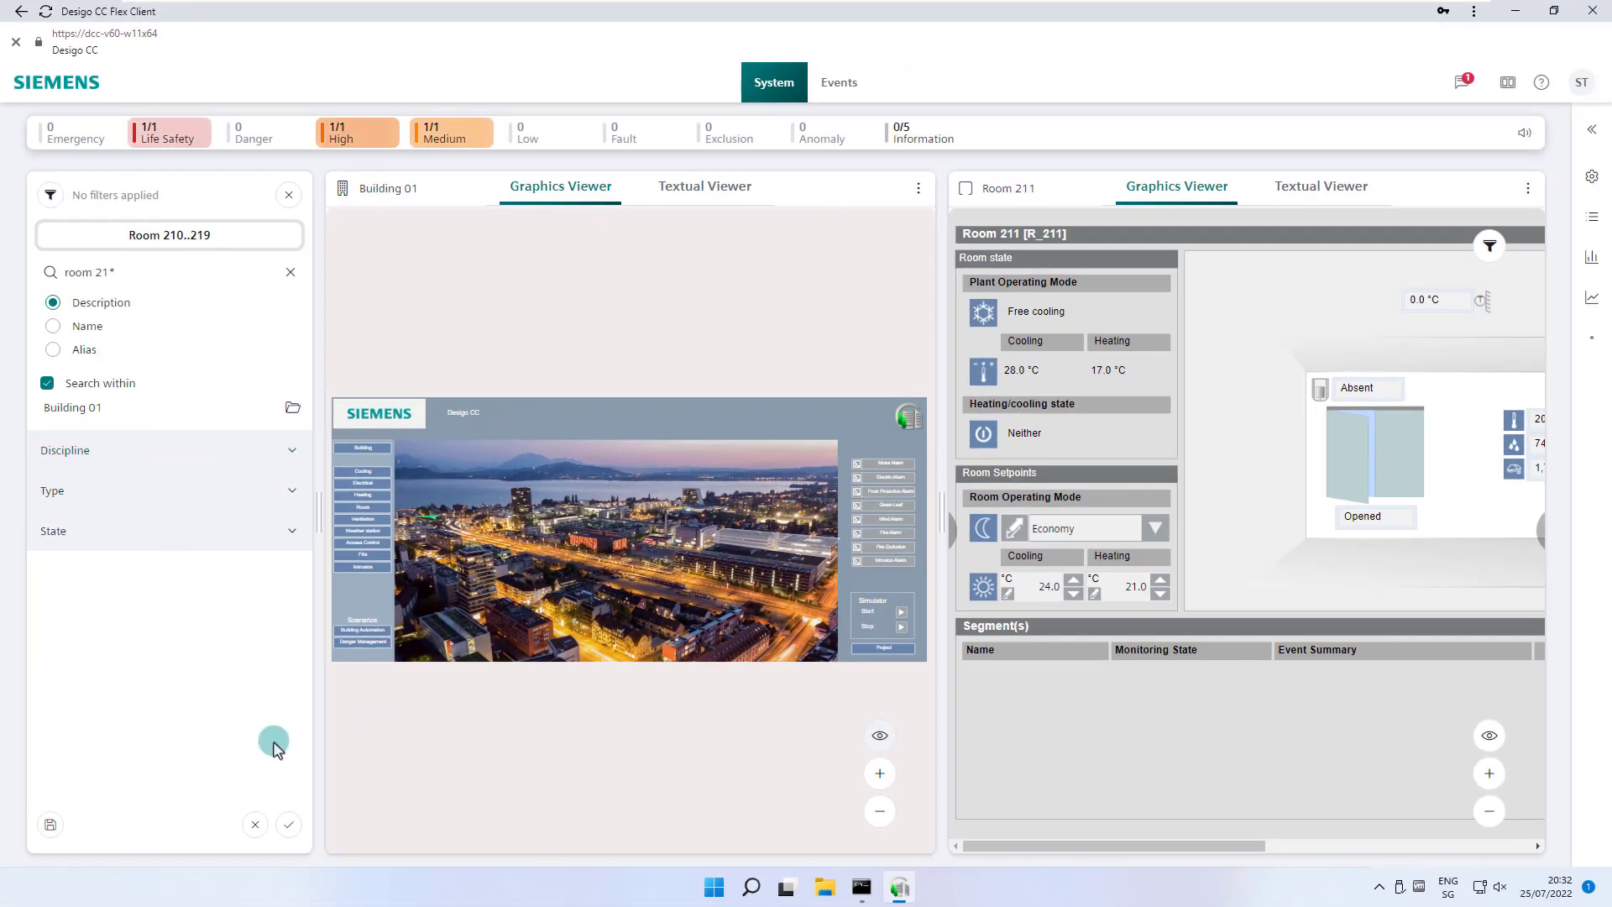
pyautogui.click(289, 831)
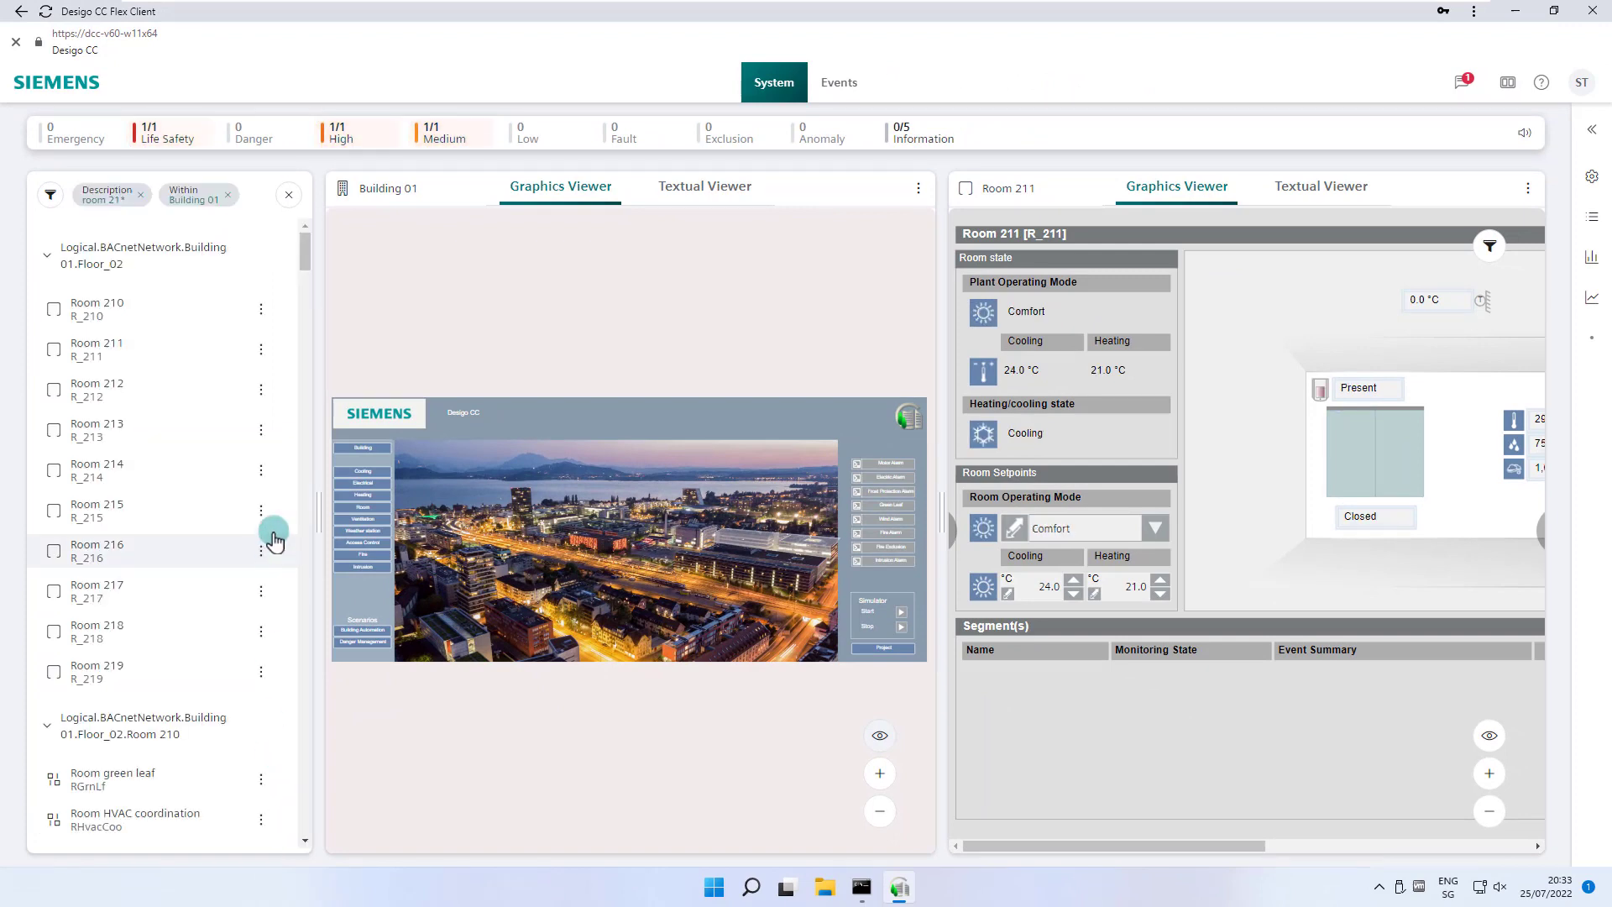
# Remove the Room 210..219 filter and expand then collapse the State filter options.
pyautogui.click(289, 195)
pyautogui.click(52, 196)
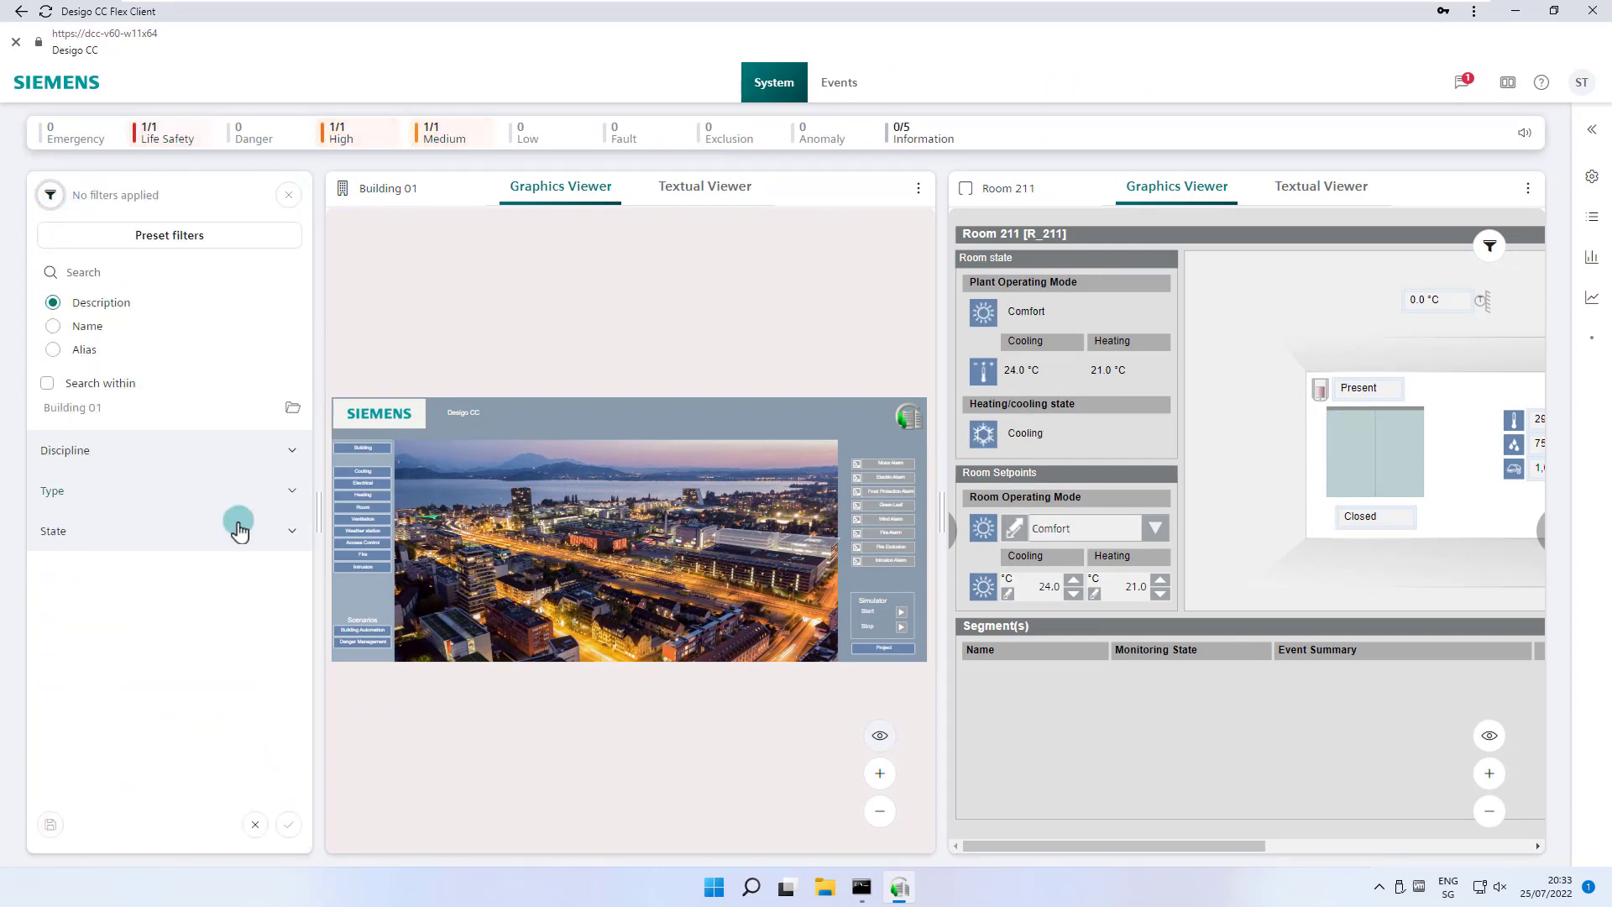
pyautogui.click(281, 530)
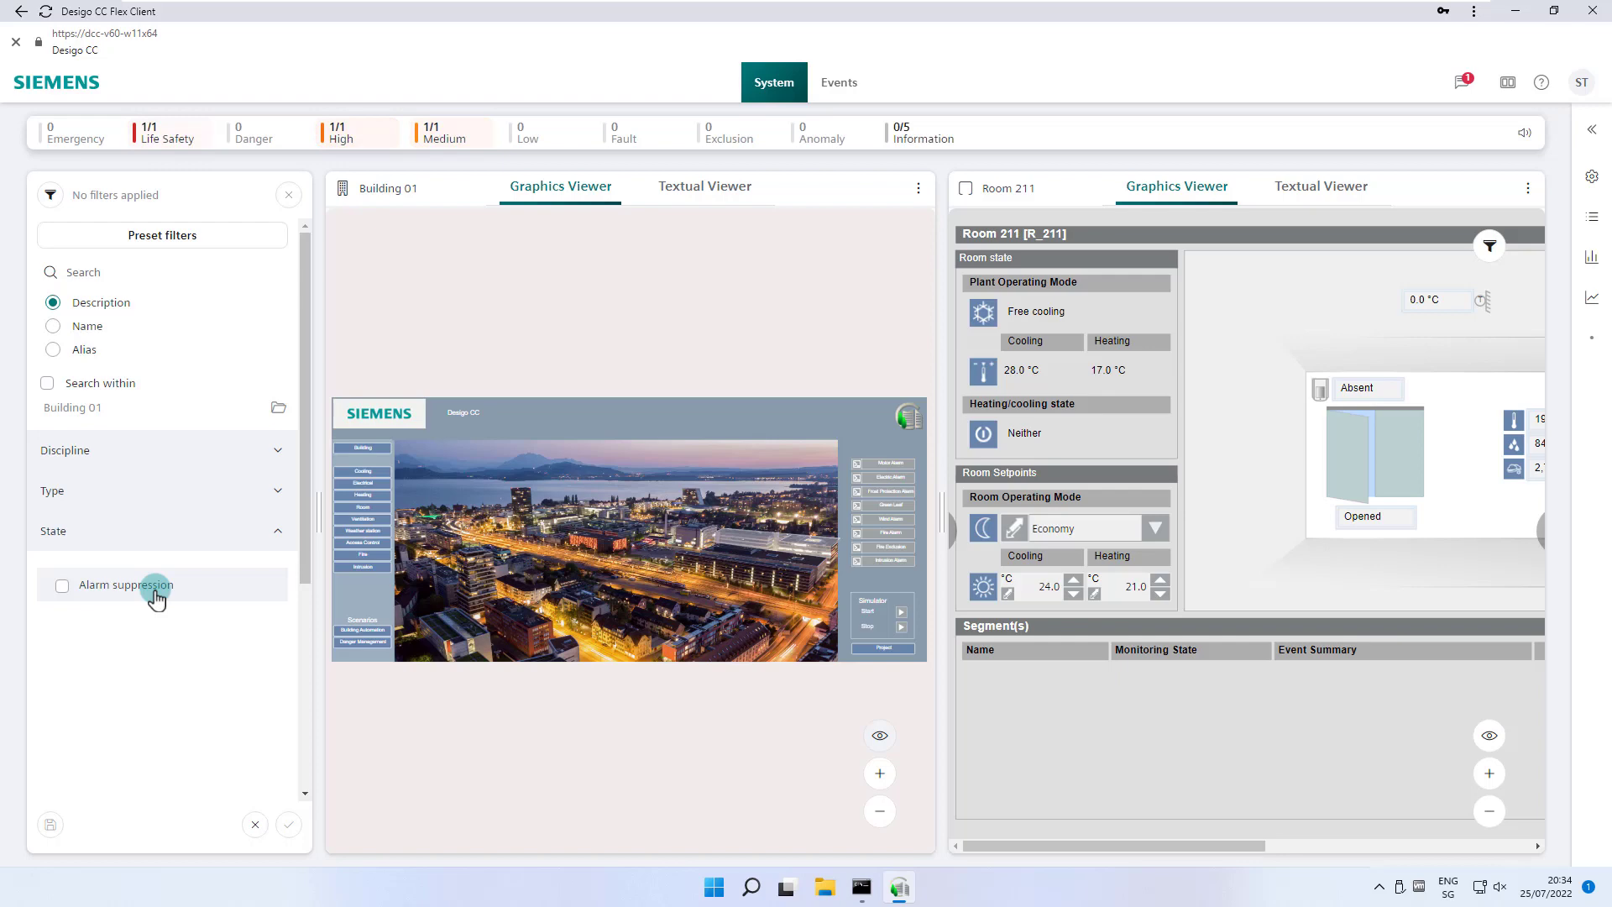
pyautogui.click(225, 534)
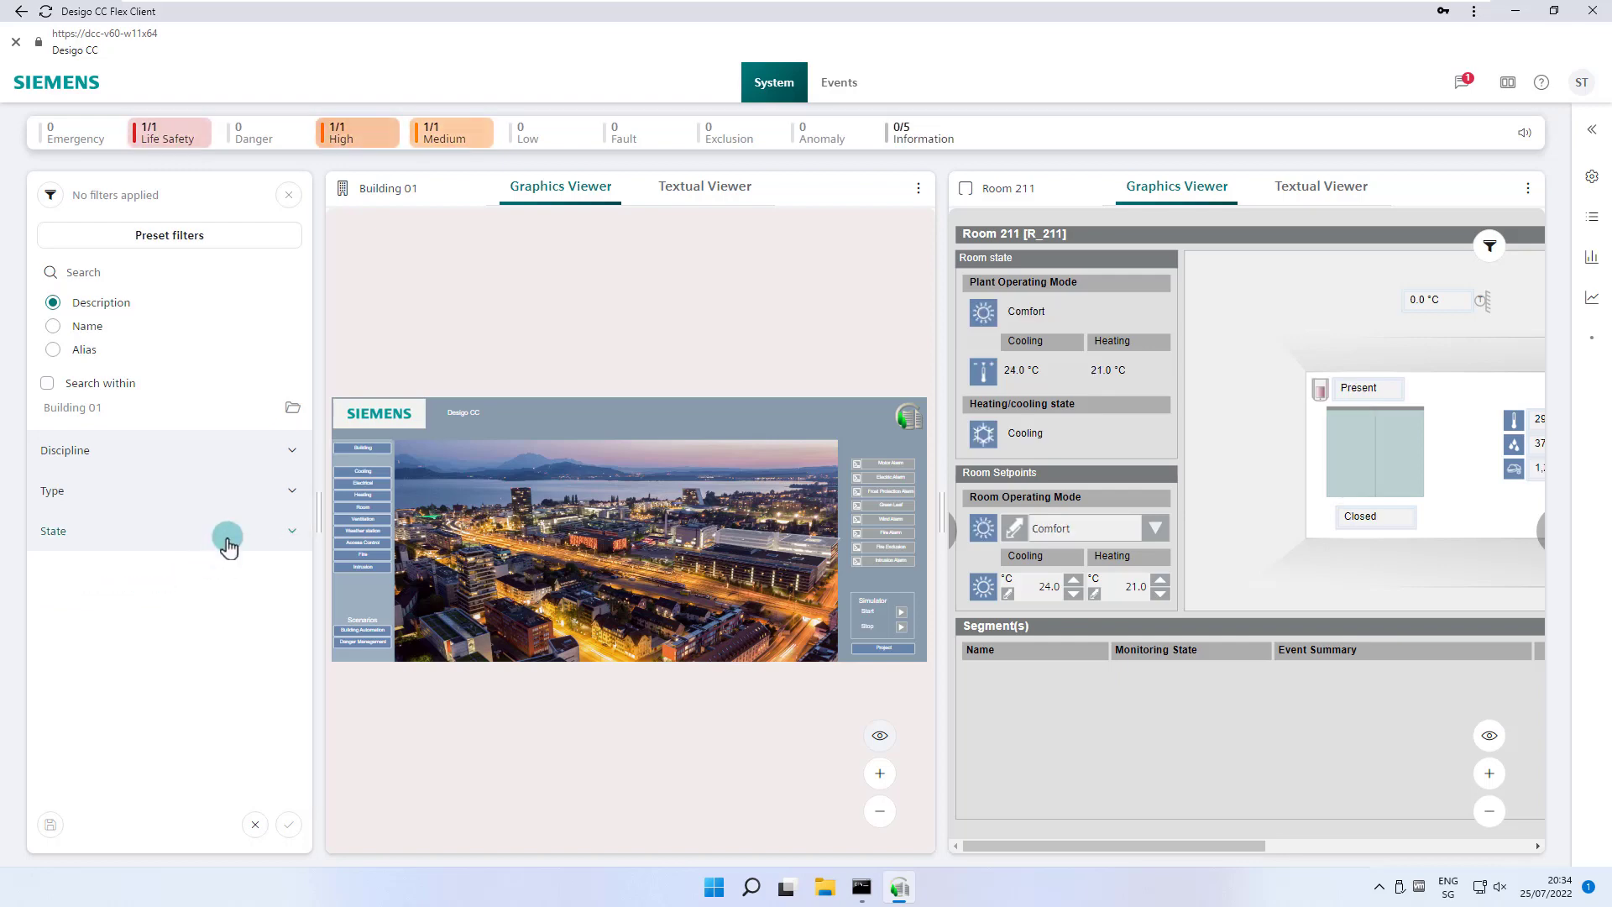
# Narrow the tree pane and drill into Building and its Electrical plants.
pyautogui.click(49, 195)
pyautogui.click(130, 239)
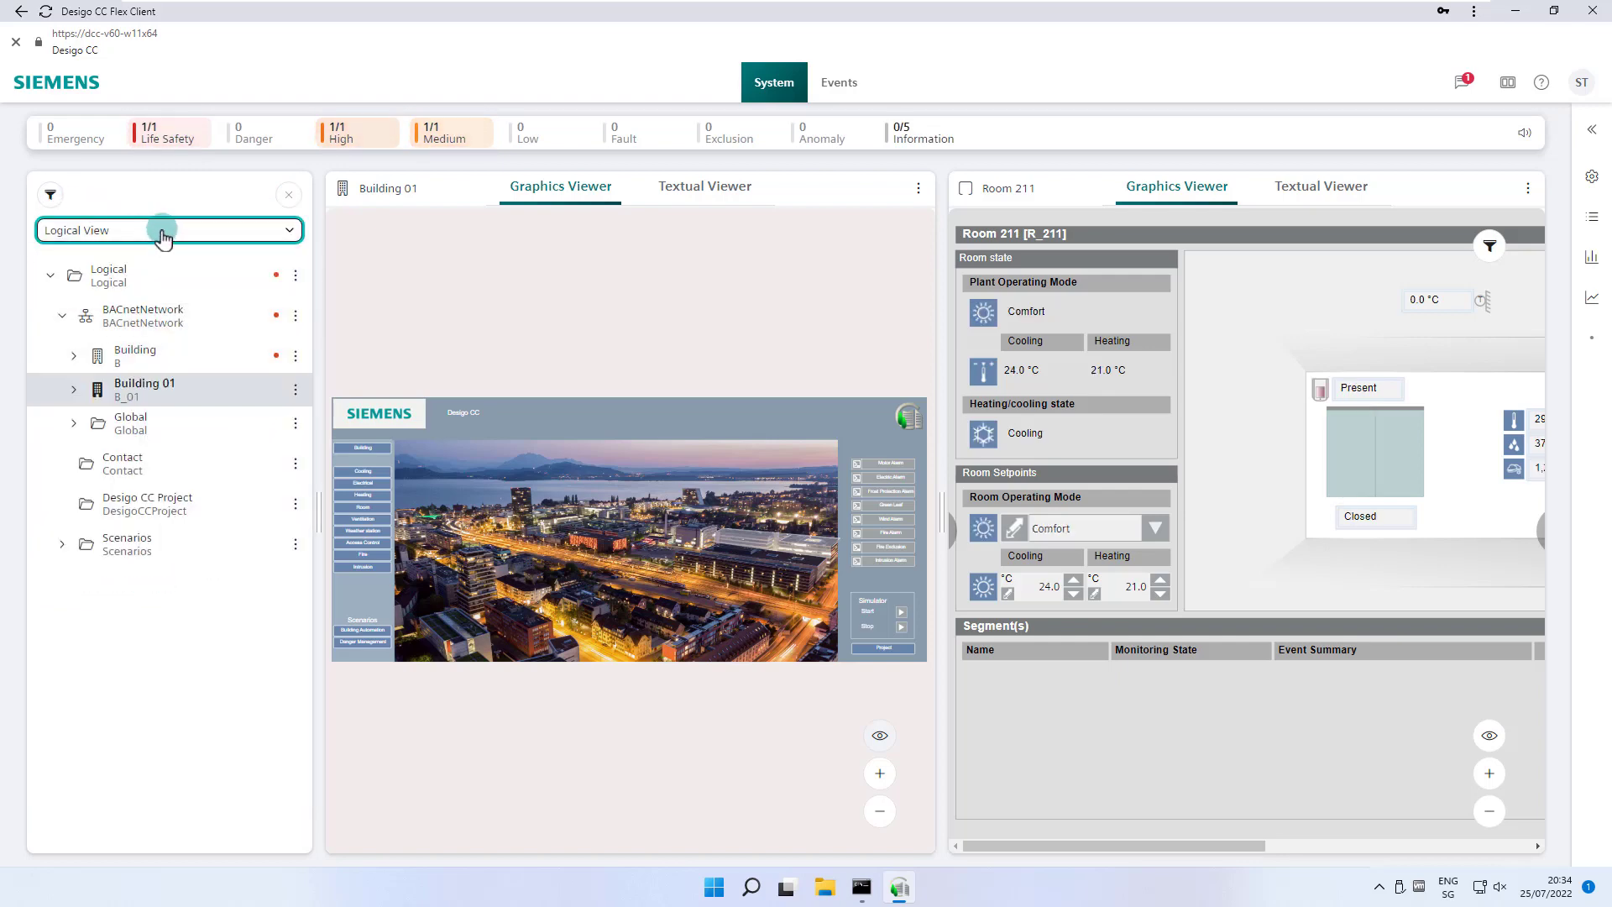
pyautogui.moveTo(318, 574); pyautogui.dragTo(238, 578)
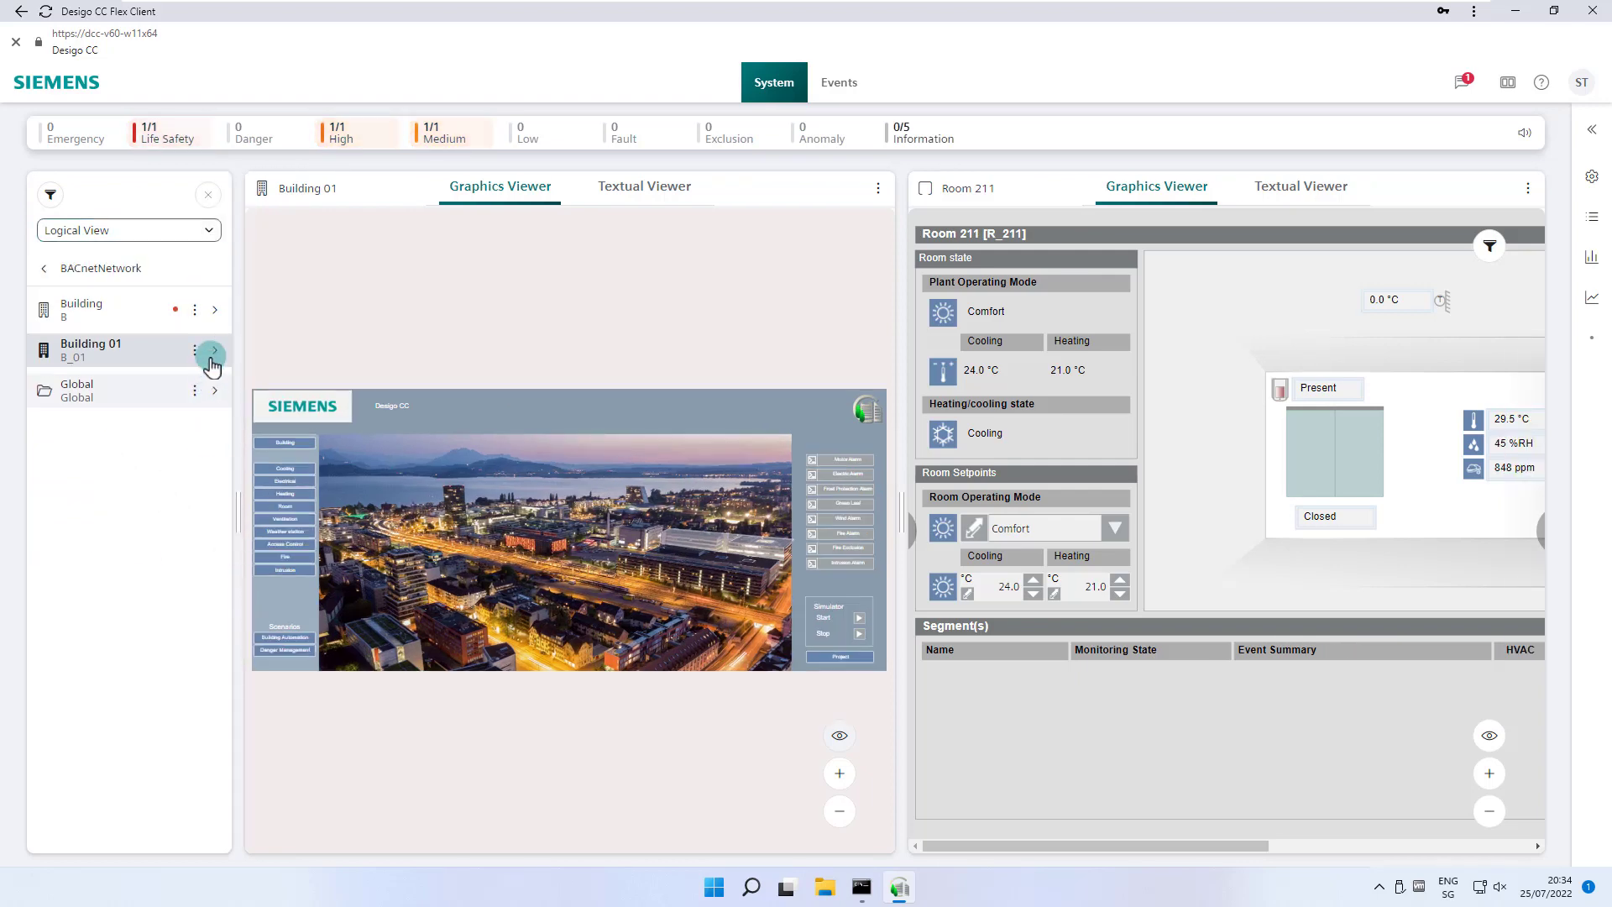
pyautogui.click(215, 310)
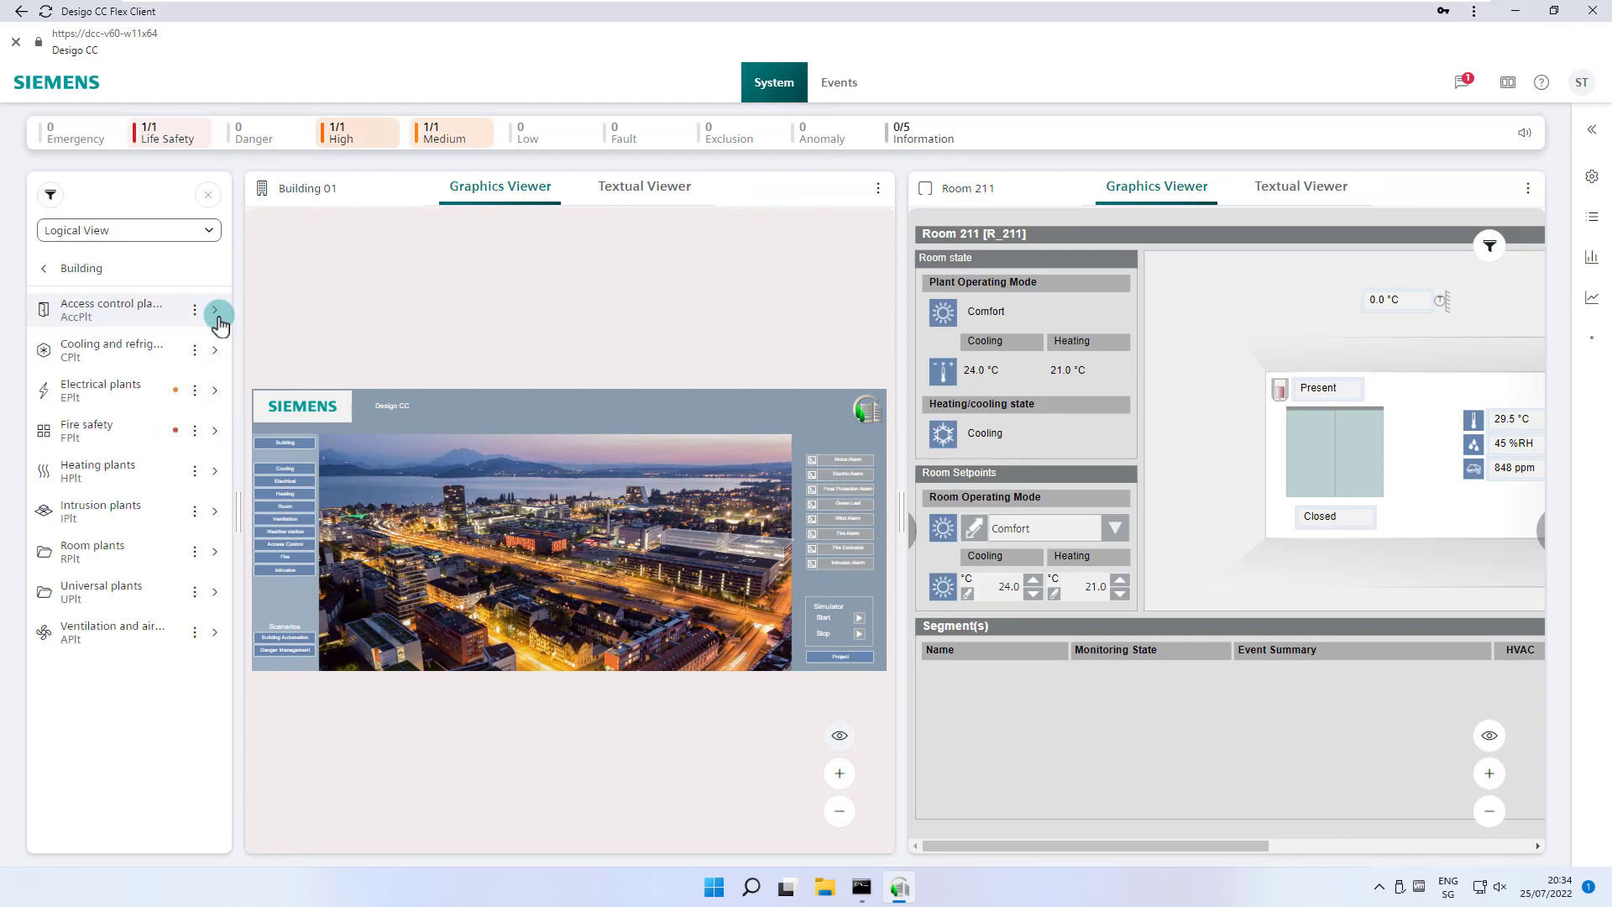
pyautogui.click(215, 394)
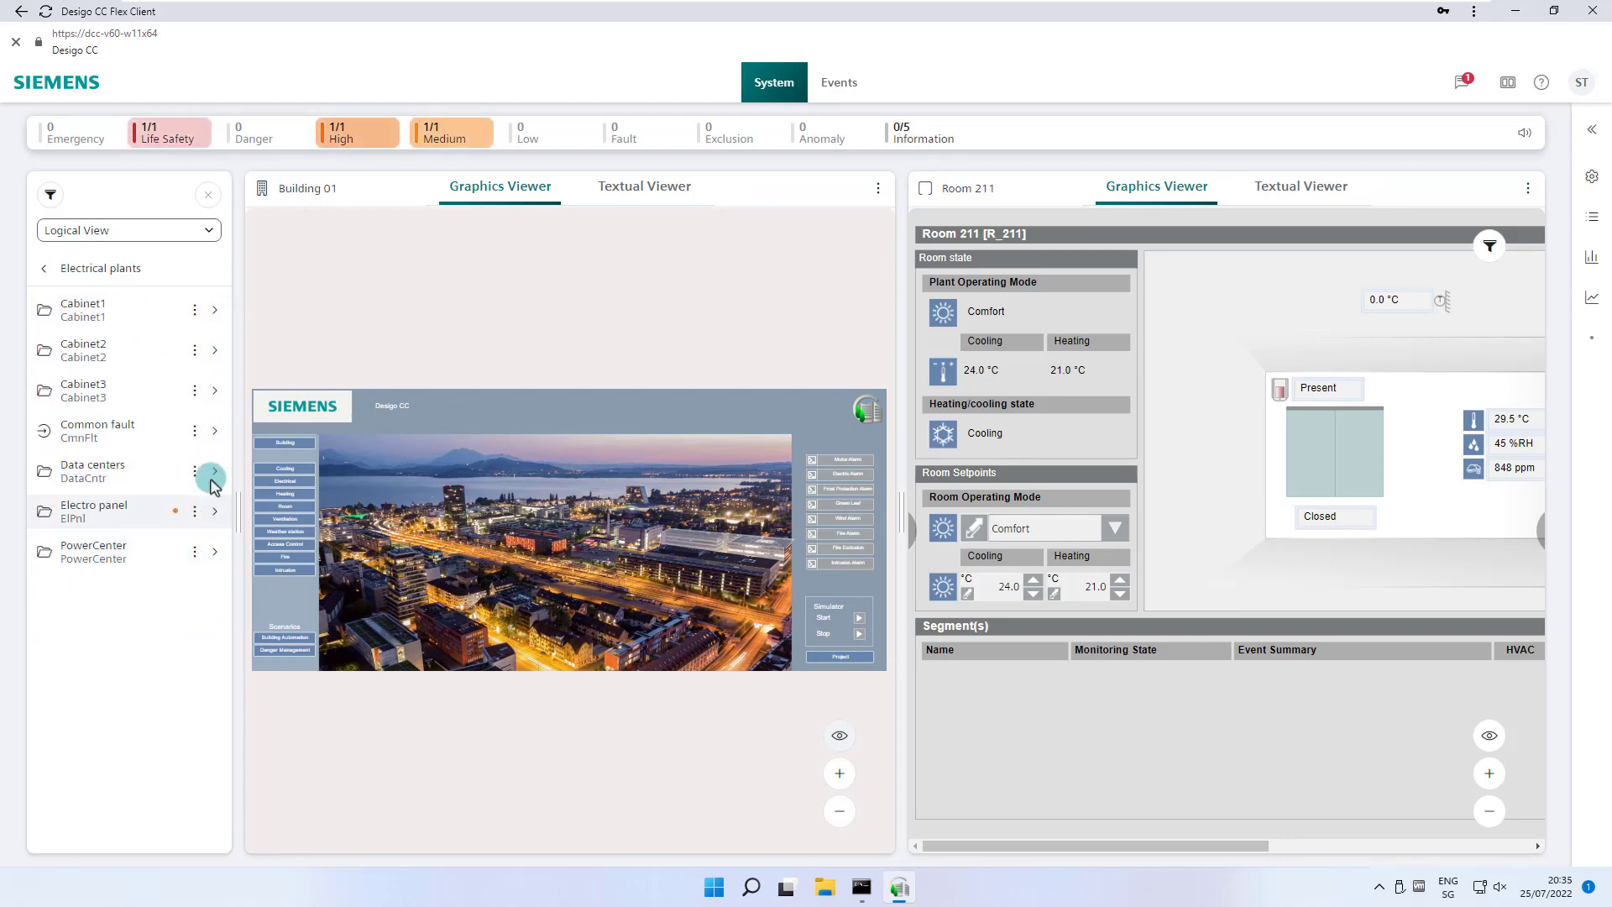
# Go back up, drill into Building 01 > Floor_02 > Room 204, then return to Building 01's floors.
pyautogui.click(44, 269)
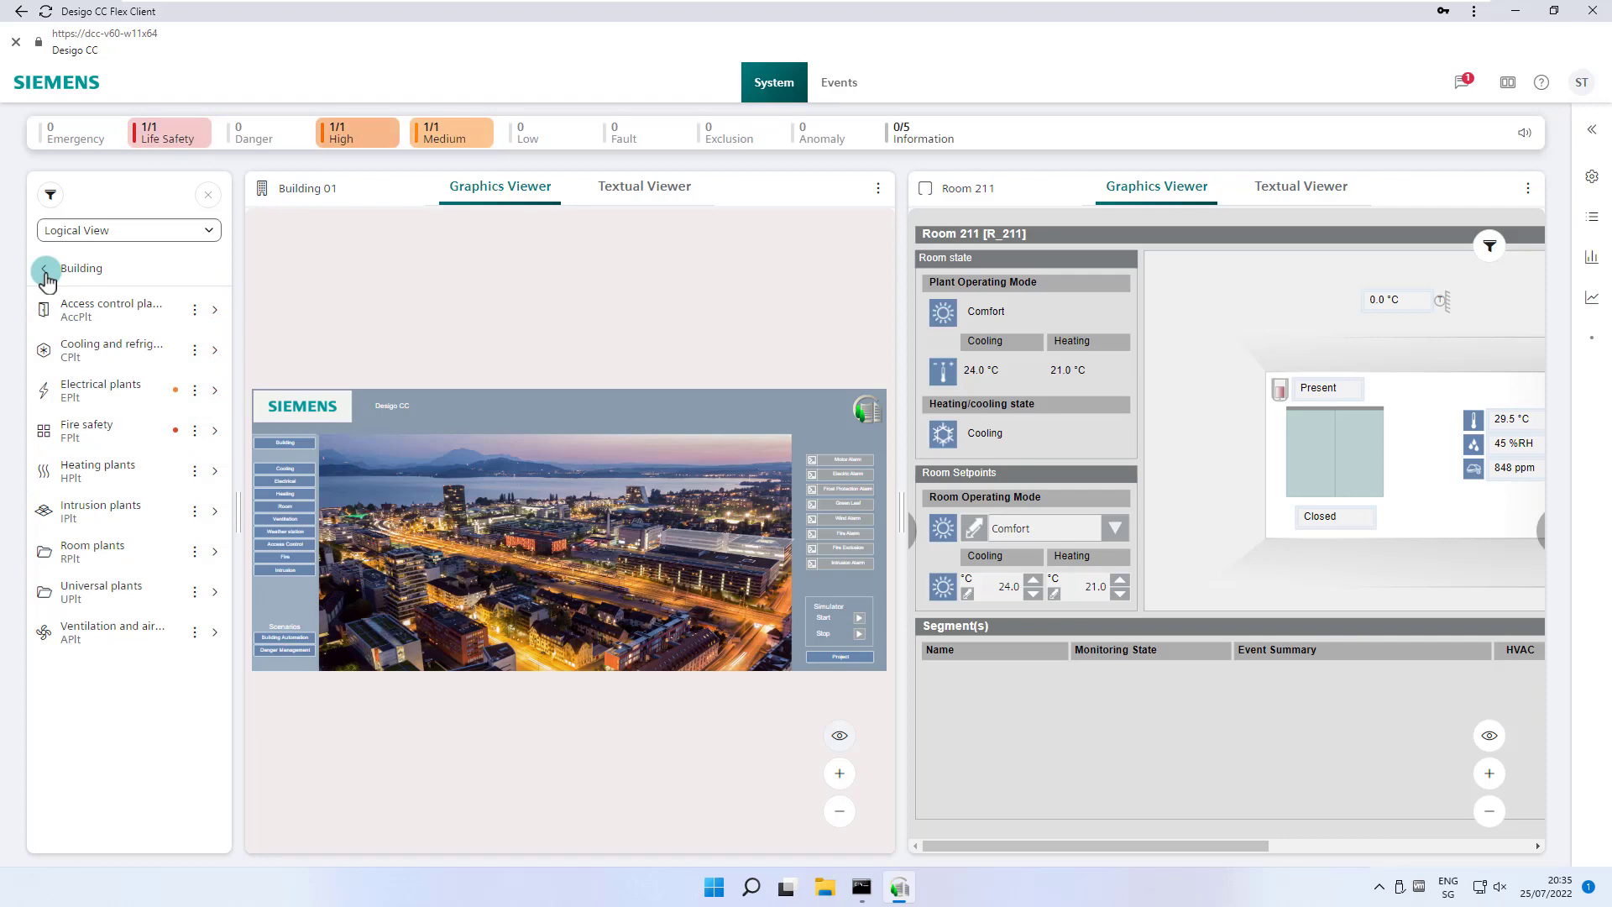
pyautogui.click(44, 268)
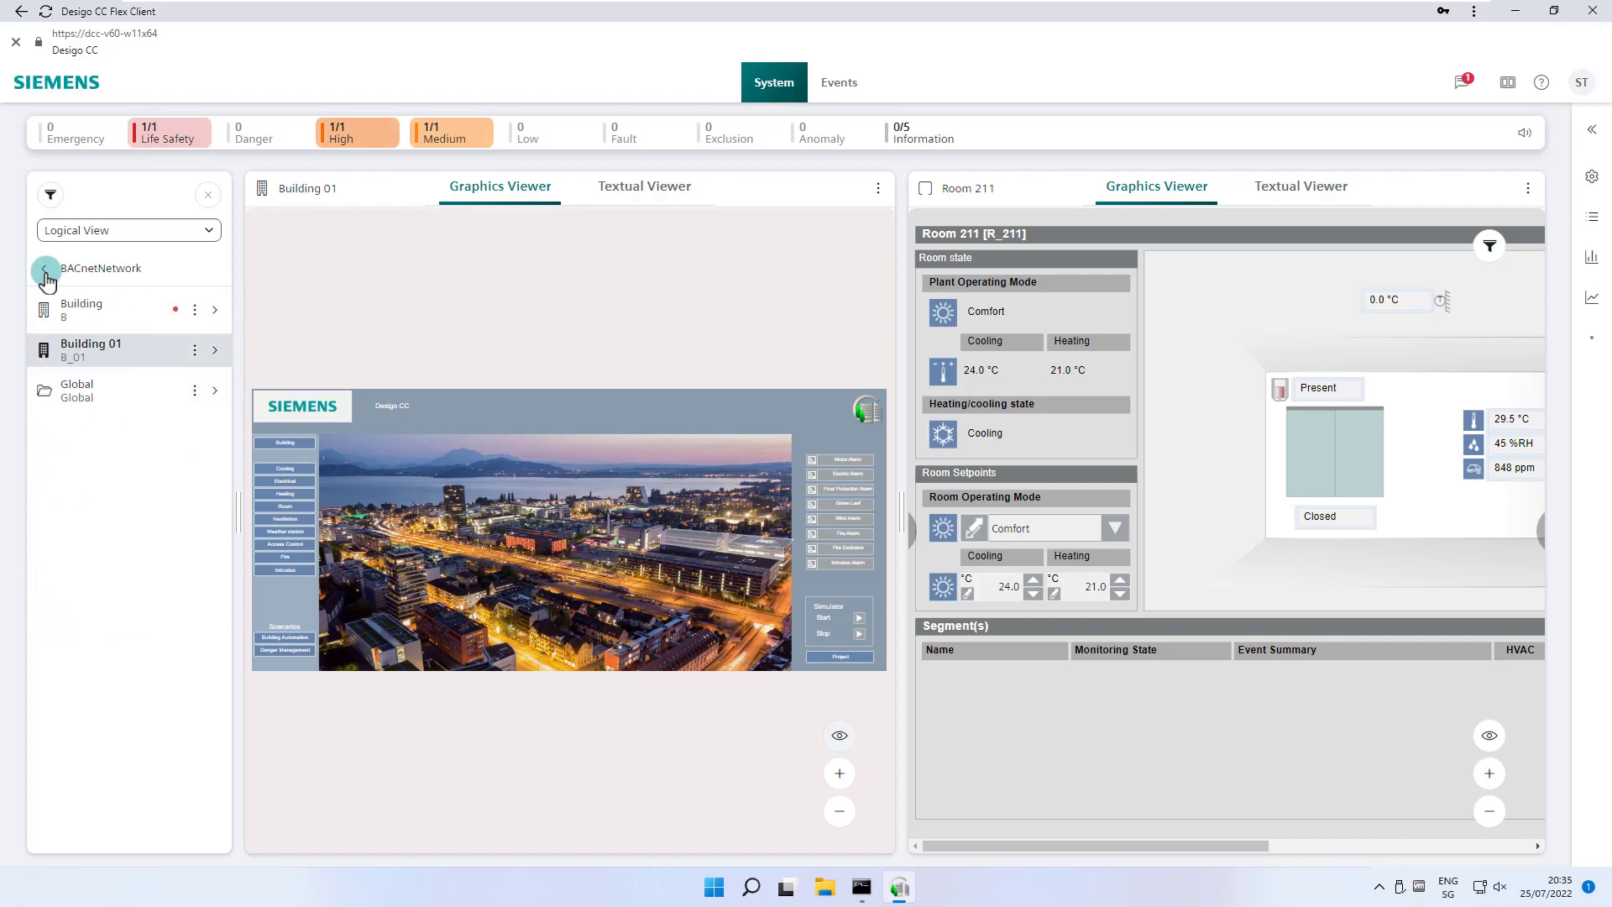
pyautogui.click(214, 368)
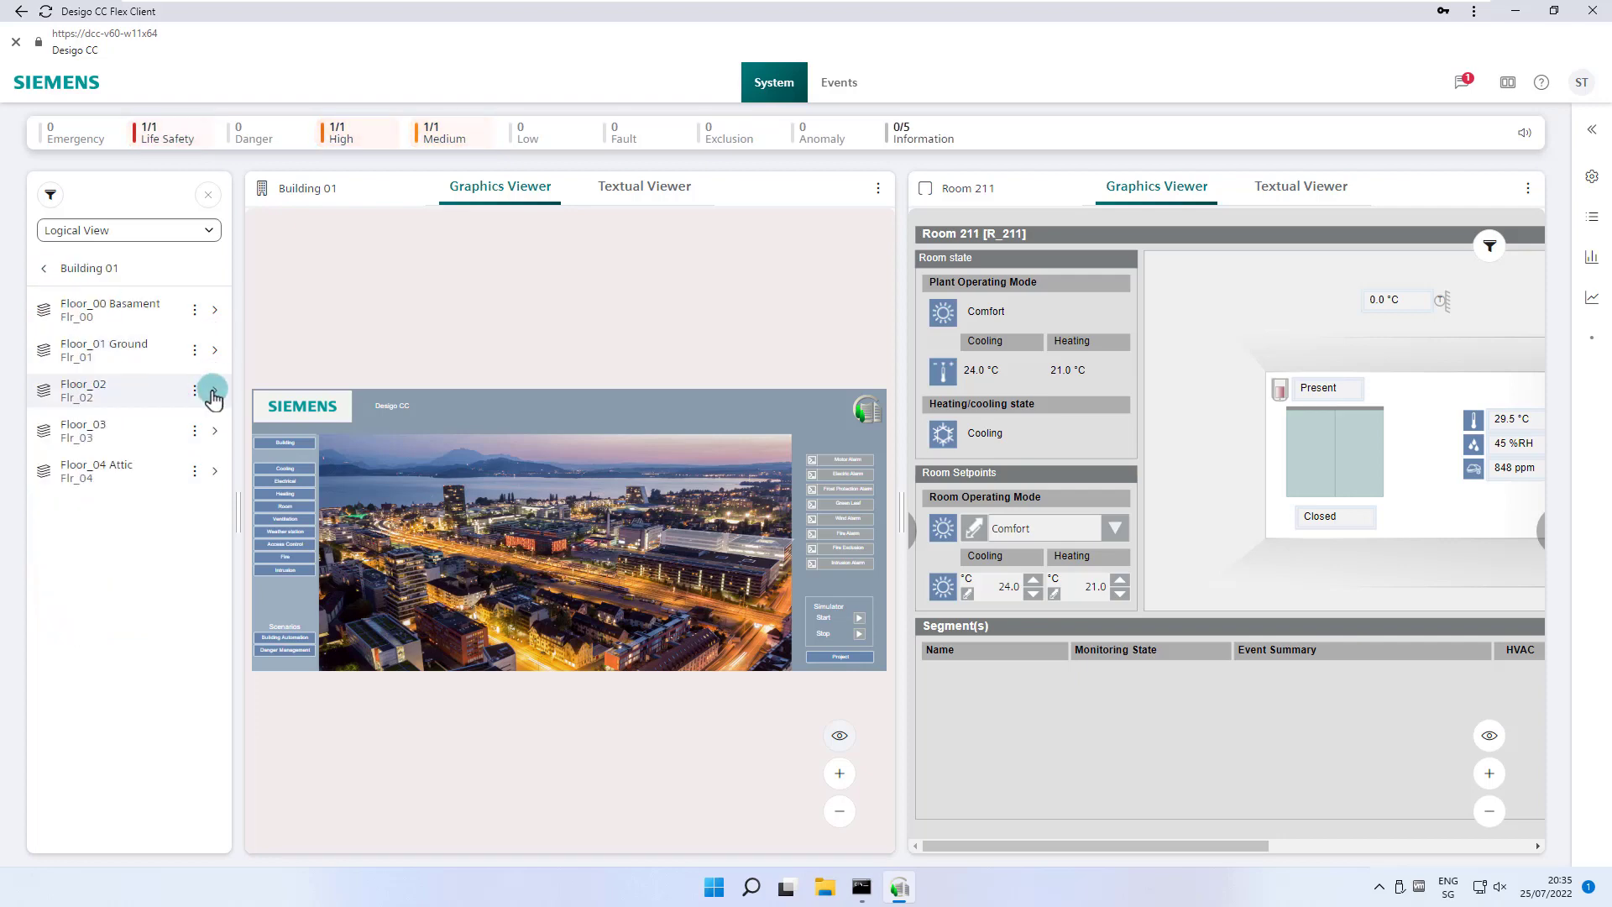
pyautogui.click(214, 390)
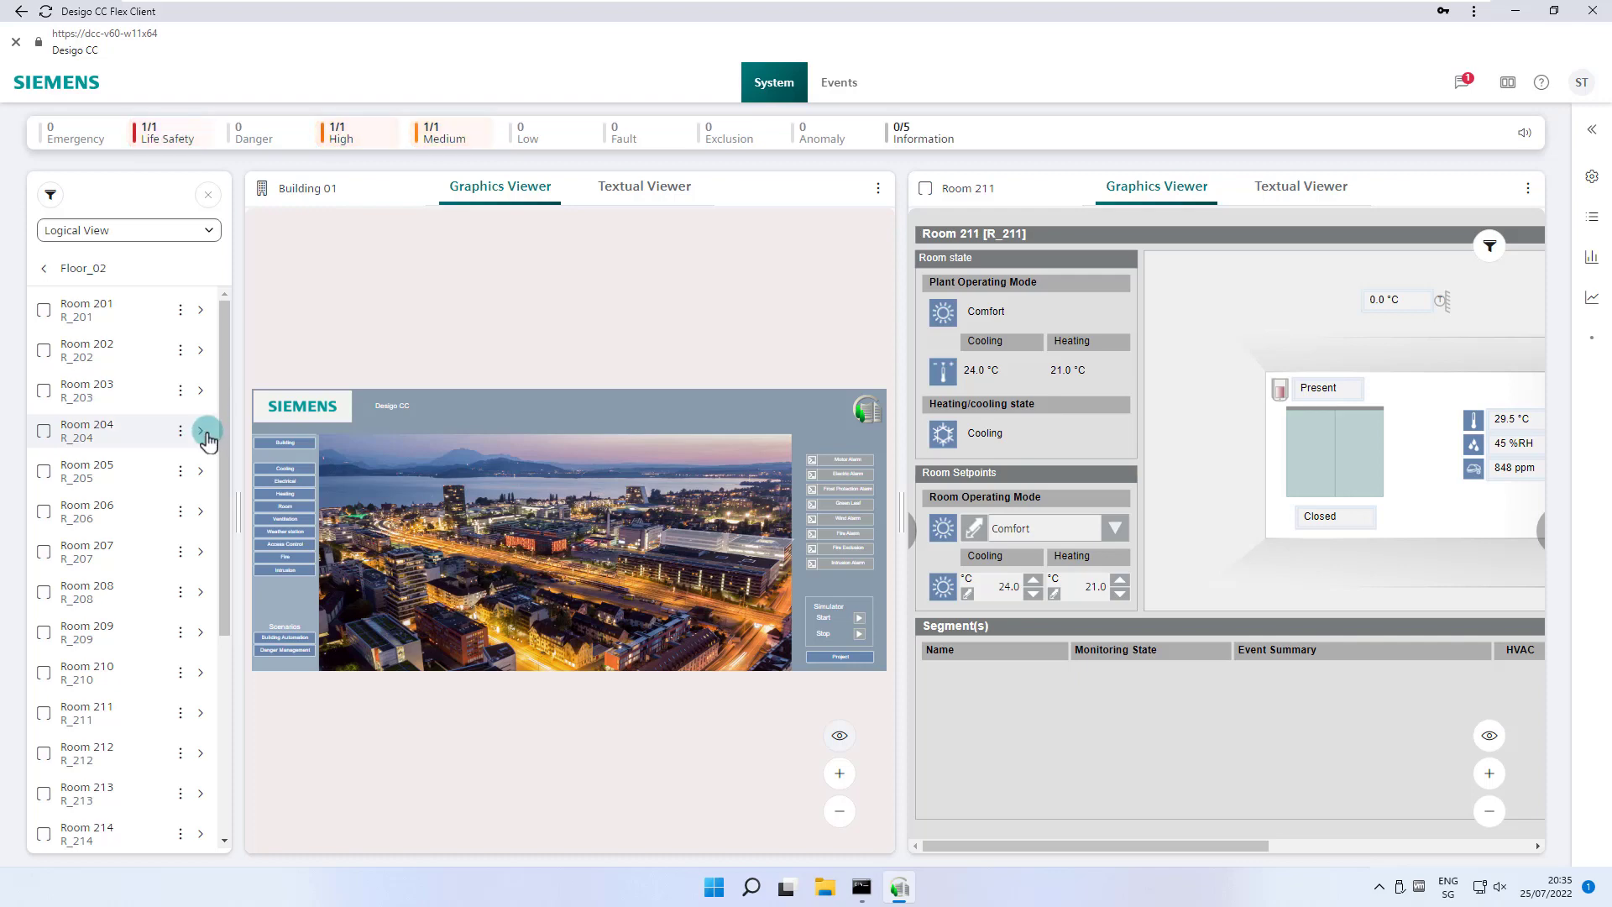
pyautogui.click(204, 432)
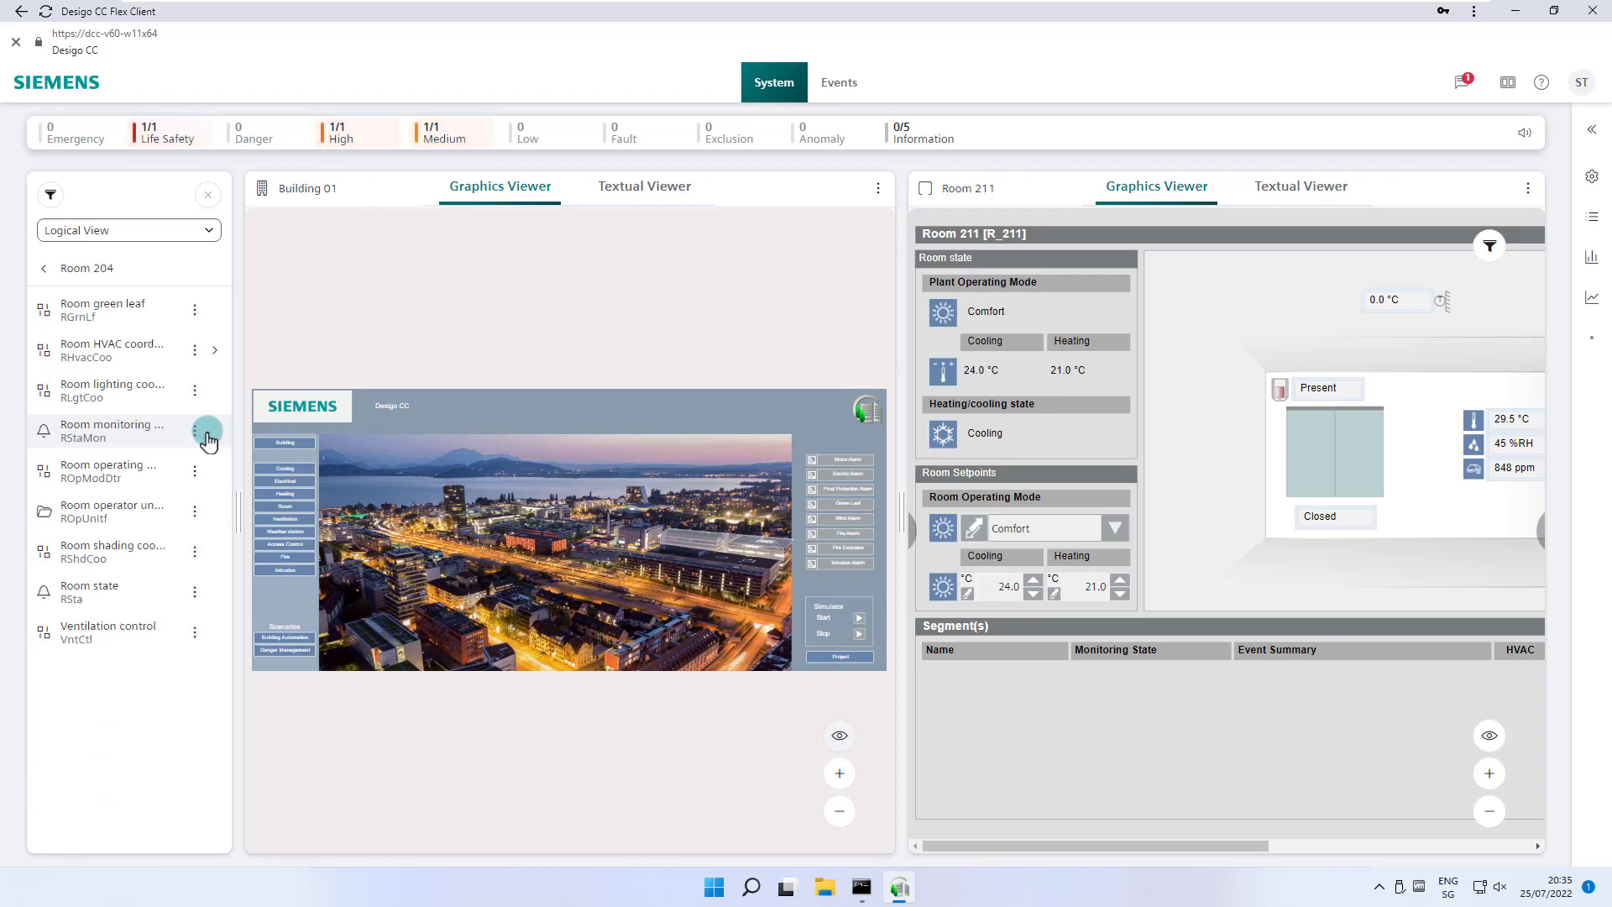
pyautogui.click(43, 268)
pyautogui.click(44, 268)
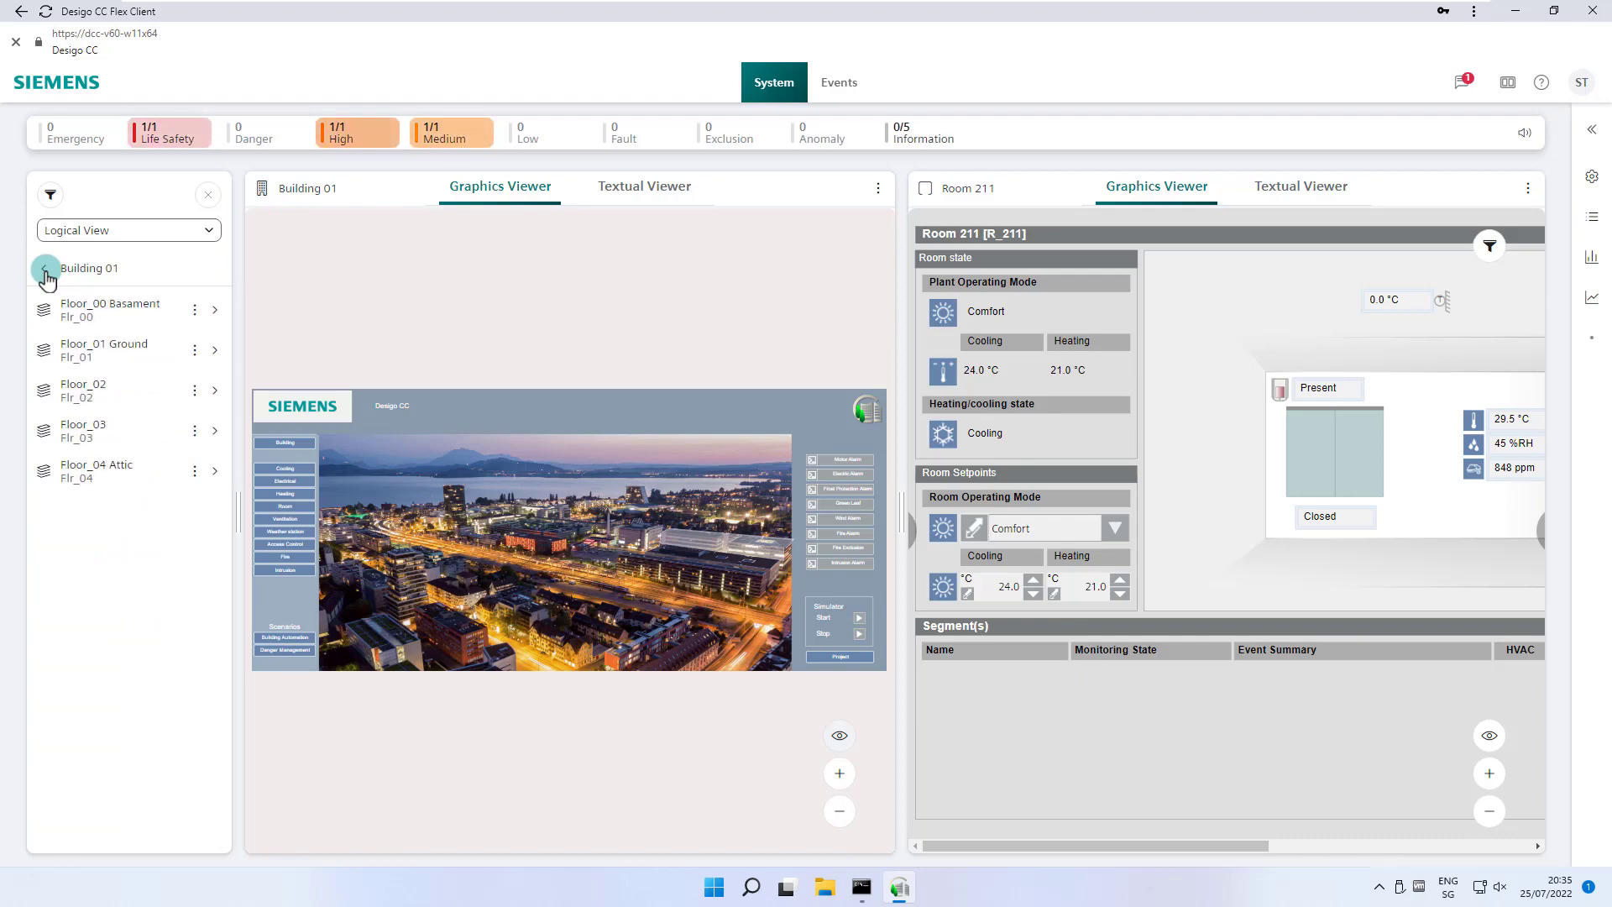